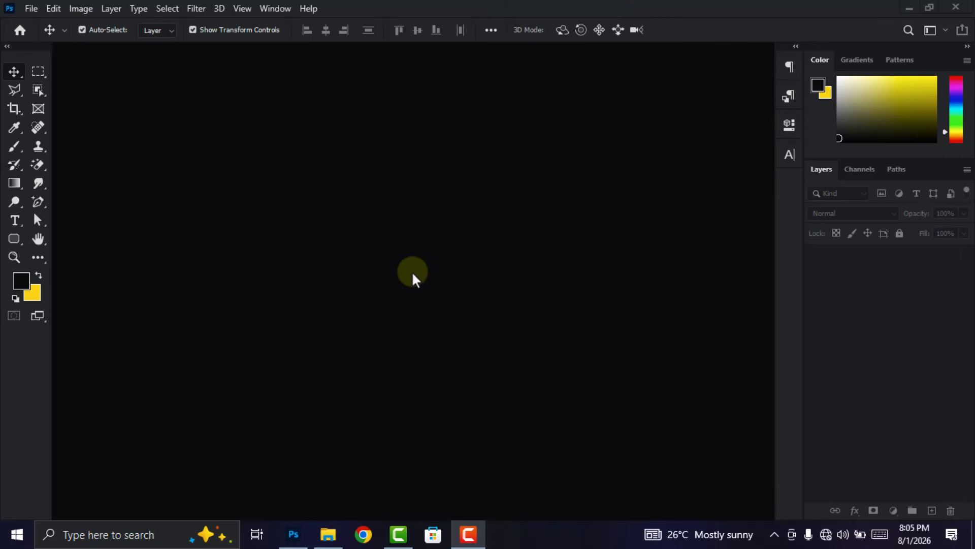
# Create a new 1350 x 1500 px document at 300 ppi from the saved SOCIAL MEDIA SIZE preset.
pyautogui.click(31, 8)
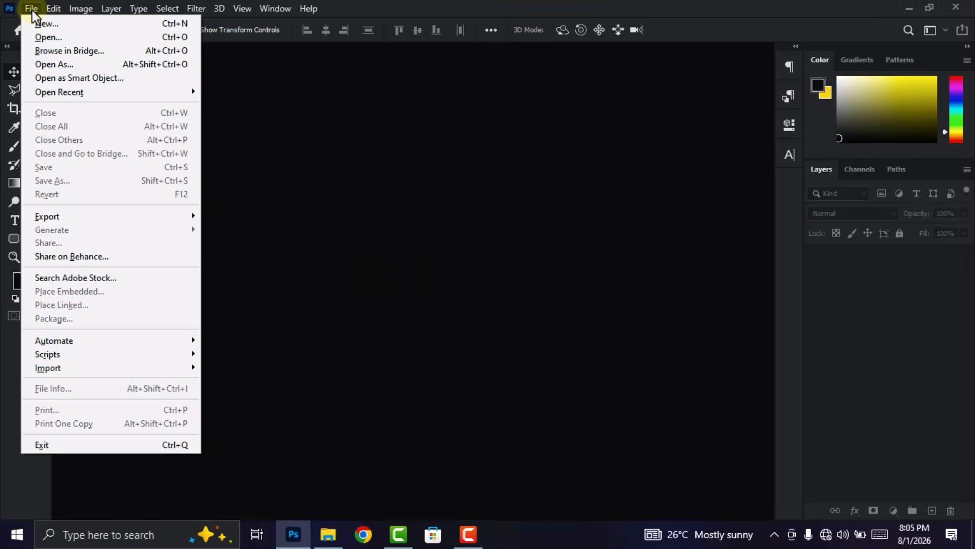
pyautogui.click(44, 28)
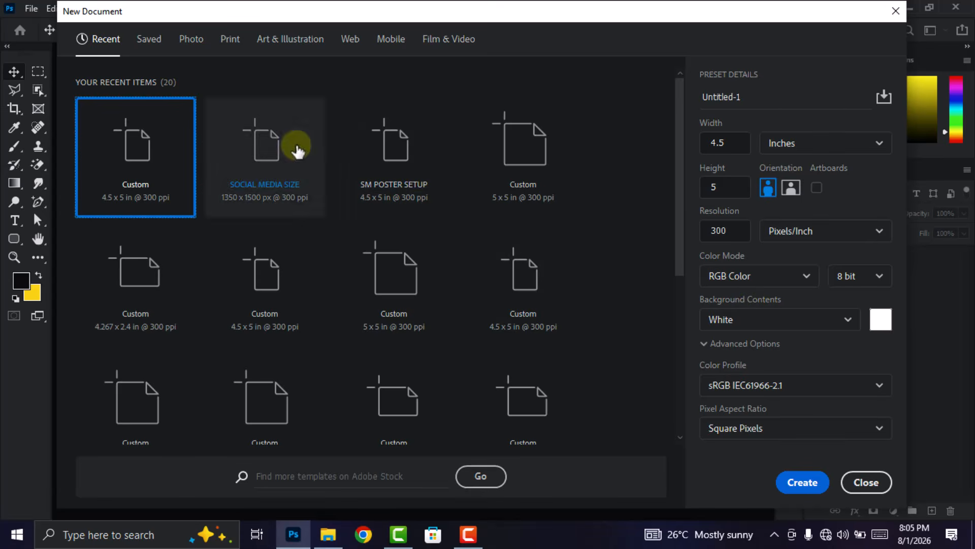
pyautogui.click(148, 39)
pyautogui.doubleClick(144, 157)
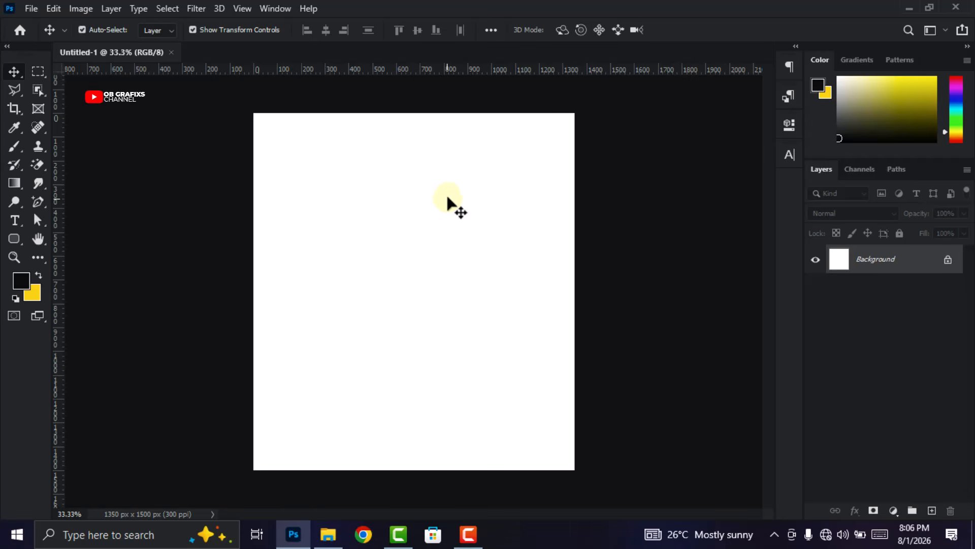
# Place the orange window-light image from File Explorer and scale it to cover the canvas except a strip along the bottom edge.
pyautogui.click(326, 538)
pyautogui.click(459, 320)
pyautogui.moveTo(259, 108); pyautogui.dragTo(414, 292)
pyautogui.click(682, 28)
pyautogui.moveTo(416, 171); pyautogui.dragTo(432, 70)
pyautogui.moveTo(444, 144); pyautogui.dragTo(502, 175)
pyautogui.moveTo(422, 194); pyautogui.dragTo(375, 211)
pyautogui.click(683, 31)
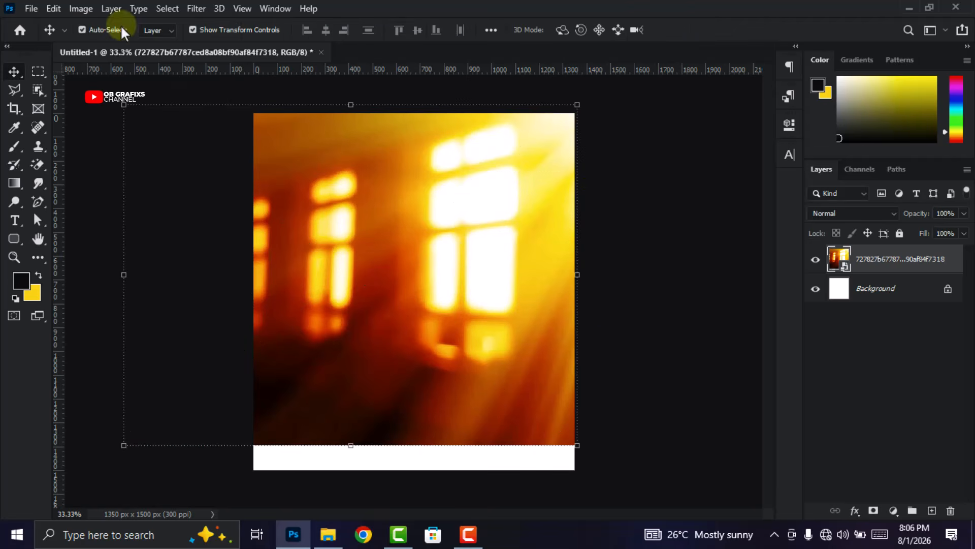
# Apply a Hue/Saturation adjustment to the window-light image with hue +15 and saturation +100.
pyautogui.click(84, 11)
pyautogui.moveTo(96, 43)
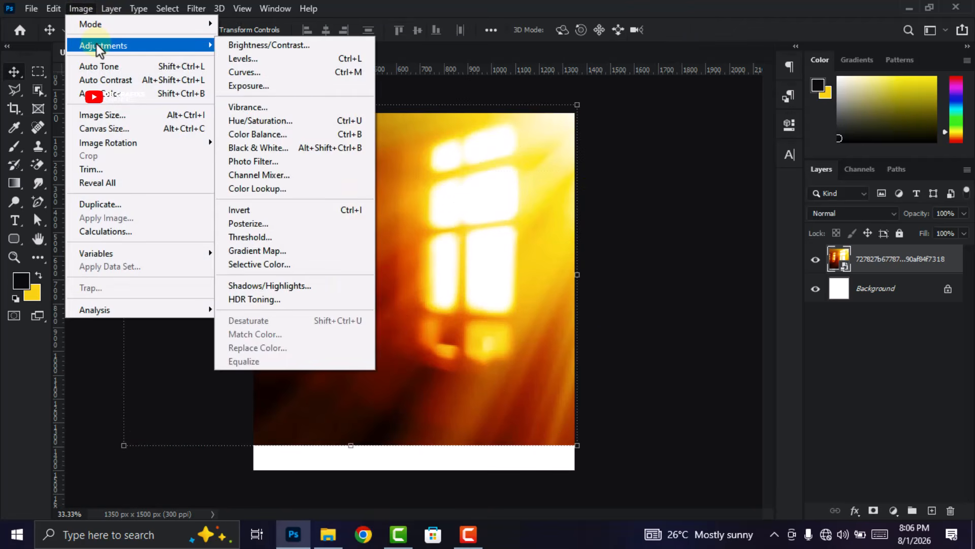
pyautogui.click(260, 120)
pyautogui.moveTo(443, 82); pyautogui.dragTo(519, 68)
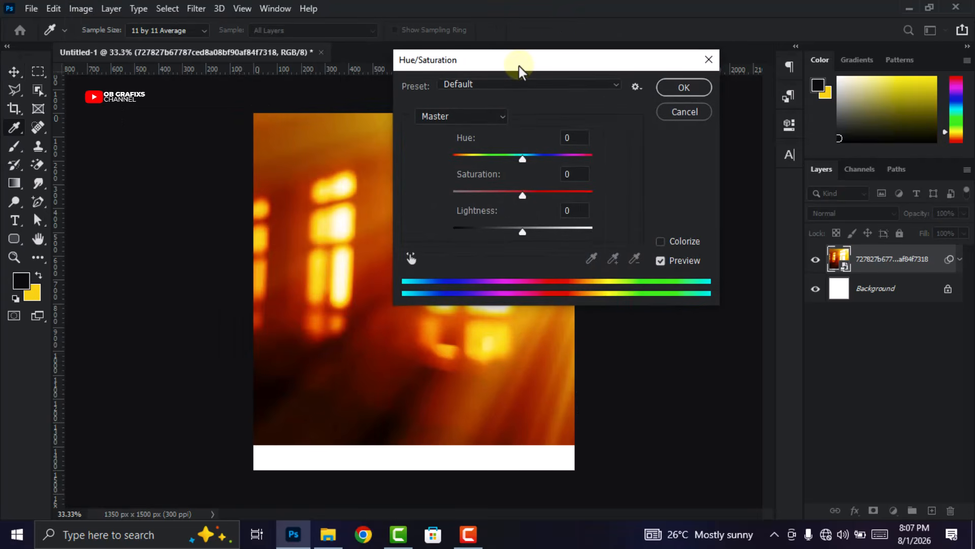
pyautogui.click(572, 137)
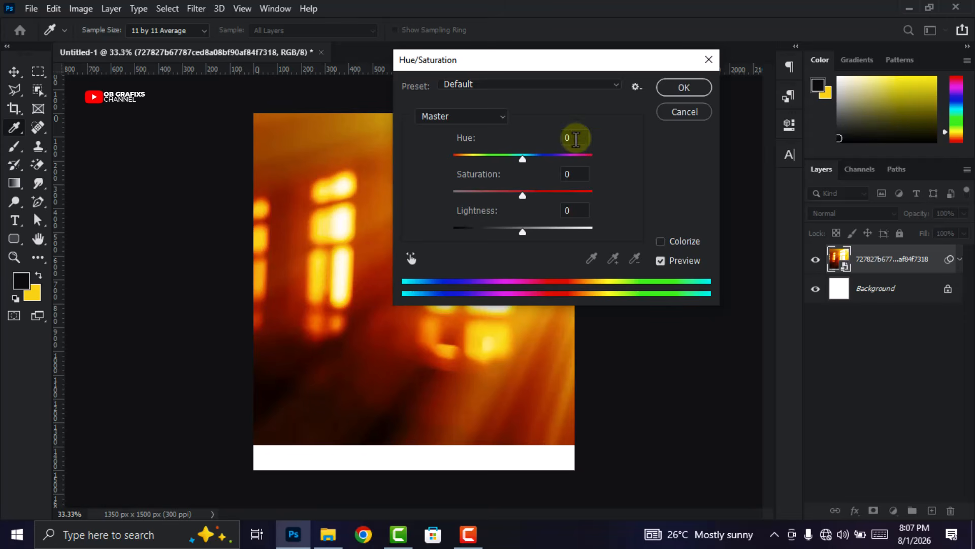
pyautogui.write('+15')
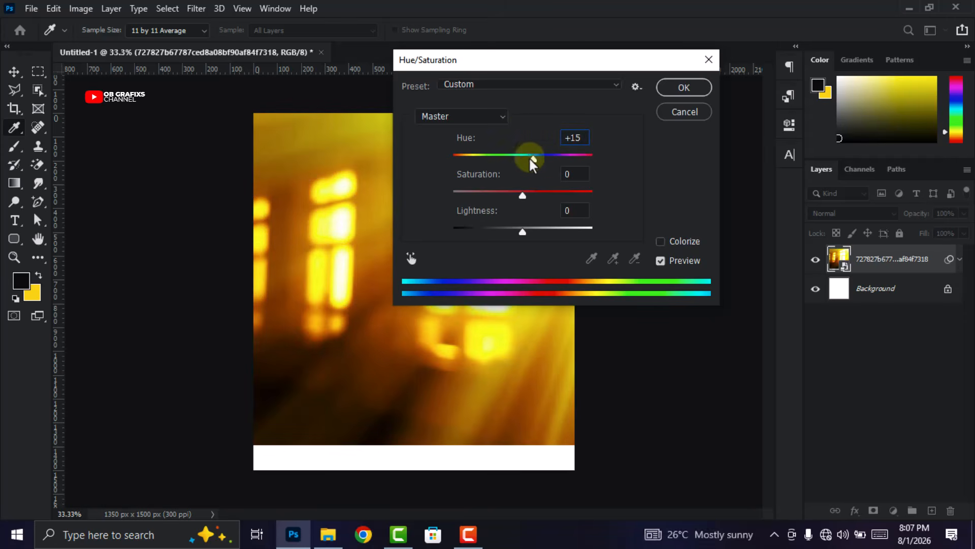
pyautogui.click(567, 173)
pyautogui.write('+100')
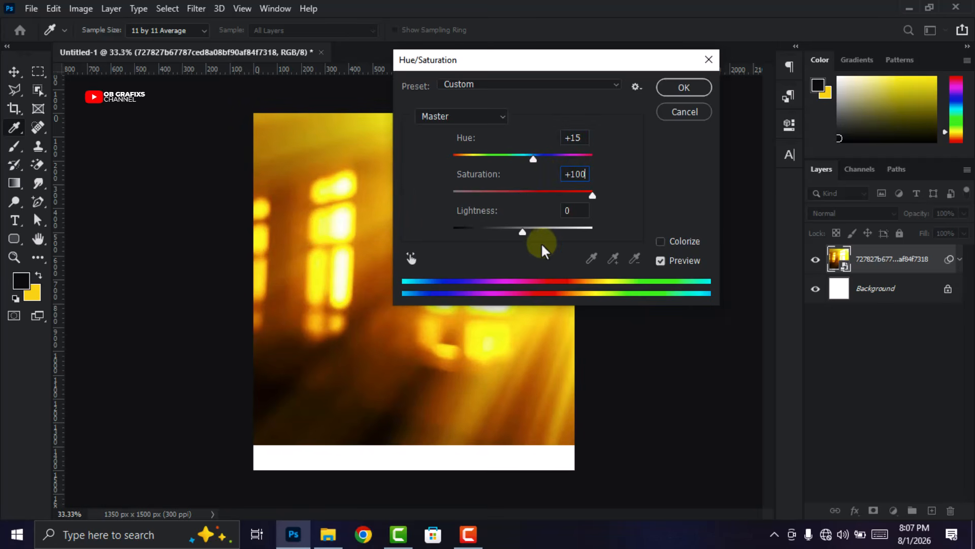
pyautogui.click(571, 213)
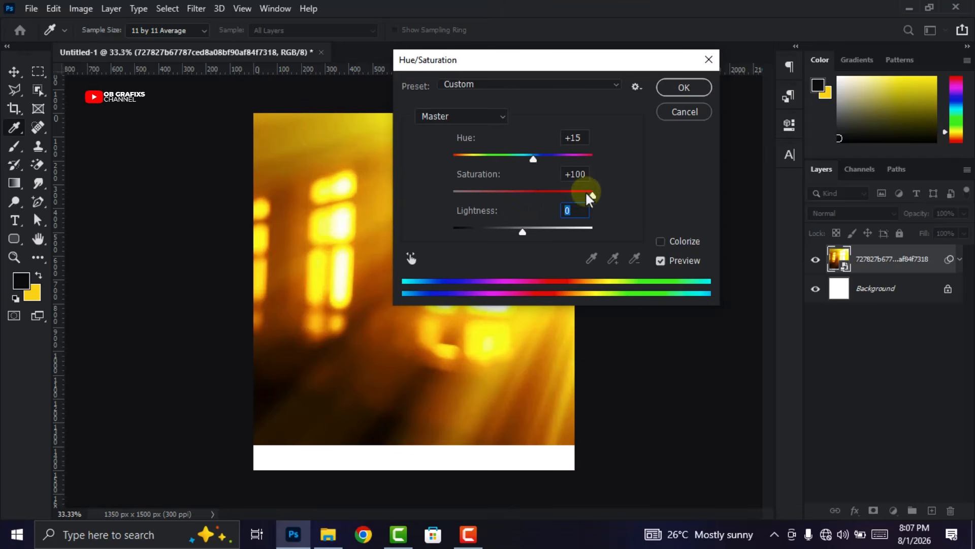
pyautogui.click(684, 88)
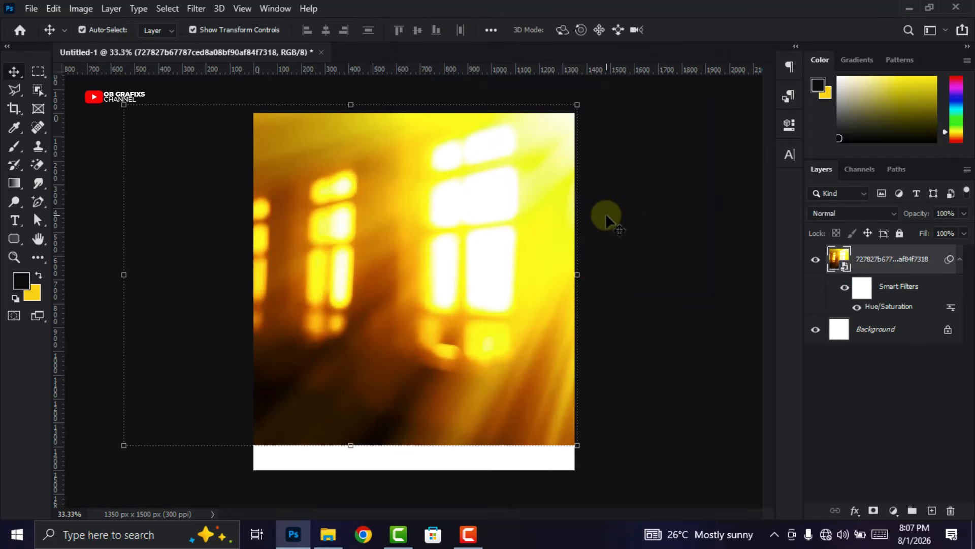
# Start a Color Balance adjustment on the window-light image and set the midtones' yellow-blue level to -100.
pyautogui.click(82, 9)
pyautogui.moveTo(106, 52)
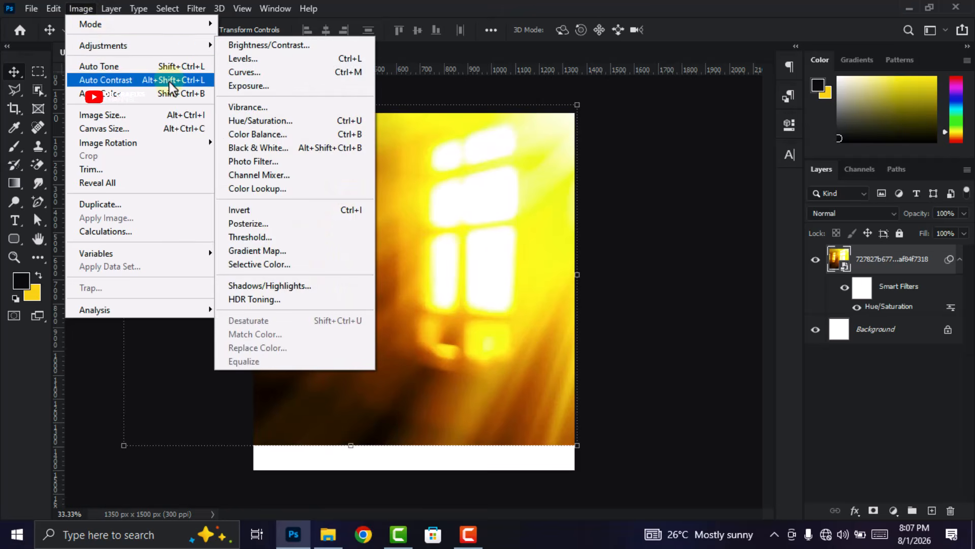
pyautogui.click(282, 135)
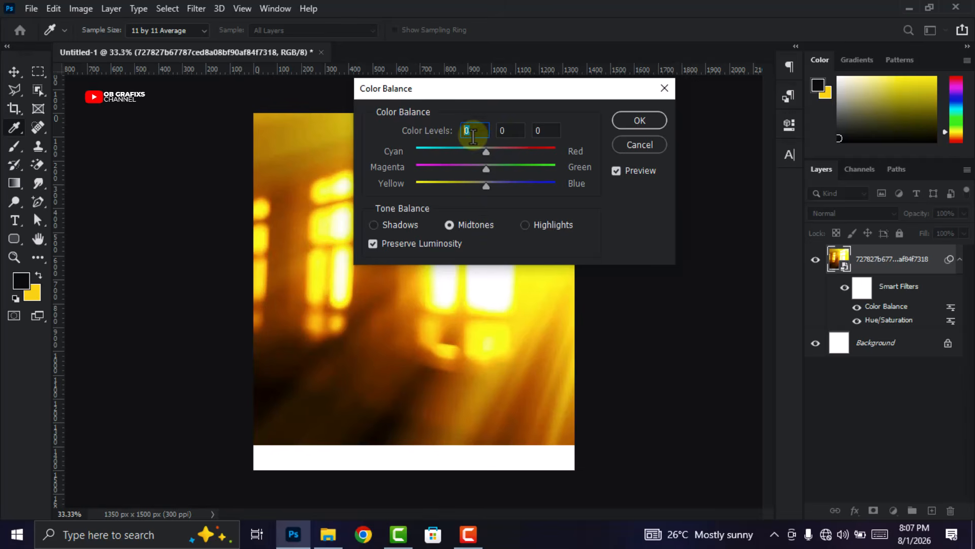
pyautogui.click(504, 130)
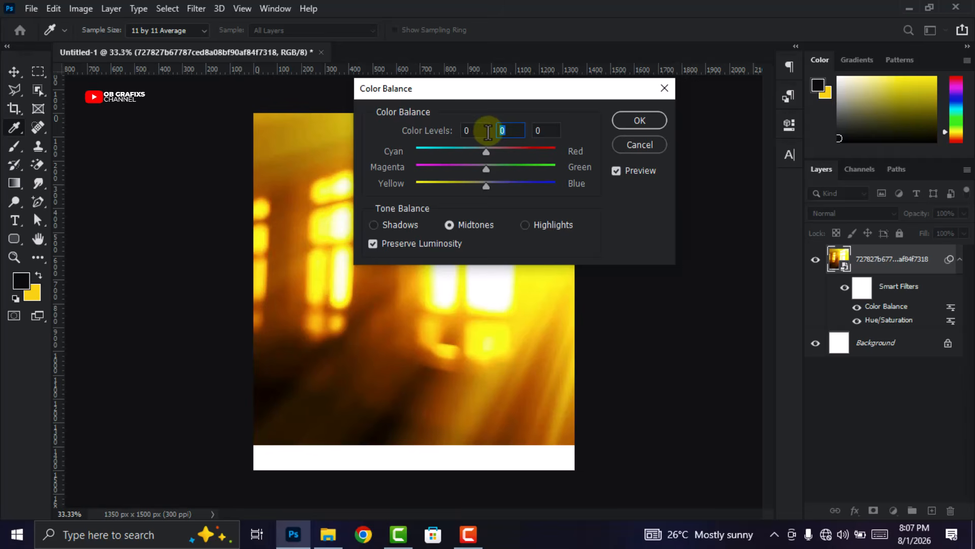
pyautogui.press('Tab')
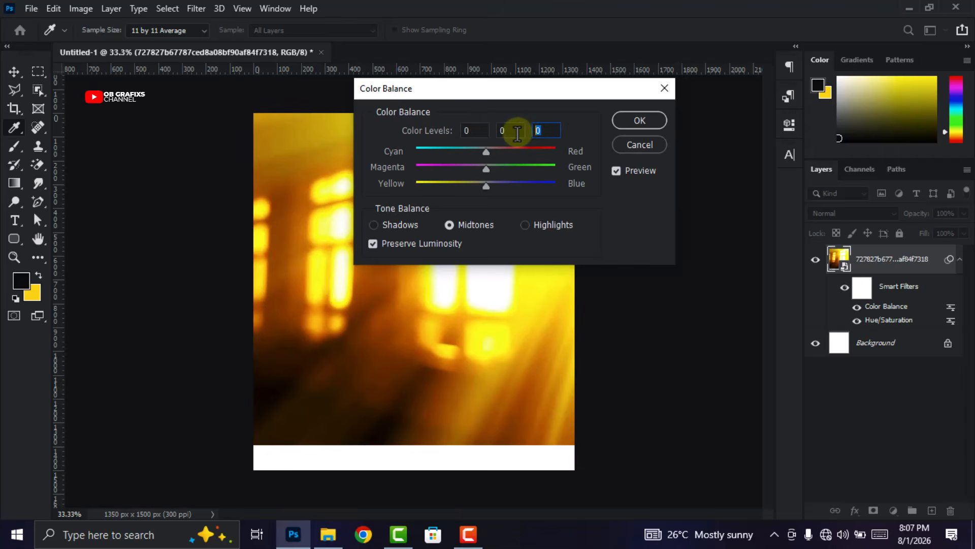
pyautogui.write('-100')
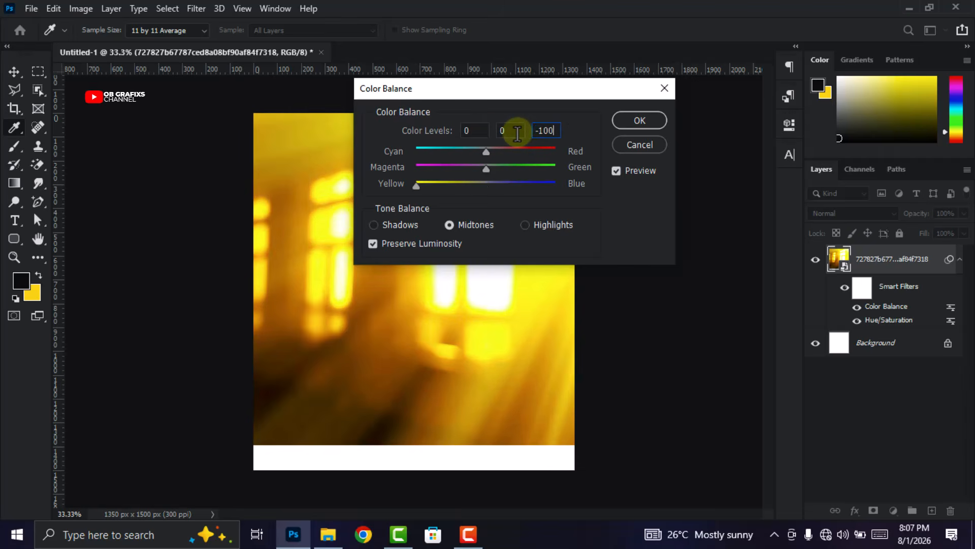
# Set the highlights' yellow-blue level to -33 and apply the Color Balance adjustment.
pyautogui.click(525, 224)
pyautogui.click(480, 131)
pyautogui.press('Tab')
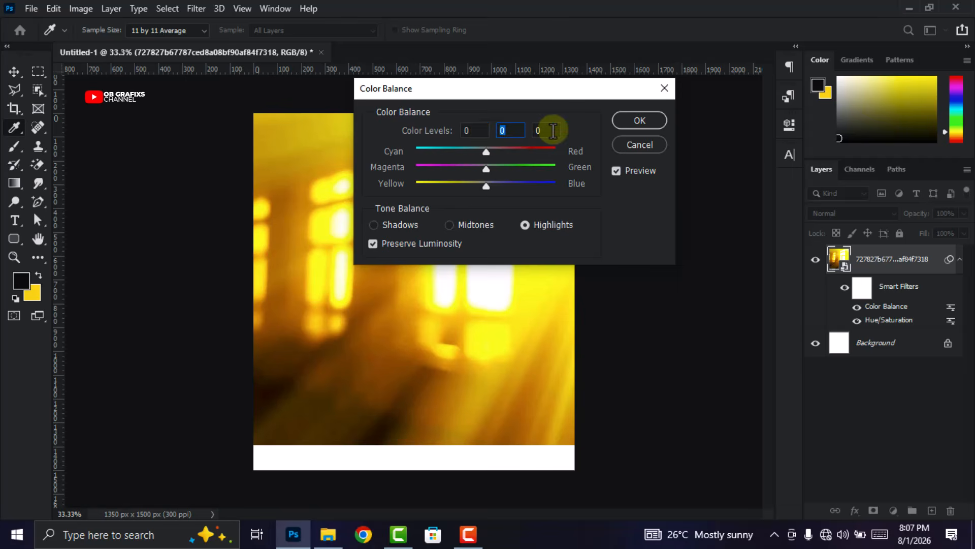
pyautogui.press('Tab')
pyautogui.write('-33')
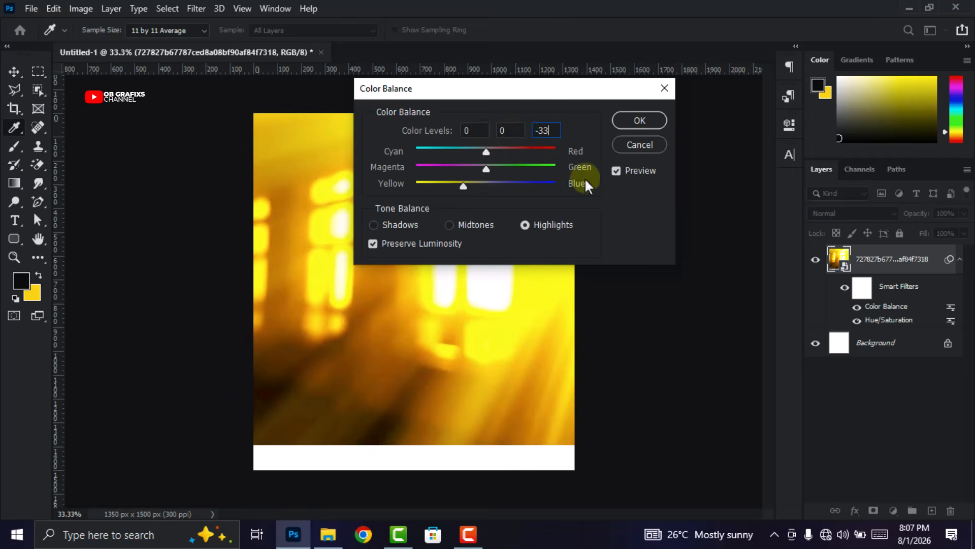
pyautogui.click(635, 122)
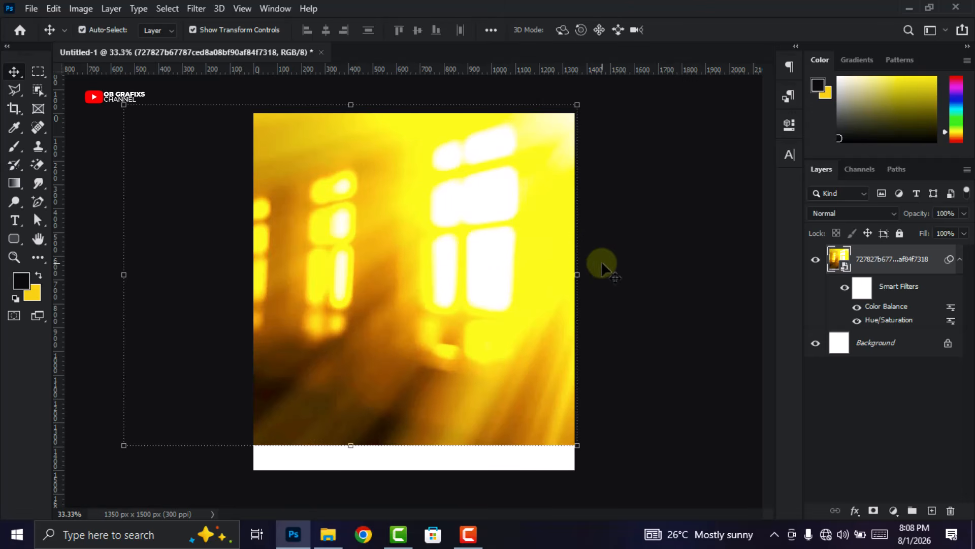
# Apply a Gaussian Blur with a 7.0 pixel radius to the window-light image.
pyautogui.click(196, 8)
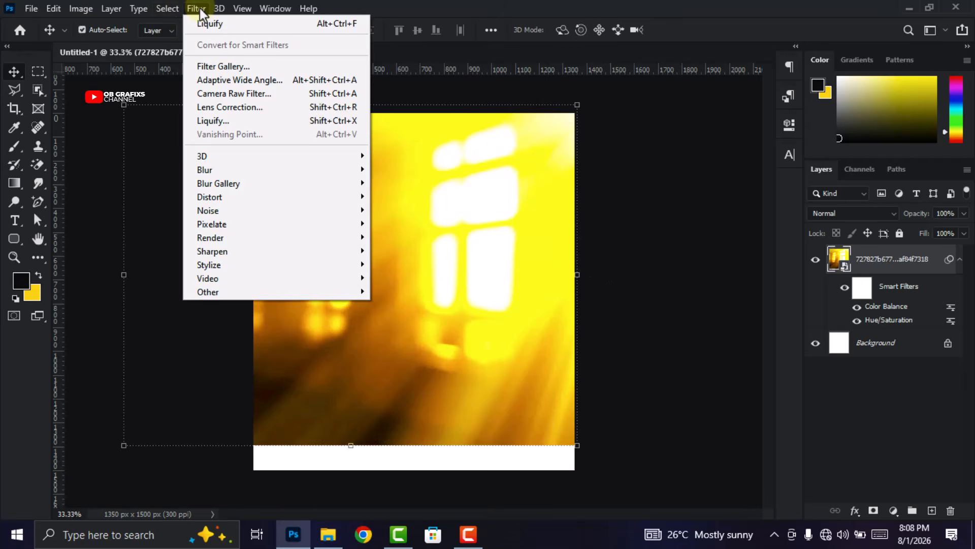
pyautogui.click(233, 172)
pyautogui.click(407, 226)
pyautogui.click(639, 328)
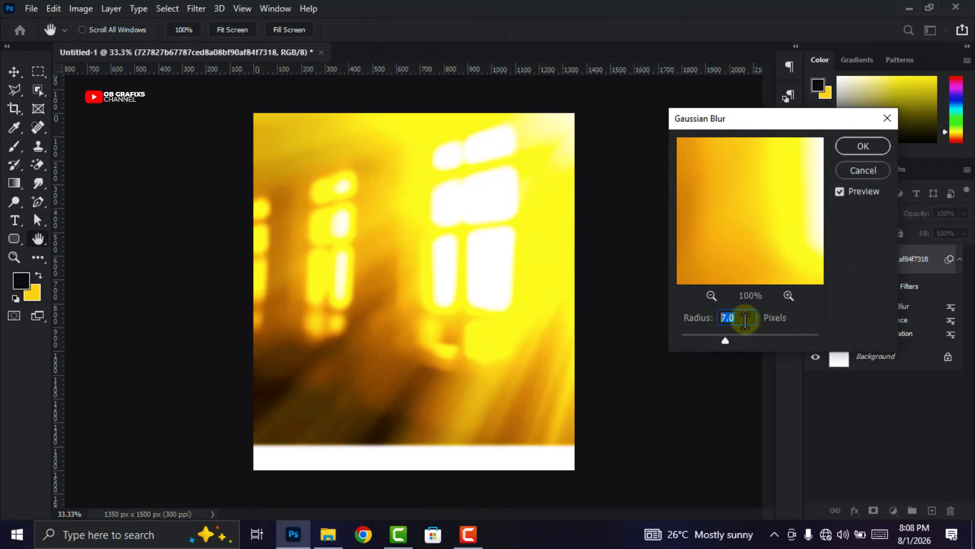
pyautogui.click(863, 146)
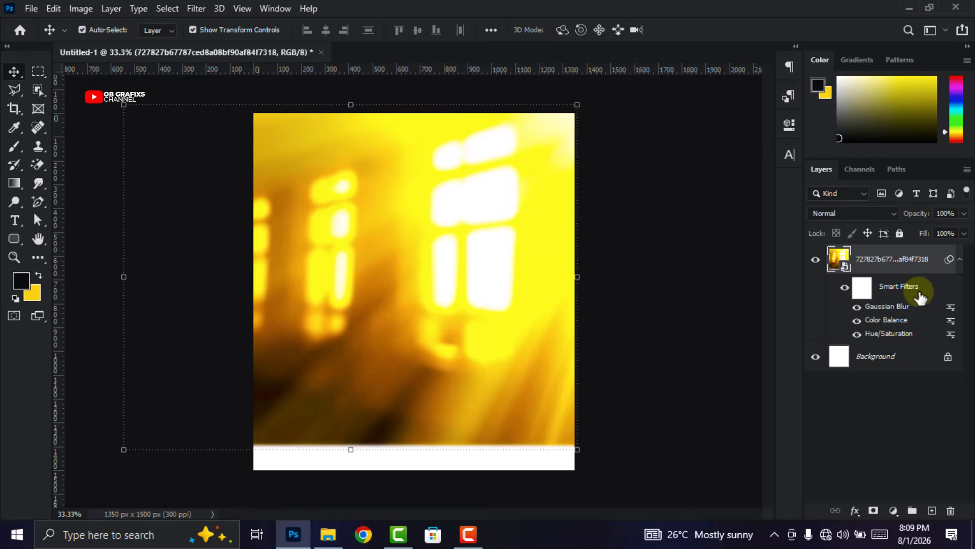
# Collapse the smart filter list and rasterize the window-light layer.
pyautogui.click(960, 259)
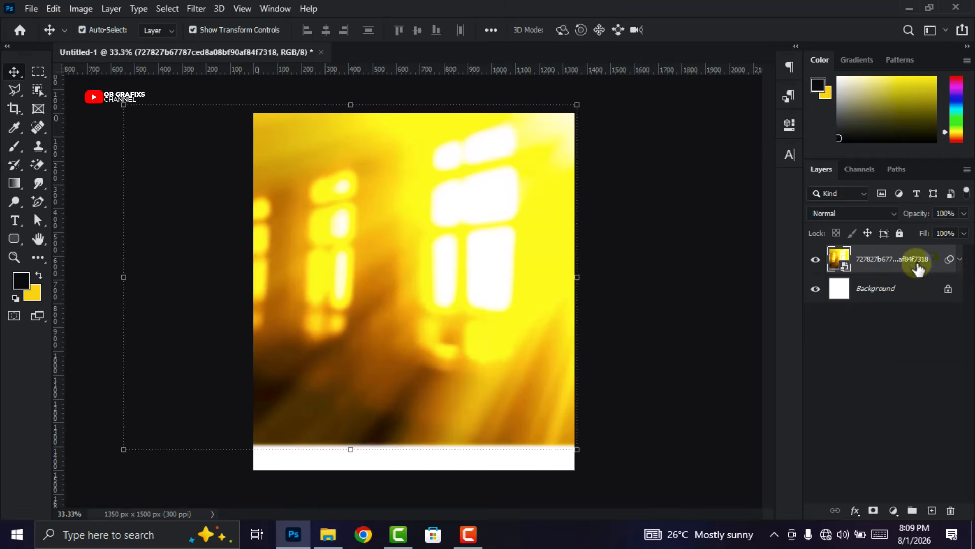
pyautogui.rightClick(891, 262)
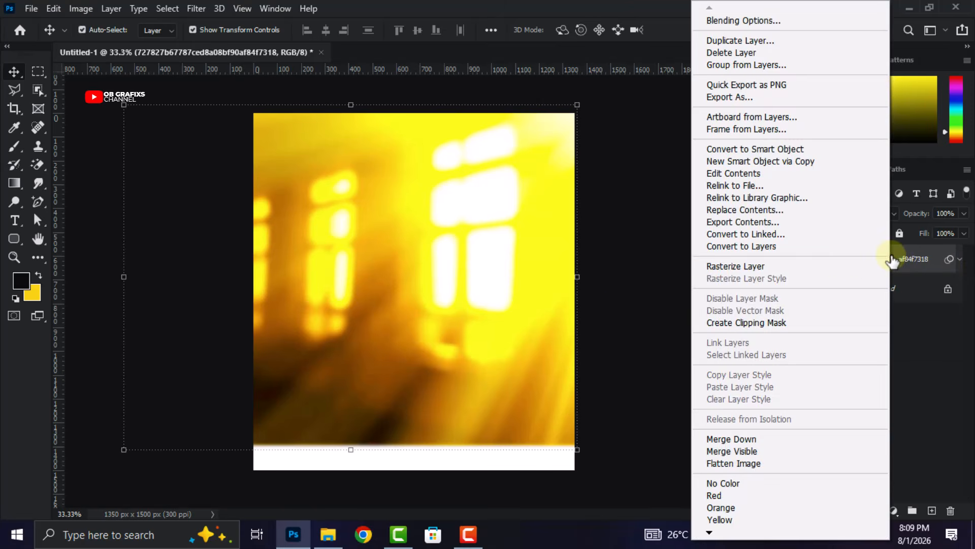
pyautogui.click(778, 270)
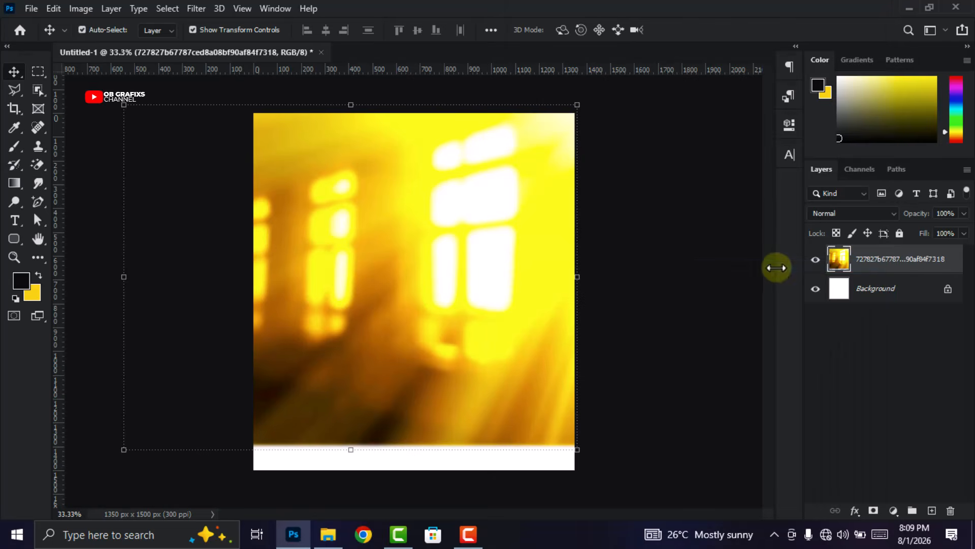
# Fade out the lower part of the window-light image with a Soft Round eraser of about 1457 px.
pyautogui.click(650, 301)
pyautogui.scroll(-1, 487, 287)
pyautogui.click(479, 288)
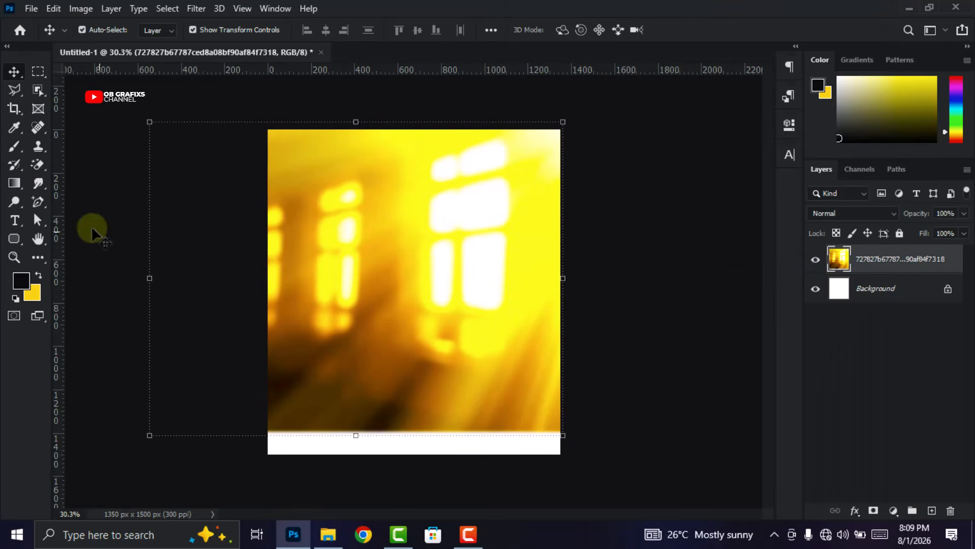
pyautogui.click(38, 169)
pyautogui.click(106, 166)
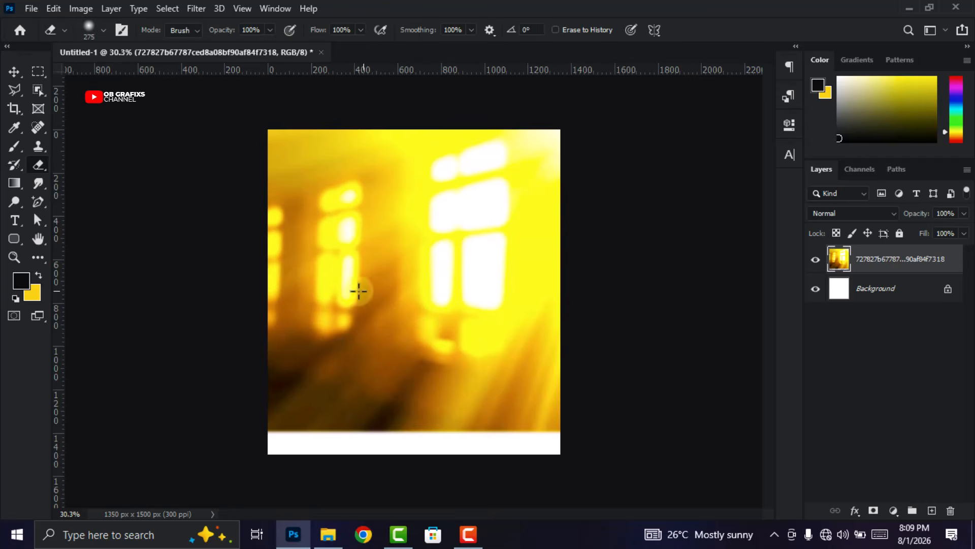
pyautogui.rightClick(379, 278)
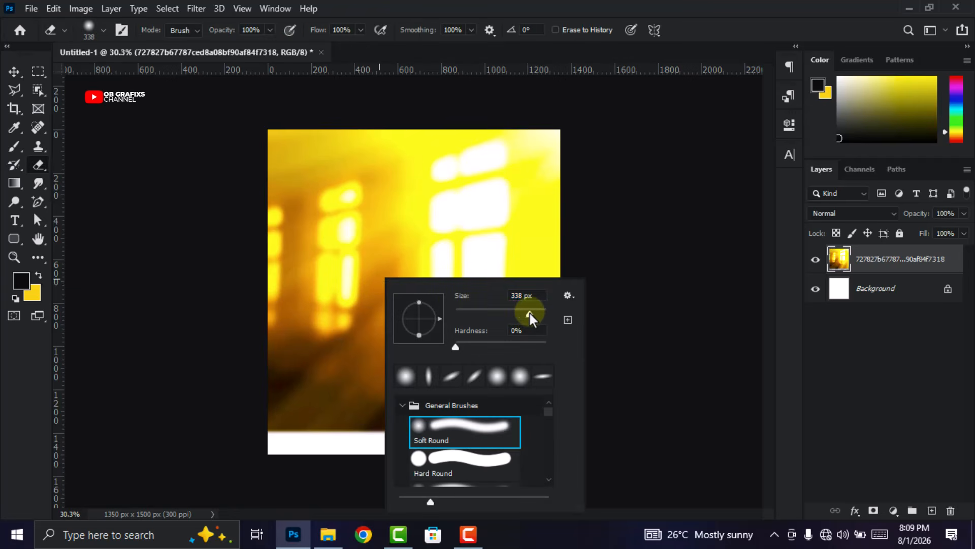
pyautogui.moveTo(533, 313); pyautogui.dragTo(539, 313)
pyautogui.press('Escape')
pyautogui.hotkey('ctrl', '-')
pyautogui.moveTo(560, 437)
pyautogui.mouseDown()
pyautogui.moveTo(199, 446)
pyautogui.moveTo(335, 445)
pyautogui.moveTo(249, 439)
pyautogui.moveTo(333, 430)
pyautogui.moveTo(268, 418)
pyautogui.mouseUp()
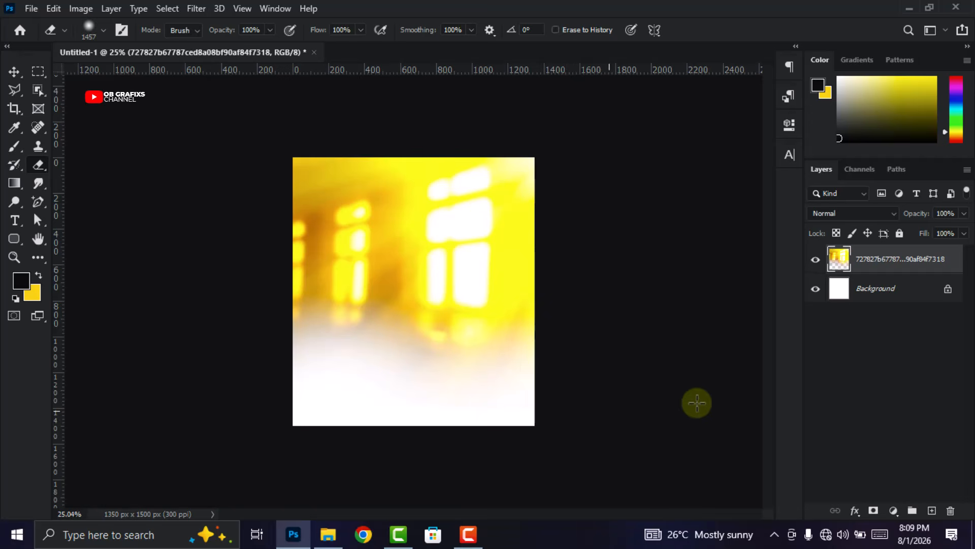
pyautogui.click(10, 74)
# Open the Liquify filter on the window-light layer with brush size 189, pressure 97 and density 73.
pyautogui.scroll(3, 197, 239)
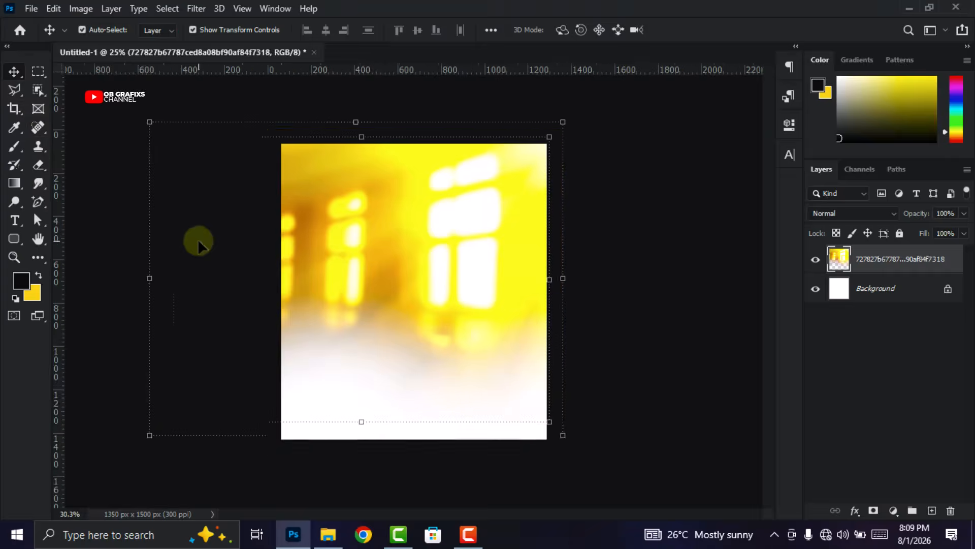
pyautogui.scroll(-1, 464, 266)
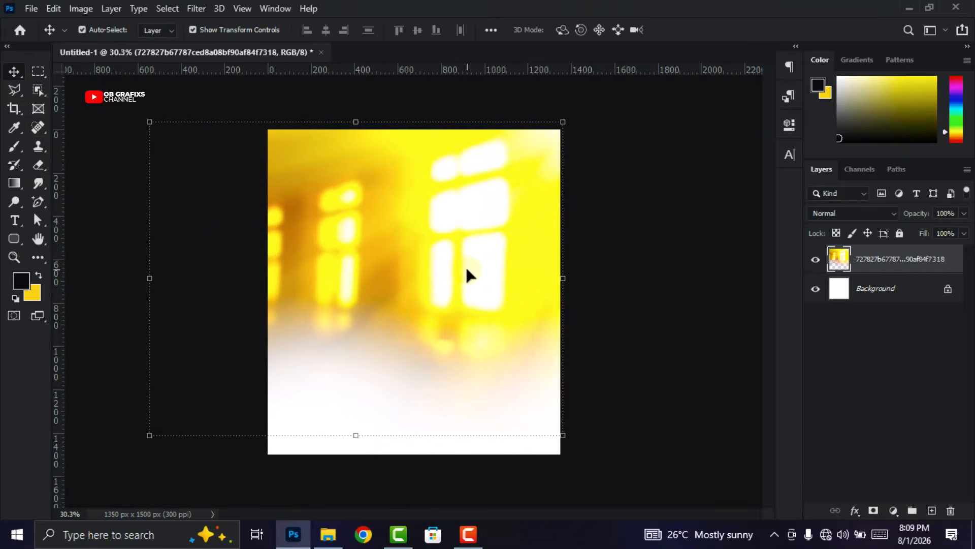
pyautogui.click(201, 11)
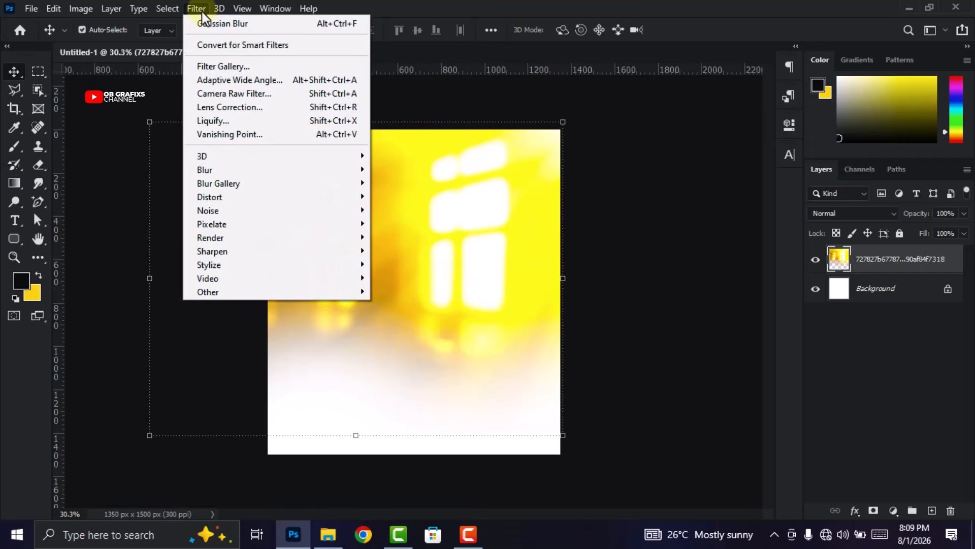
pyautogui.click(239, 123)
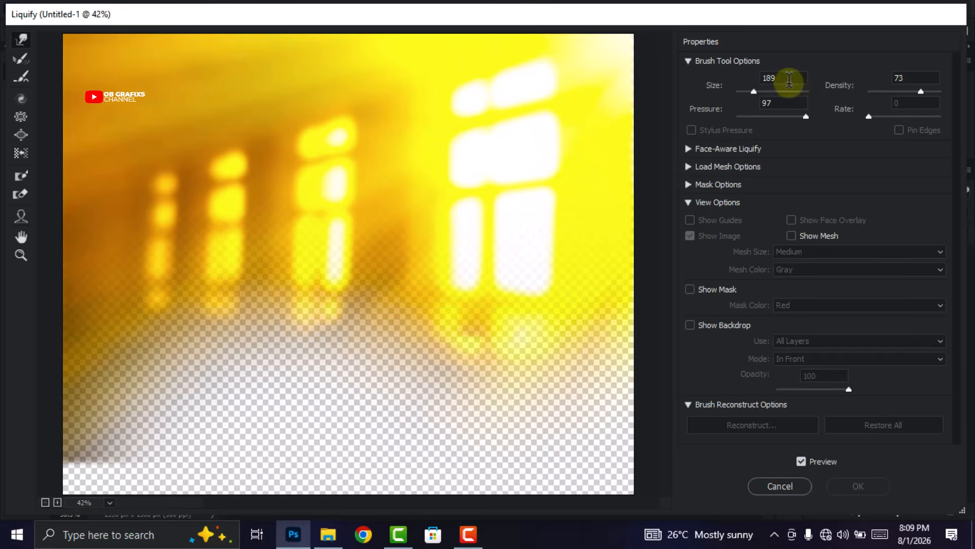
pyautogui.click(788, 77)
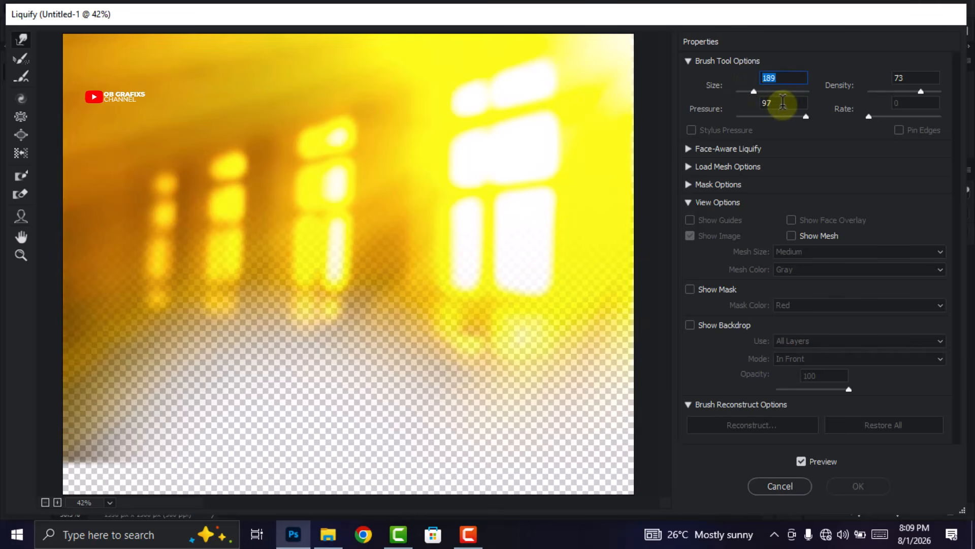
pyautogui.doubleClick(783, 103)
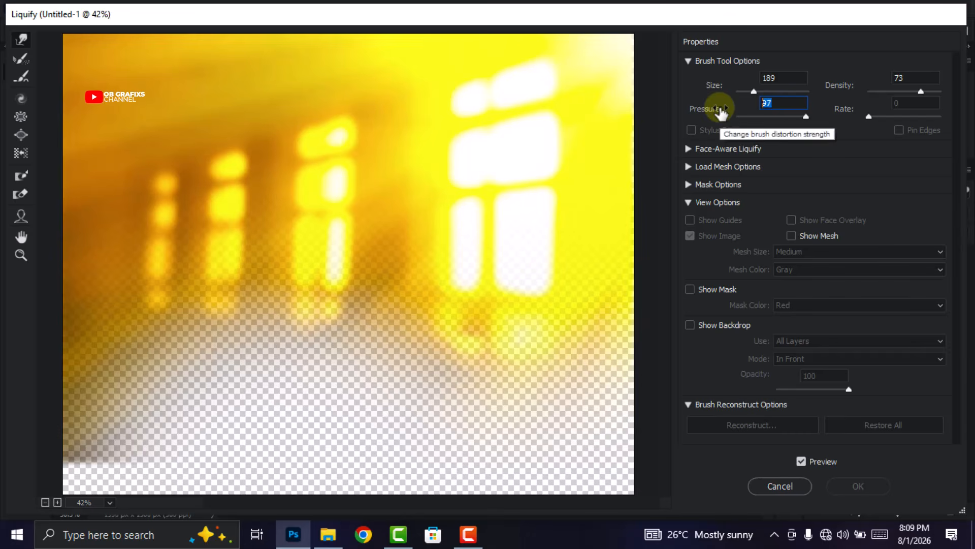
pyautogui.click(900, 78)
pyautogui.doubleClick(899, 78)
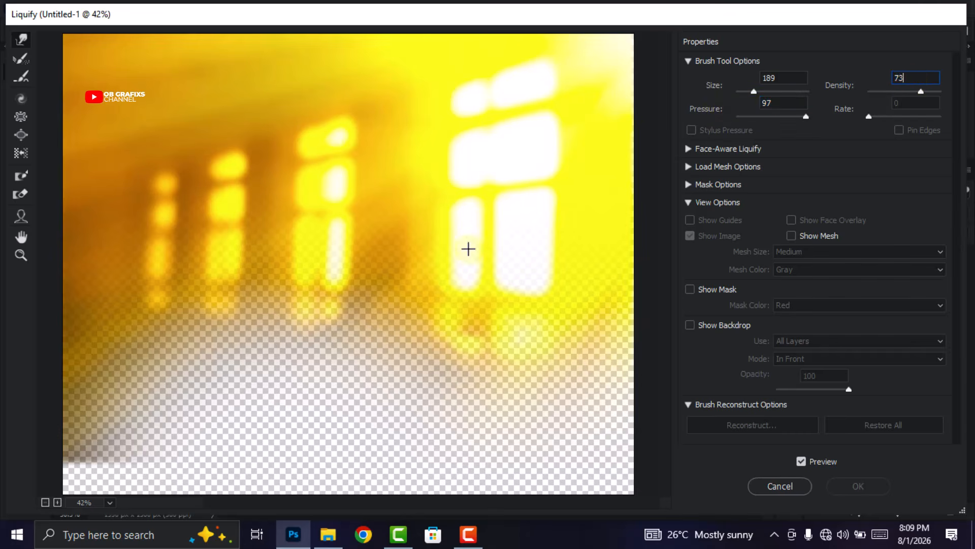
# Warp the window panes into streaks, pulling some downward and others upward with the Forward Warp brush.
pyautogui.moveTo(183, 171)
pyautogui.mouseDown()
pyautogui.moveTo(180, 194)
pyautogui.moveTo(202, 348)
pyautogui.mouseUp()
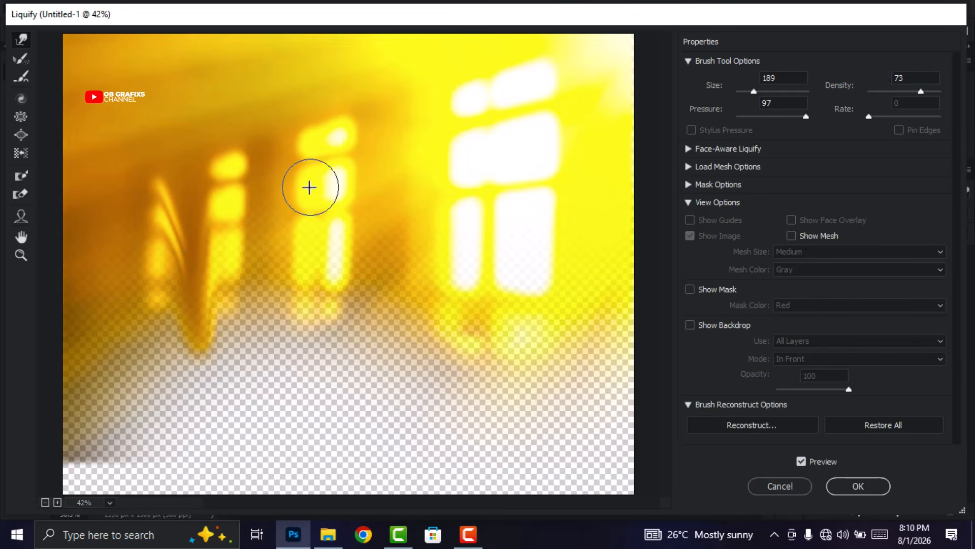
pyautogui.moveTo(309, 195); pyautogui.dragTo(307, 356)
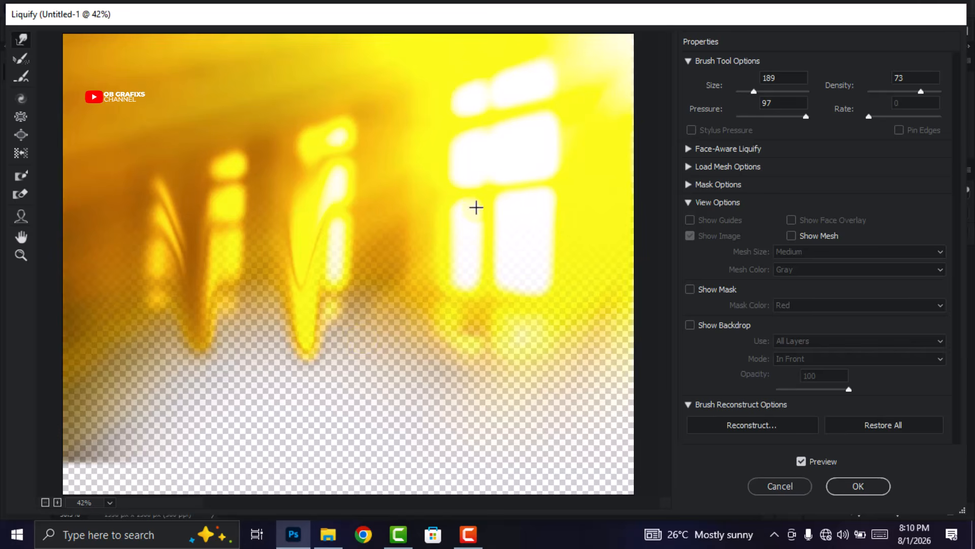
pyautogui.moveTo(473, 257); pyautogui.dragTo(462, 80)
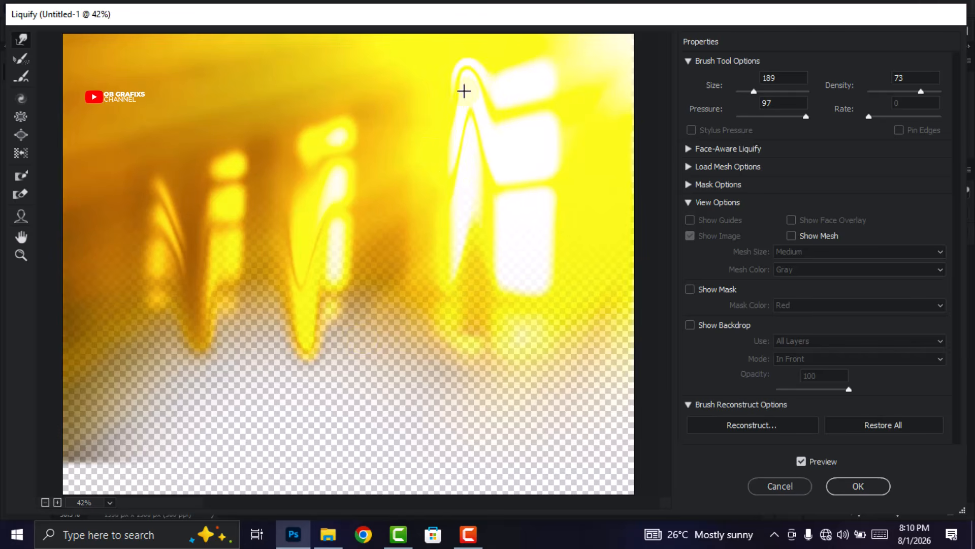
pyautogui.moveTo(259, 207)
pyautogui.mouseDown()
pyautogui.moveTo(258, 170)
pyautogui.moveTo(269, 208)
pyautogui.moveTo(261, 102)
pyautogui.mouseUp()
pyautogui.moveTo(349, 187)
pyautogui.mouseDown()
pyautogui.moveTo(376, 161)
pyautogui.moveTo(384, 76)
pyautogui.mouseUp()
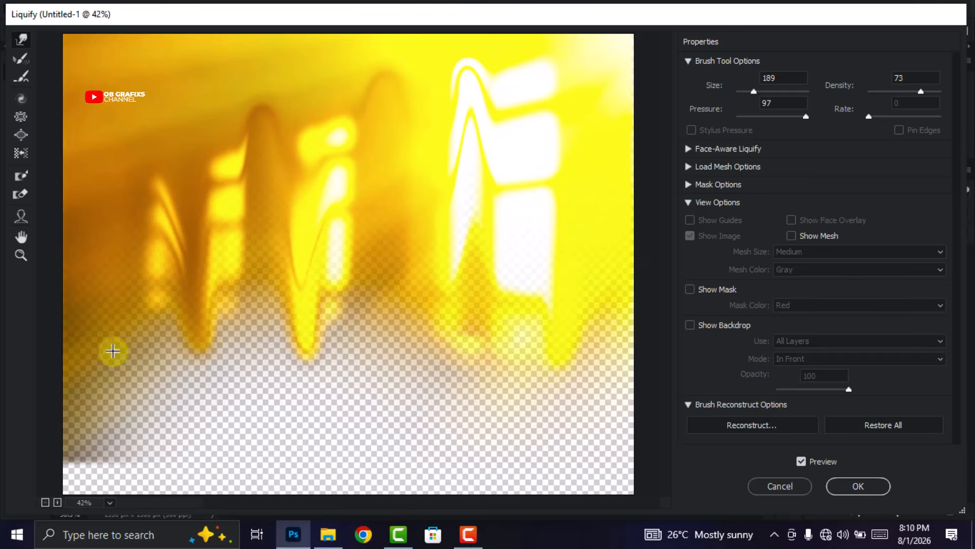
# Stretch long drips down into the faded lower area, extend one dark streak upward, and apply the Liquify distortion.
pyautogui.moveTo(107, 294); pyautogui.dragTo(125, 436)
pyautogui.moveTo(490, 274); pyautogui.dragTo(465, 431)
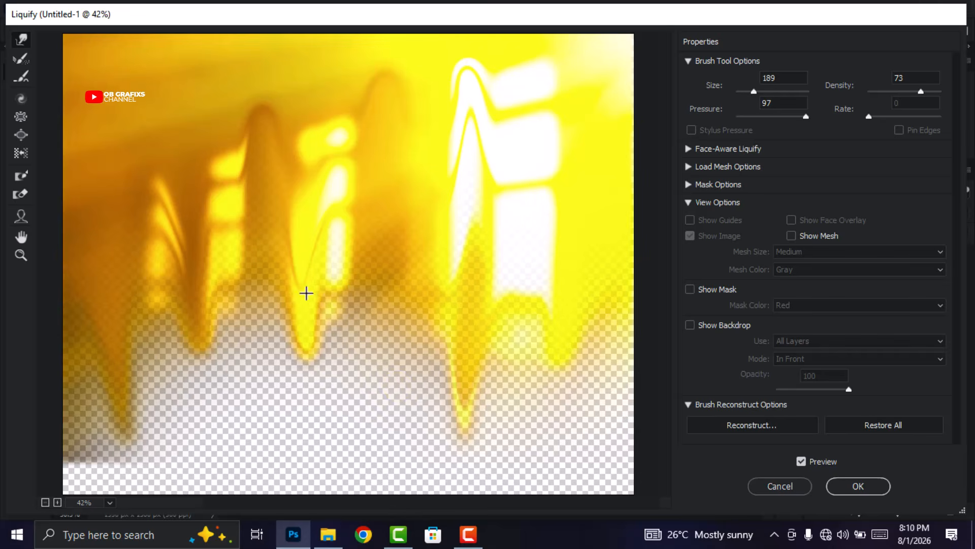
pyautogui.moveTo(305, 288); pyautogui.dragTo(292, 399)
pyautogui.moveTo(198, 337); pyautogui.dragTo(206, 392)
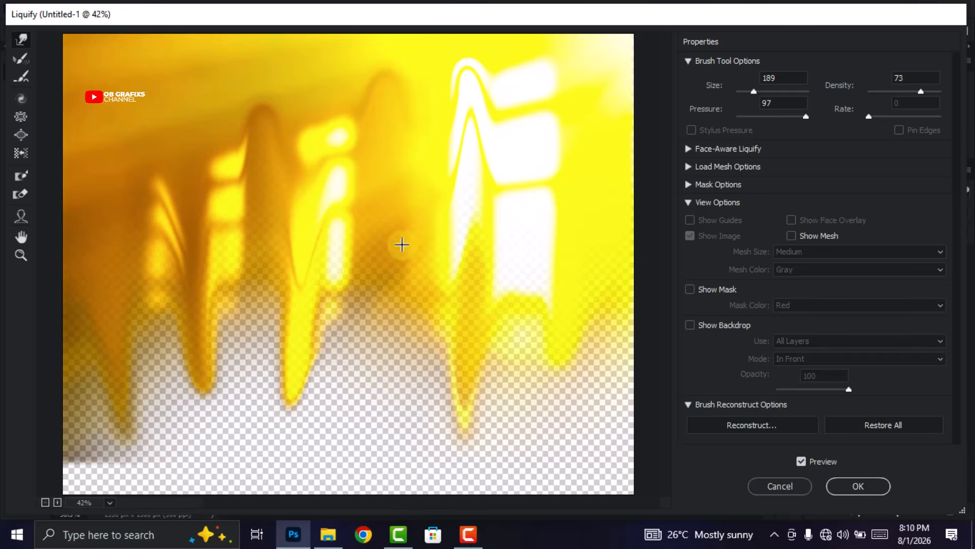
pyautogui.moveTo(466, 349); pyautogui.dragTo(455, 435)
pyautogui.moveTo(285, 173)
pyautogui.mouseDown()
pyautogui.moveTo(266, 145)
pyautogui.moveTo(259, 82)
pyautogui.mouseUp()
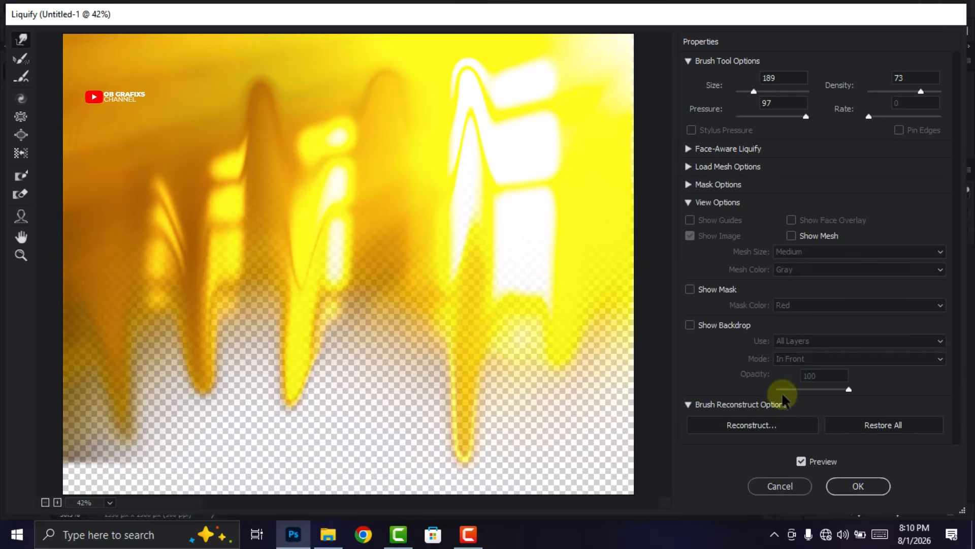
pyautogui.click(859, 485)
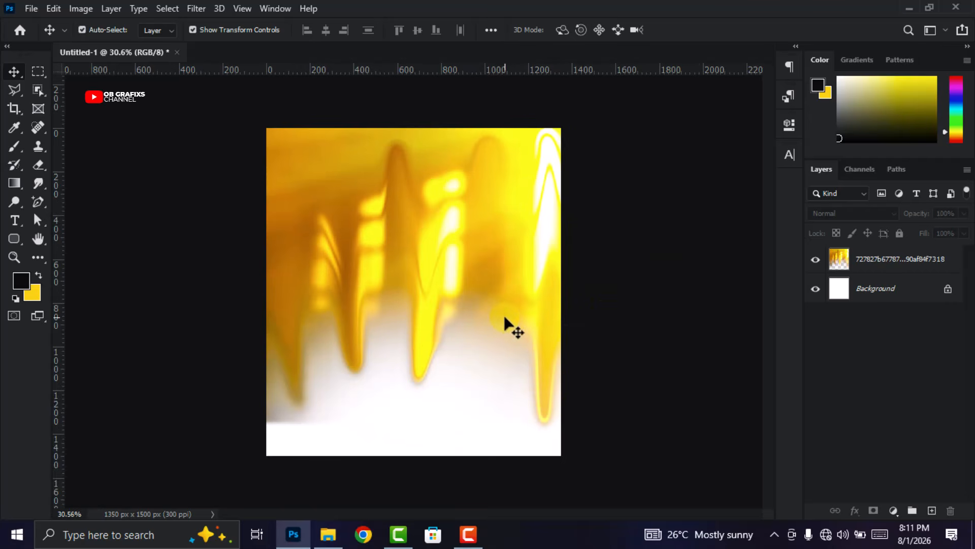
# Soften the lower ends of the drips on the window-light layer with the 1457 px soft eraser.
pyautogui.click(38, 165)
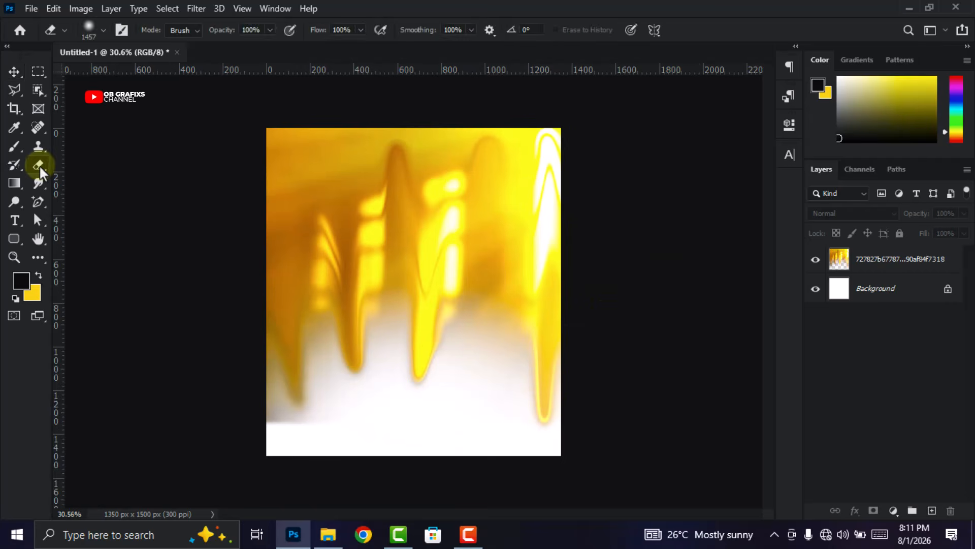
pyautogui.click(932, 258)
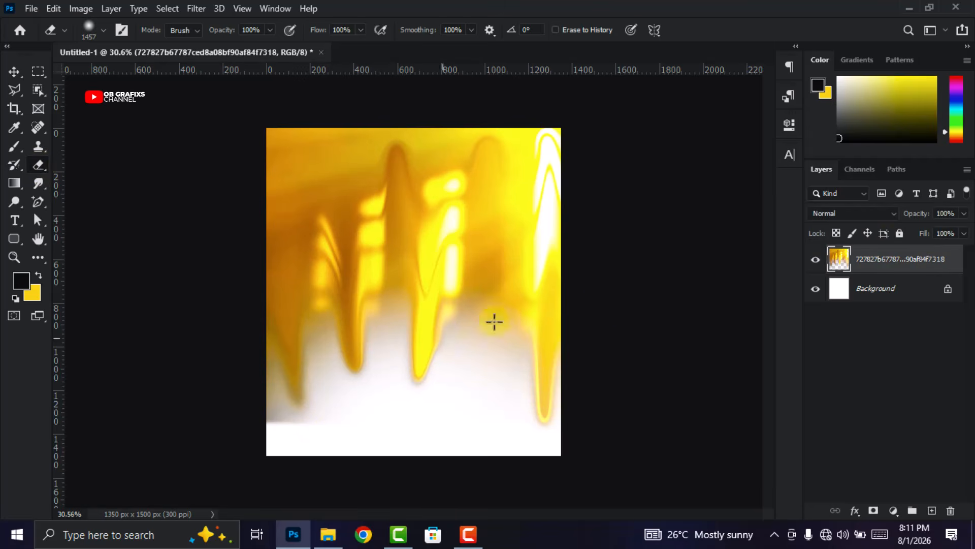
pyautogui.click(300, 468)
pyautogui.click(543, 479)
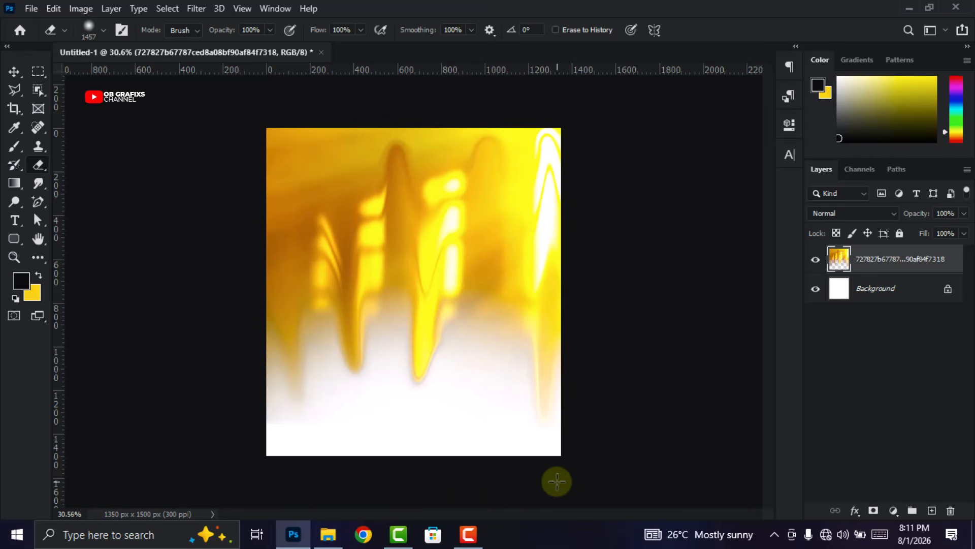
pyautogui.click(258, 478)
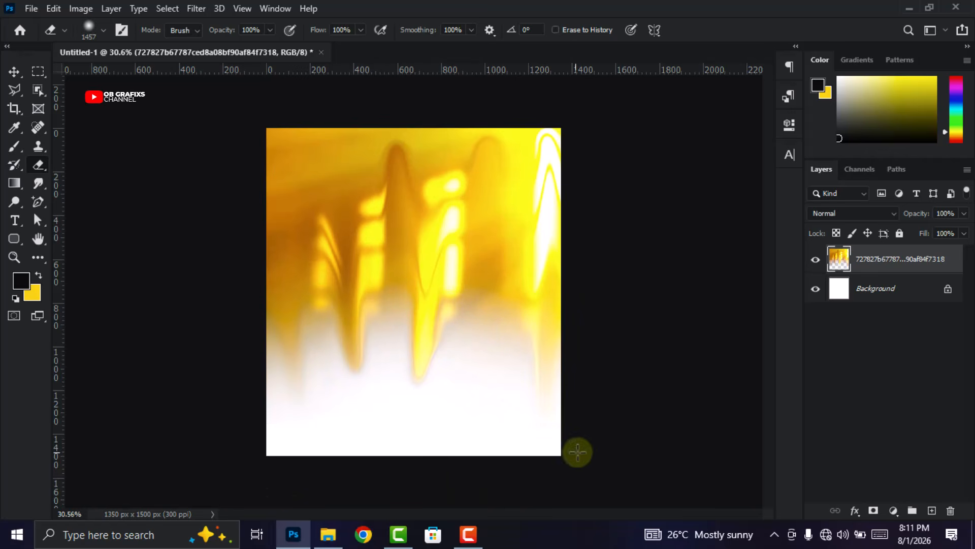
# Switch to the Move tool and fully lock the window-light layer.
pyautogui.click(13, 71)
pyautogui.scroll(1, 396, 238)
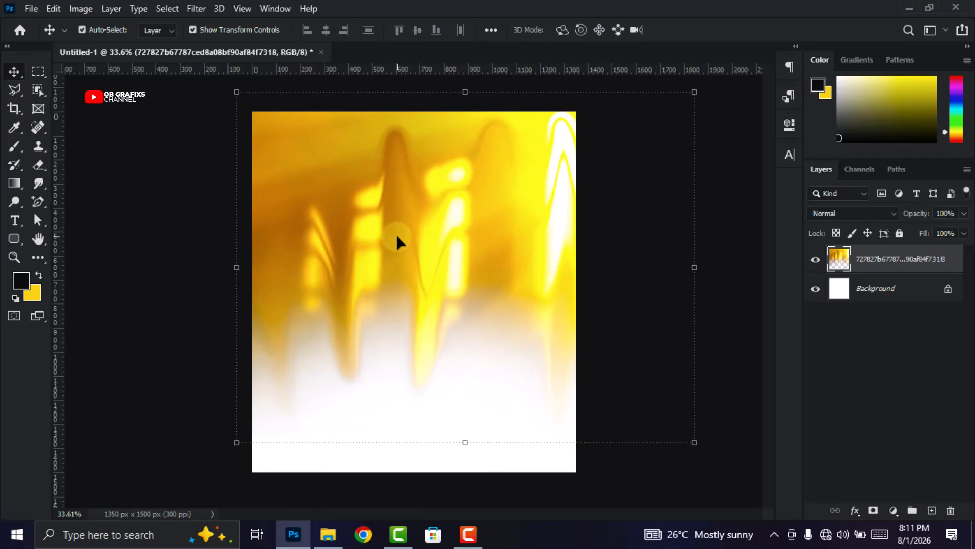
pyautogui.click(899, 234)
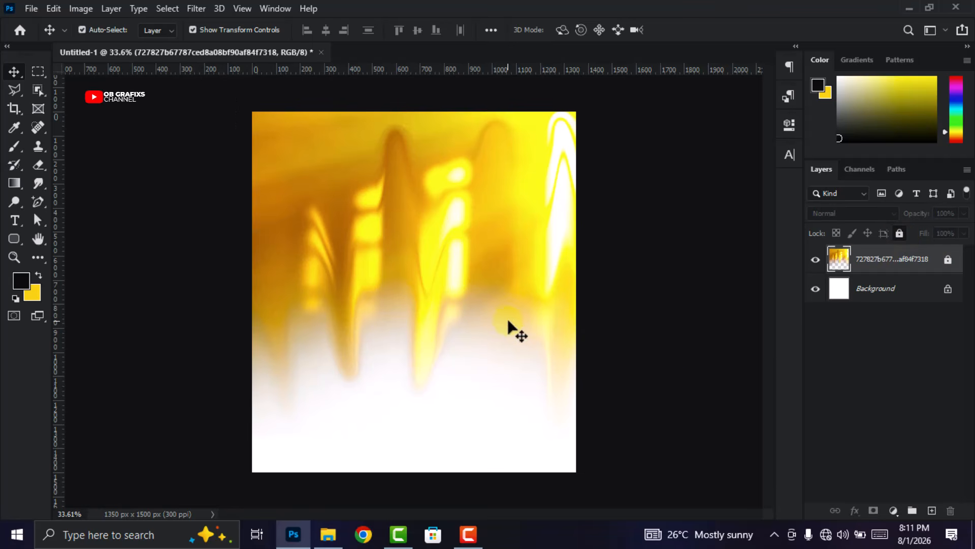
# Place the photo of the masked figure in the blue jersey from the file folder and rasterize its layer.
pyautogui.click(328, 536)
pyautogui.moveTo(409, 90); pyautogui.dragTo(432, 346)
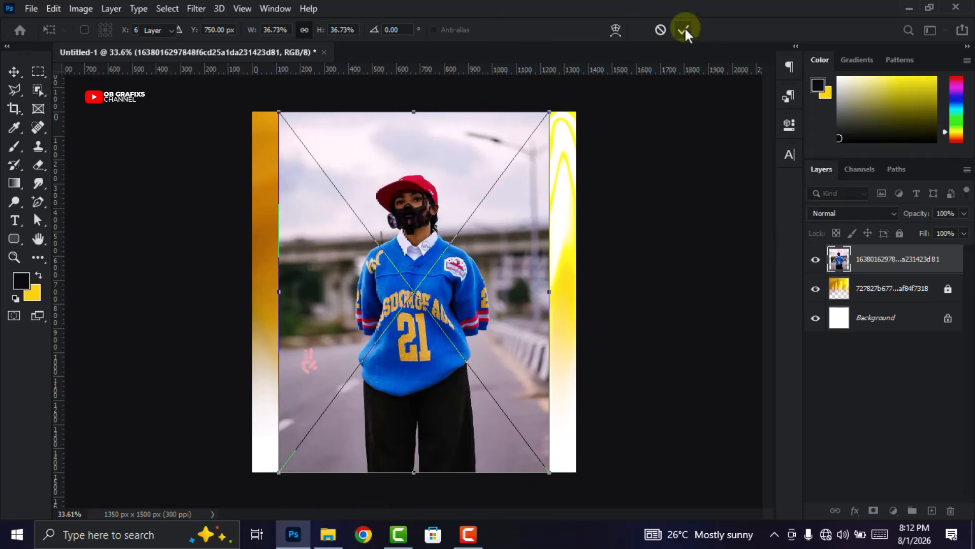
pyautogui.click(684, 29)
pyautogui.rightClick(908, 262)
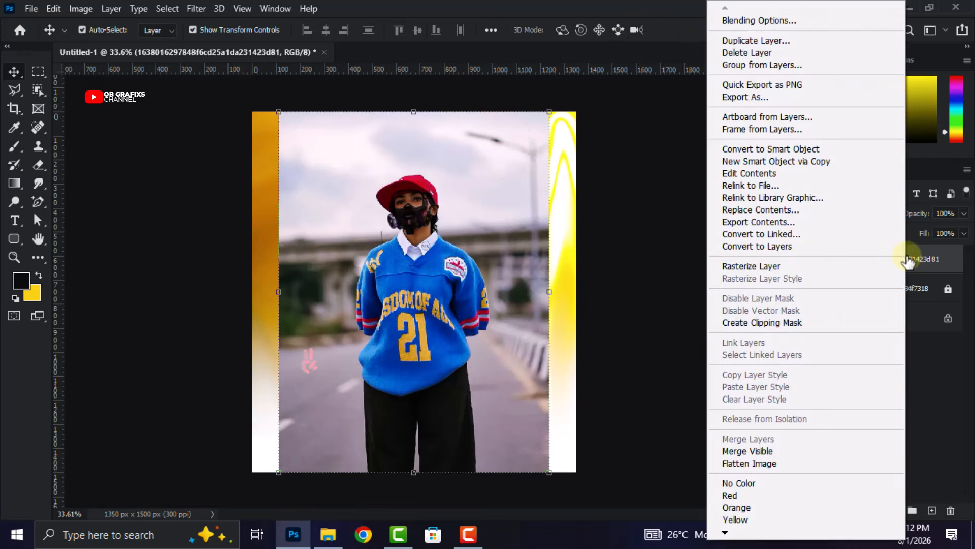
pyautogui.click(800, 264)
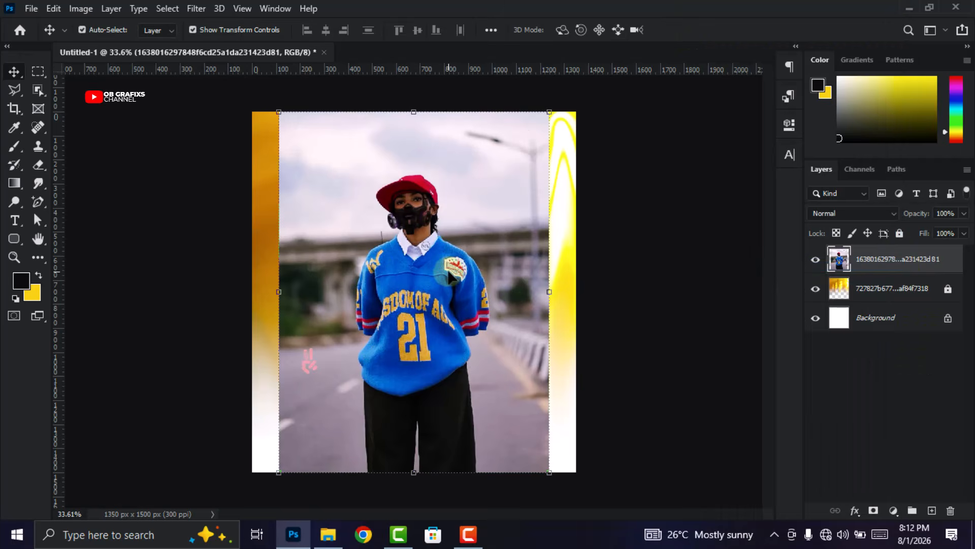
# Select the subject of the photo and hide its street background with a layer mask.
pyautogui.click(168, 7)
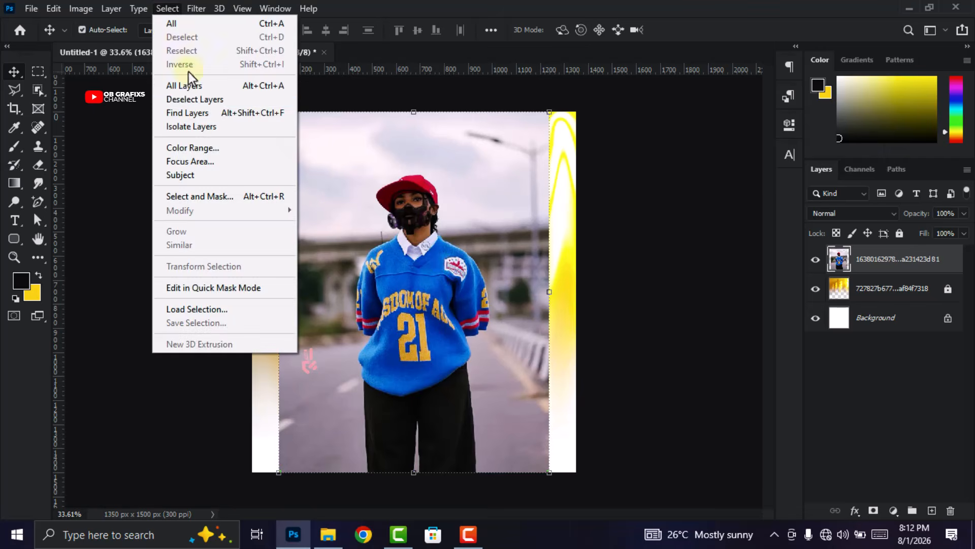
pyautogui.click(194, 175)
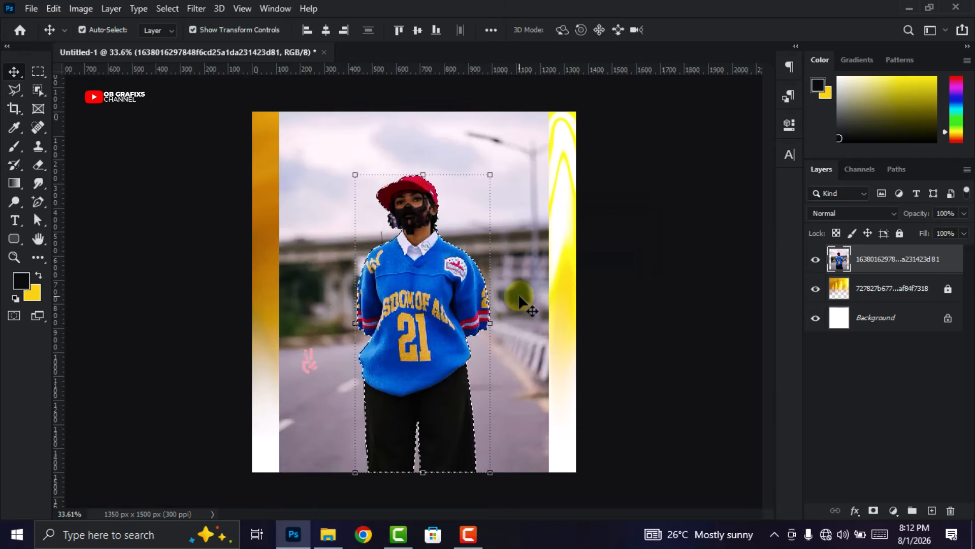
pyautogui.click(873, 511)
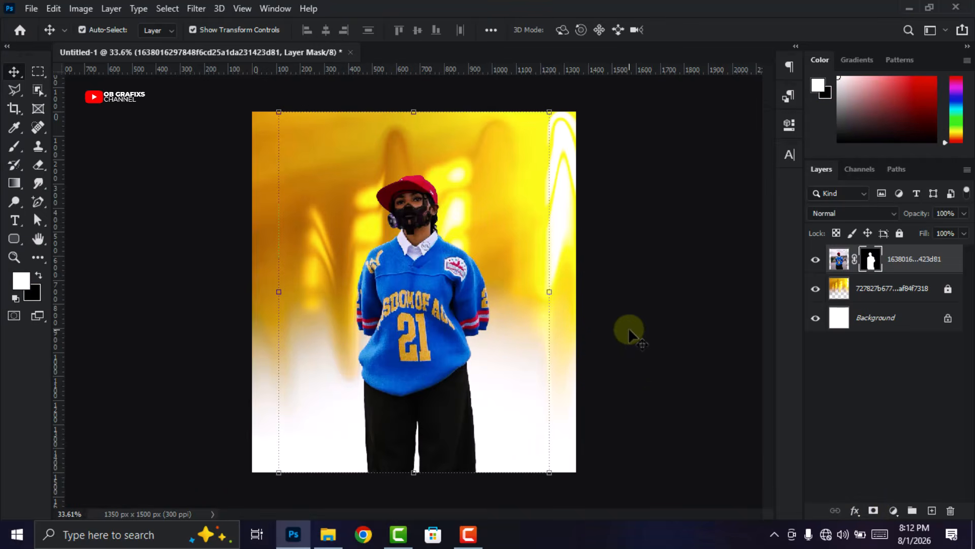
# Convert the masked figure layer to a smart object and rasterize it to bake in the cut-out.
pyautogui.rightClick(915, 261)
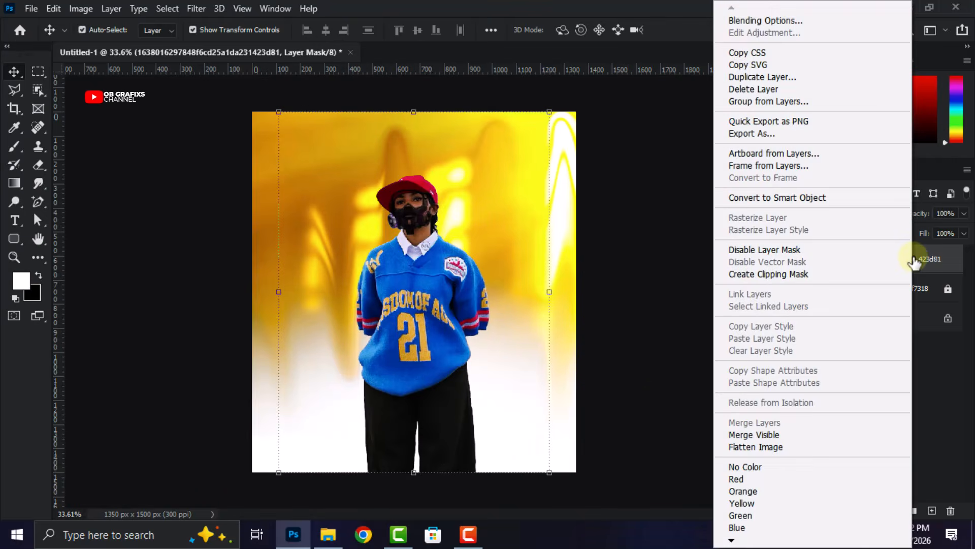
pyautogui.click(828, 201)
pyautogui.rightClick(886, 258)
pyautogui.click(796, 266)
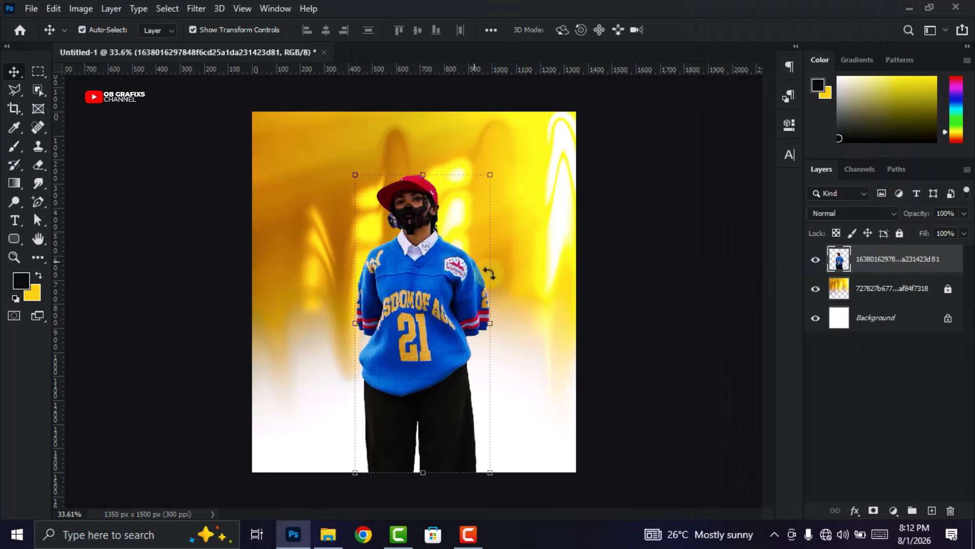
# Fade out the figure's legs and lower jersey with the 1457 px soft eraser.
pyautogui.click(35, 163)
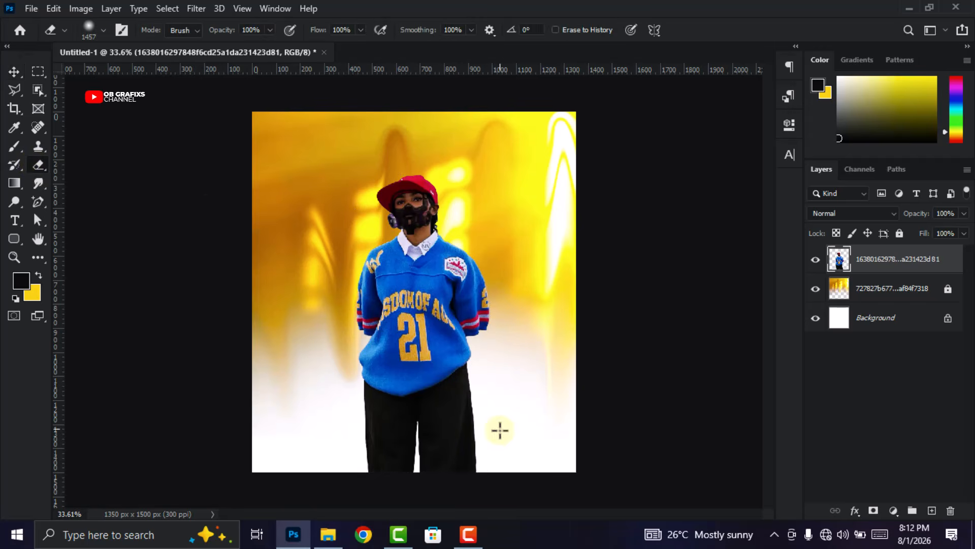
pyautogui.scroll(-1, 499, 435)
pyautogui.moveTo(477, 469)
pyautogui.mouseDown()
pyautogui.moveTo(375, 470)
pyautogui.moveTo(415, 468)
pyautogui.moveTo(353, 467)
pyautogui.moveTo(344, 463)
pyautogui.moveTo(379, 461)
pyautogui.moveTo(322, 455)
pyautogui.moveTo(370, 447)
pyautogui.moveTo(488, 459)
pyautogui.moveTo(459, 460)
pyautogui.mouseUp()
pyautogui.moveTo(391, 496)
pyautogui.mouseDown()
pyautogui.moveTo(404, 429)
pyautogui.moveTo(450, 444)
pyautogui.mouseUp()
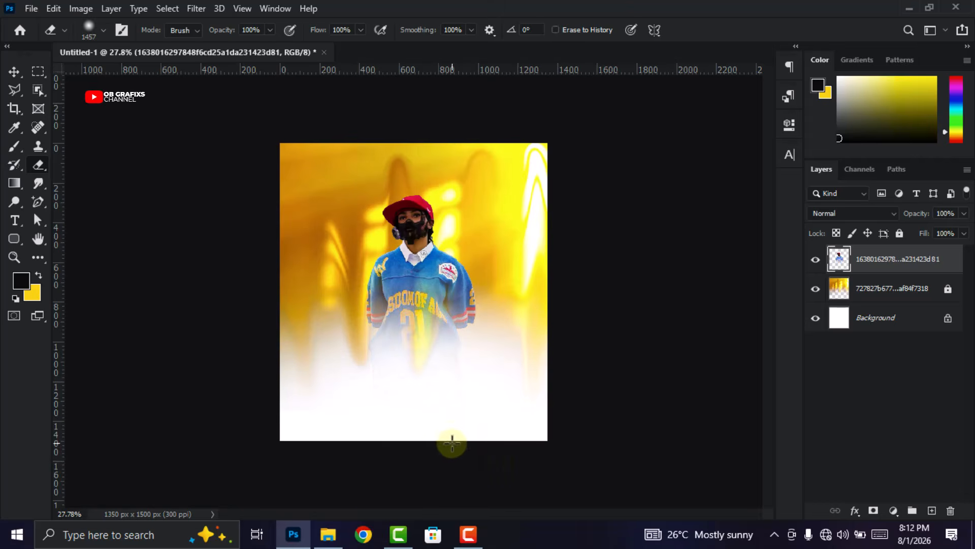
# Reduce the Soft Round eraser to 480 px and erase more of the figure's lower jersey.
pyautogui.rightClick(467, 281)
pyautogui.moveTo(622, 318); pyautogui.dragTo(619, 316)
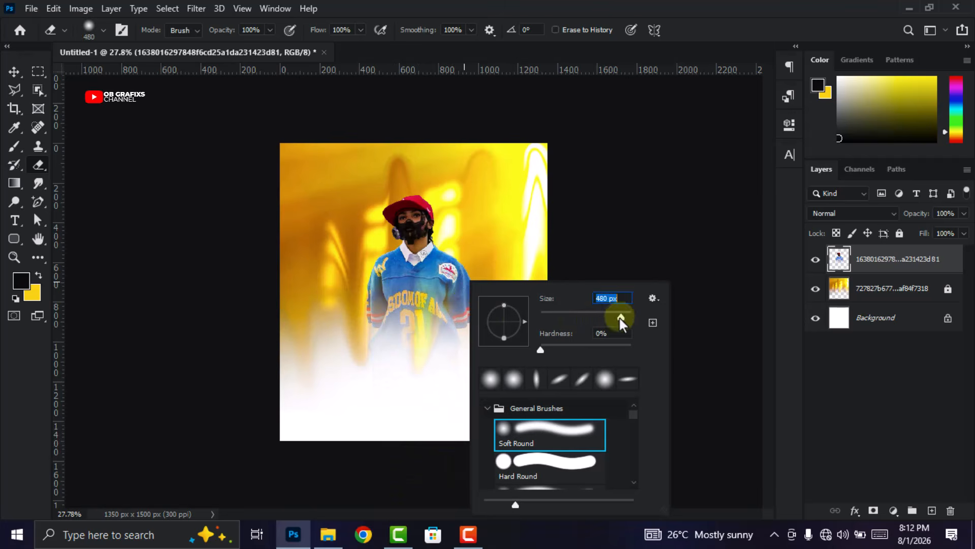
pyautogui.click(365, 397)
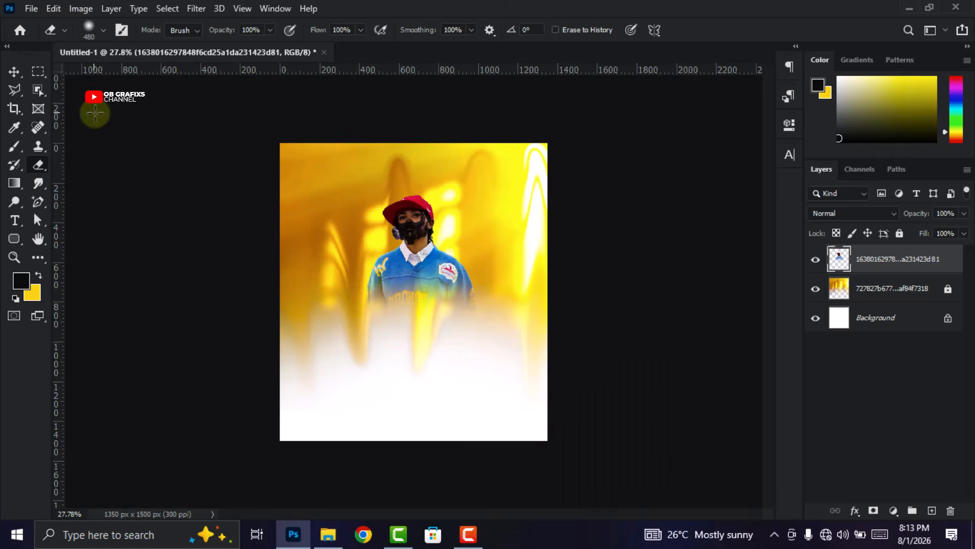
# Enlarge and reposition the cut-out figure so its head and chest fill the upper part of the canvas.
pyautogui.click(14, 71)
pyautogui.scroll(3, 412, 356)
pyautogui.moveTo(416, 339); pyautogui.dragTo(412, 417)
pyautogui.moveTo(437, 313); pyautogui.dragTo(428, 284)
pyautogui.click(708, 29)
# Align the figure to the canvas's horizontal center.
pyautogui.click(491, 30)
pyautogui.click(518, 162)
pyautogui.click(522, 180)
pyautogui.click(447, 67)
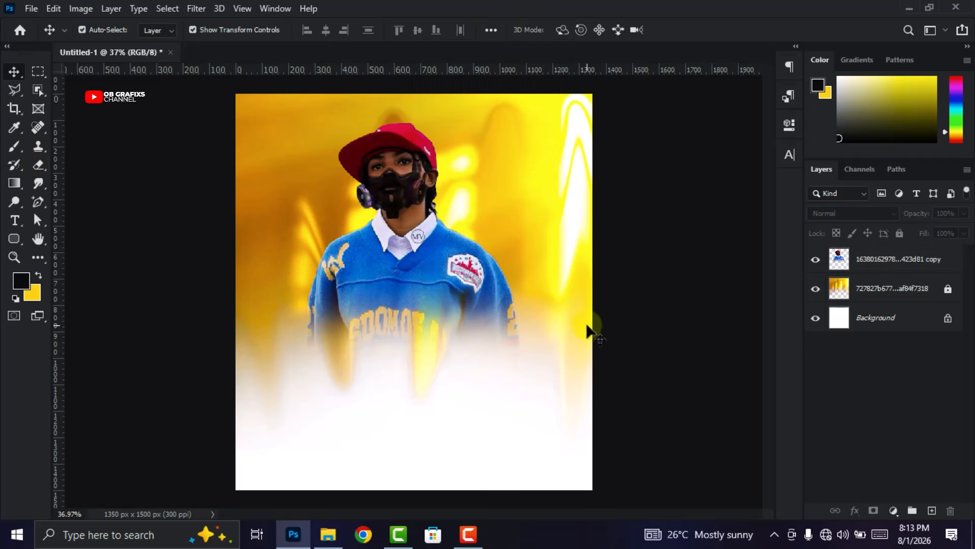
# Erase more of the figure's lower jersey on the cut-out layer with the 511 px soft eraser.
pyautogui.click(39, 166)
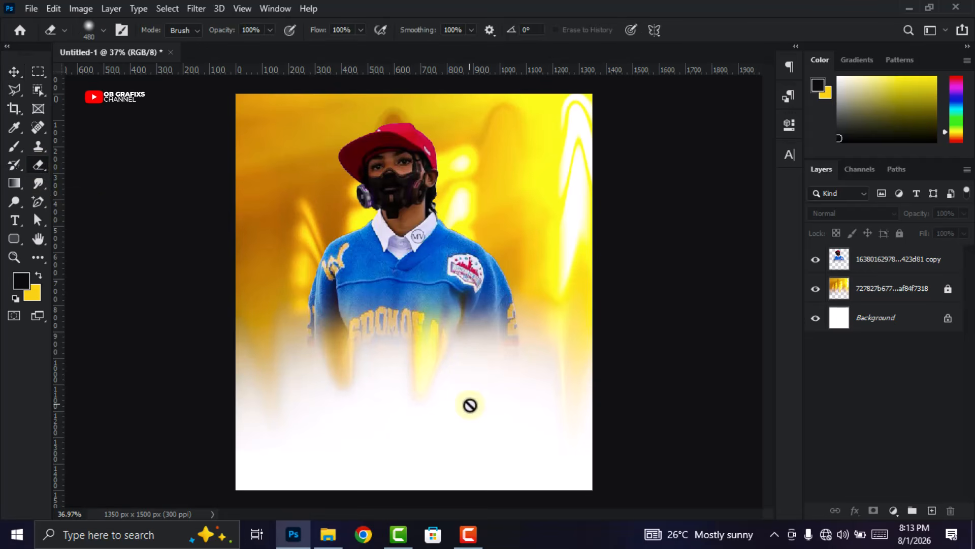
pyautogui.click(895, 258)
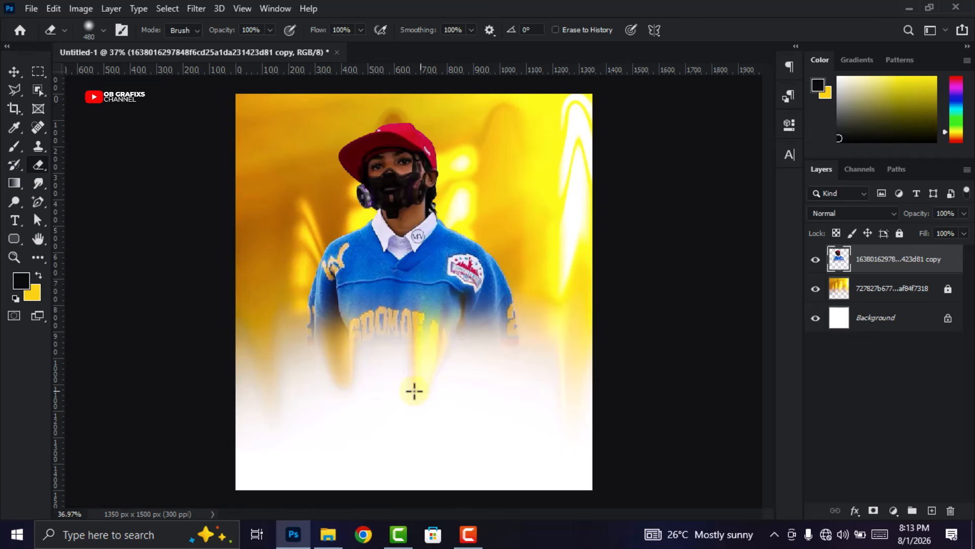
pyautogui.moveTo(426, 366)
pyautogui.mouseDown()
pyautogui.moveTo(341, 351)
pyautogui.moveTo(399, 400)
pyautogui.mouseUp()
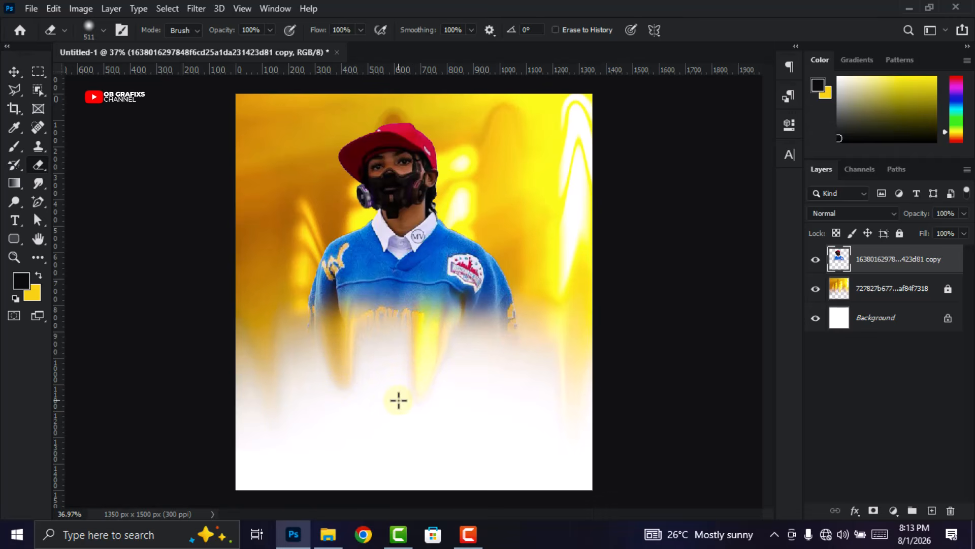
# Nudge the figure slightly upward and align it to the canvas's horizontal center.
pyautogui.click(14, 71)
pyautogui.moveTo(399, 286); pyautogui.dragTo(401, 283)
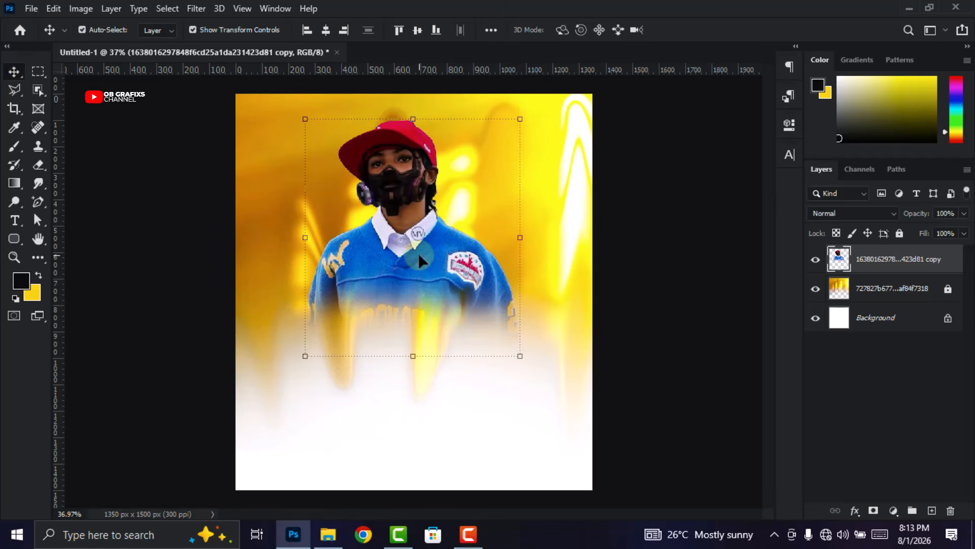
pyautogui.click(325, 30)
pyautogui.click(589, 228)
pyautogui.scroll(-1, 527, 270)
pyautogui.scroll(1, 491, 331)
pyautogui.scroll(-1, 473, 314)
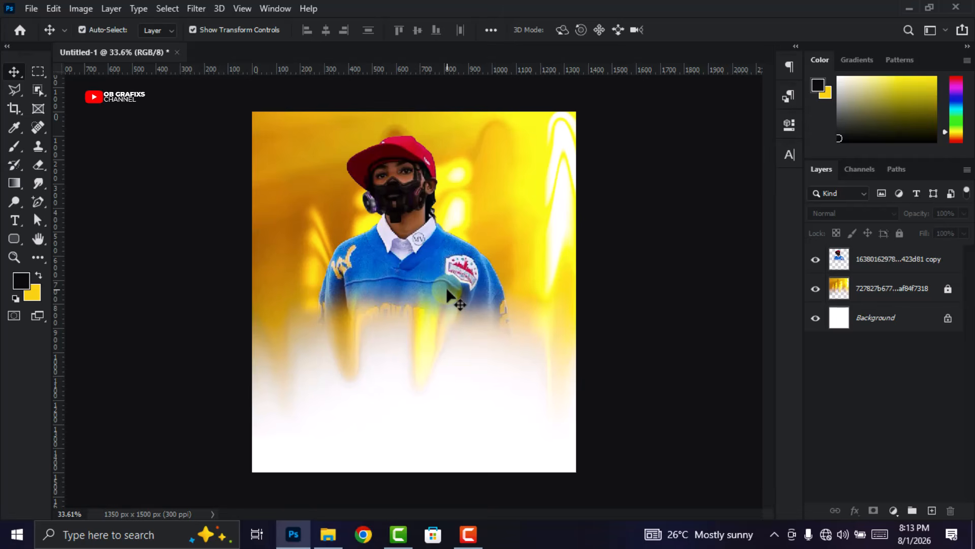
# Create a paragraph text box beside the figure's head and set its lorem ipsum placeholder text to 5 pt.
pyautogui.click(15, 222)
pyautogui.scroll(1, 417, 282)
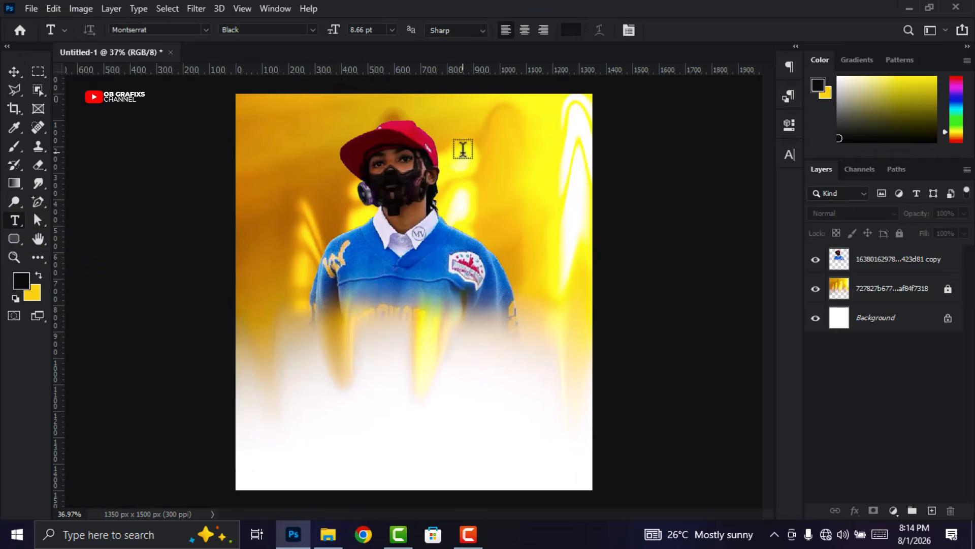
pyautogui.moveTo(457, 154); pyautogui.dragTo(515, 228)
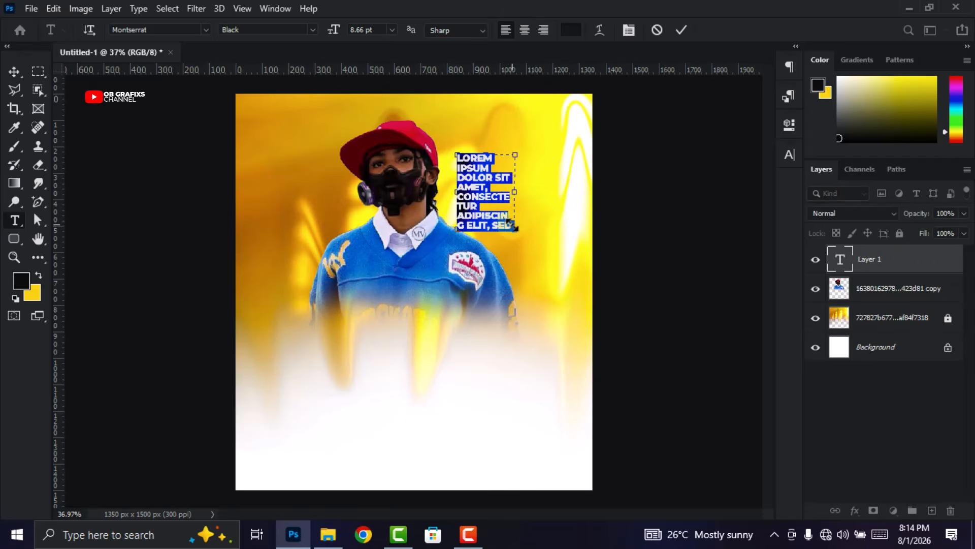
pyautogui.click(789, 155)
pyautogui.click(662, 193)
pyautogui.write('5')
pyautogui.press('Return')
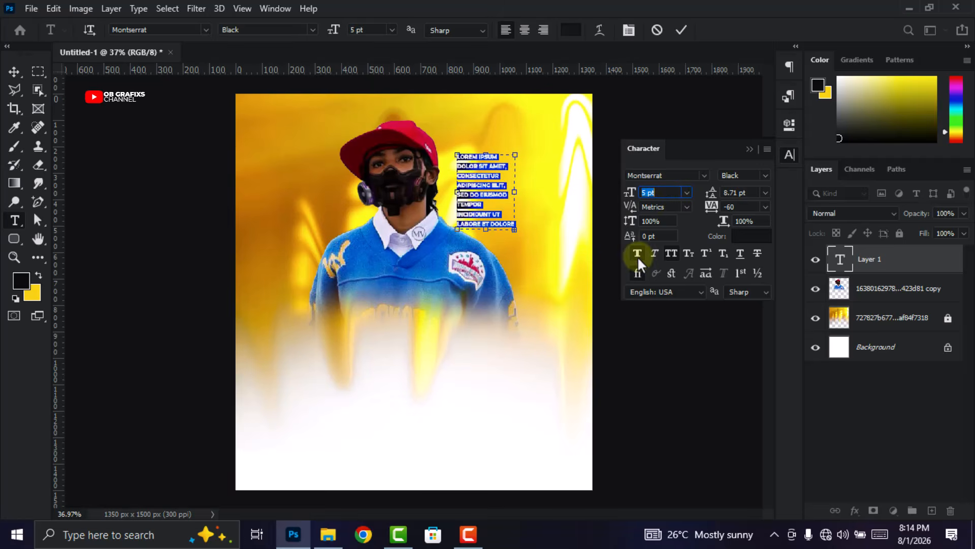
# Set the placeholder paragraph's Montserrat weight to SemiBold and its leading to 8 pt.
pyautogui.click(762, 176)
pyautogui.click(769, 277)
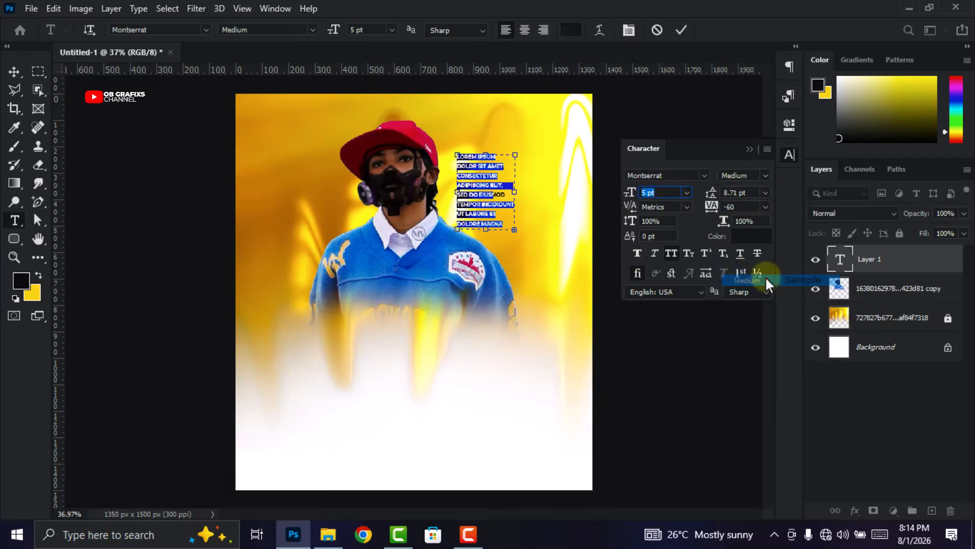
pyautogui.click(763, 175)
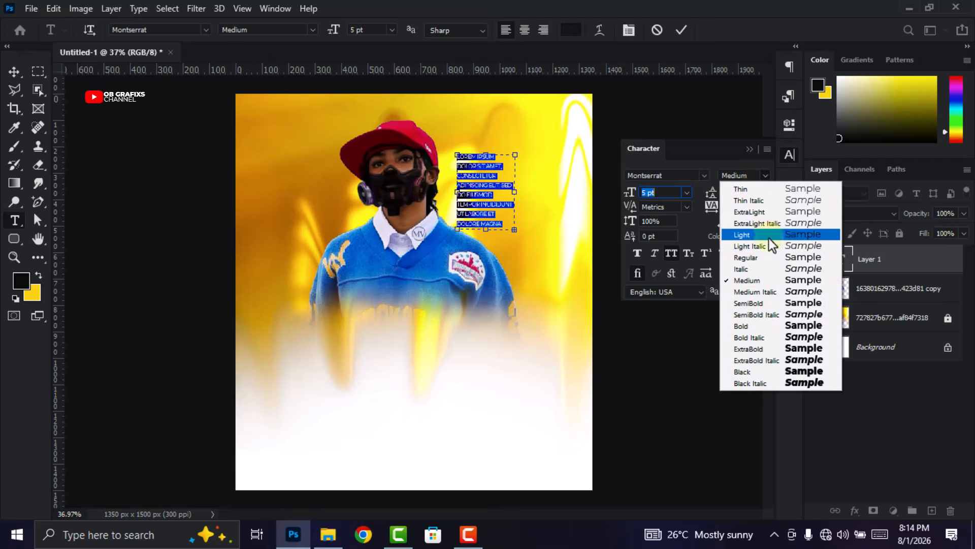
pyautogui.click(769, 302)
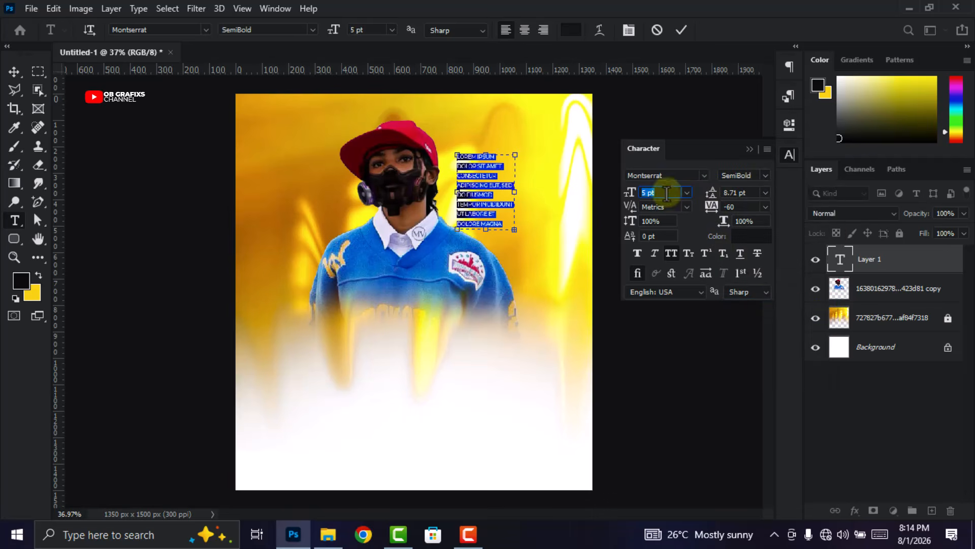
pyautogui.click(730, 192)
pyautogui.write('8')
pyautogui.press('Return')
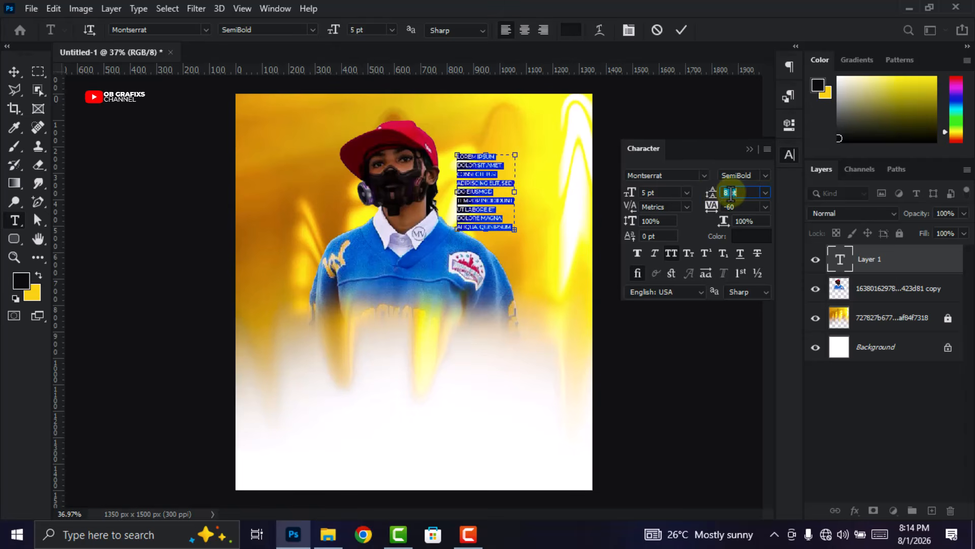
# Finish the paragraph without All Caps, with 7 pt leading and text color 1f1f1e, and commit the text.
pyautogui.click(749, 235)
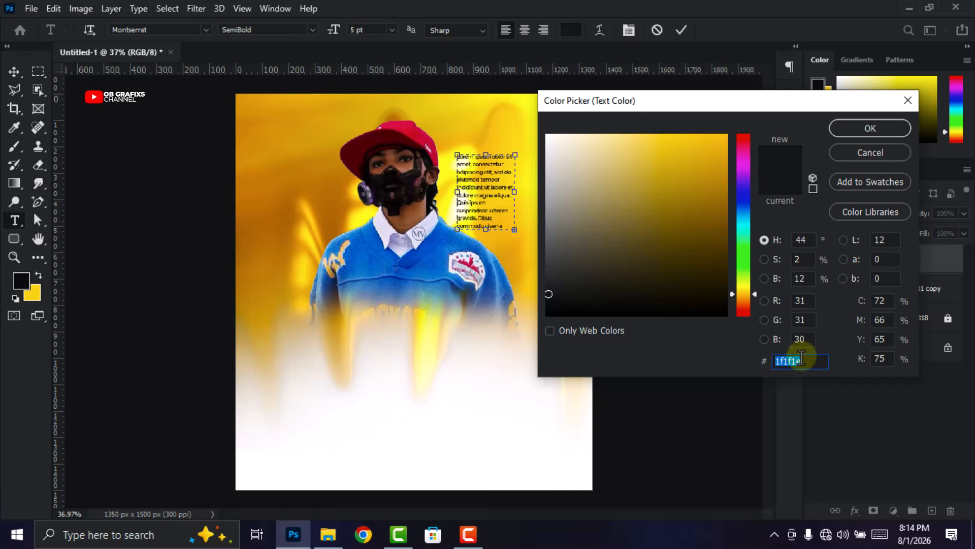
pyautogui.click(872, 130)
pyautogui.click(680, 29)
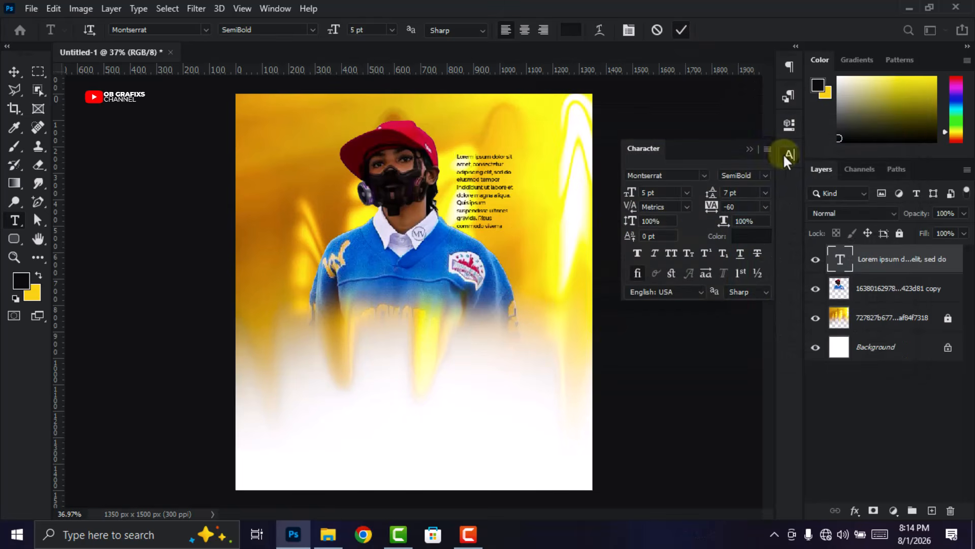
pyautogui.click(788, 154)
# Move the paragraph about 27 px left and 14 px down, closer to the figure's head, and deselect it.
pyautogui.press('v')
pyautogui.moveTo(477, 202); pyautogui.dragTo(470, 206)
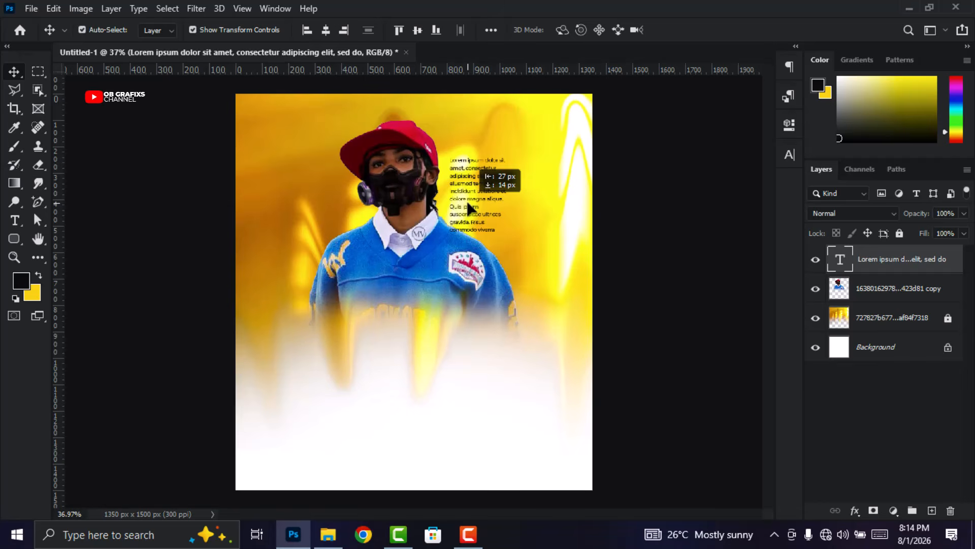
pyautogui.click(655, 263)
pyautogui.hotkey('ctrl', '-')
pyautogui.click(144, 303)
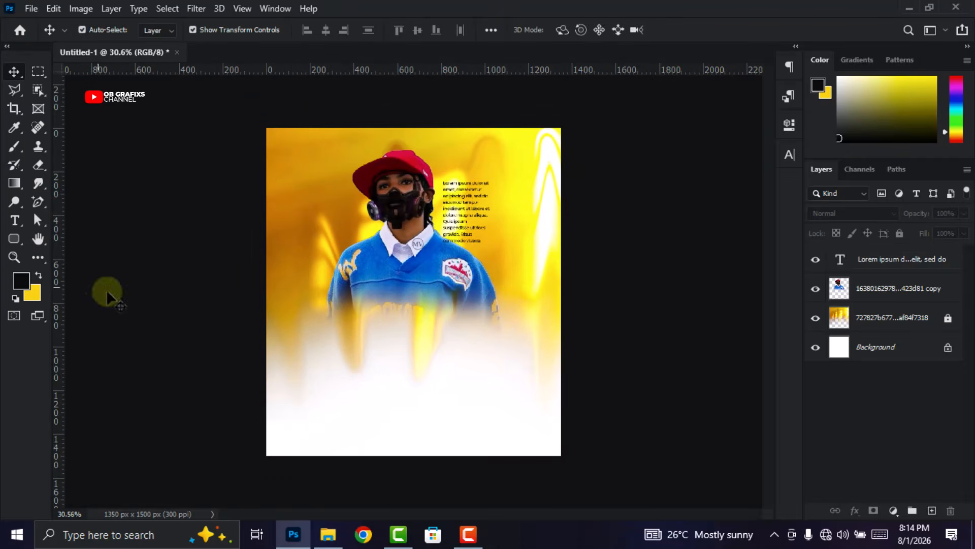
# Draw a black circle over the figure's lower jersey with the Ellipse tool.
pyautogui.rightClick(12, 244)
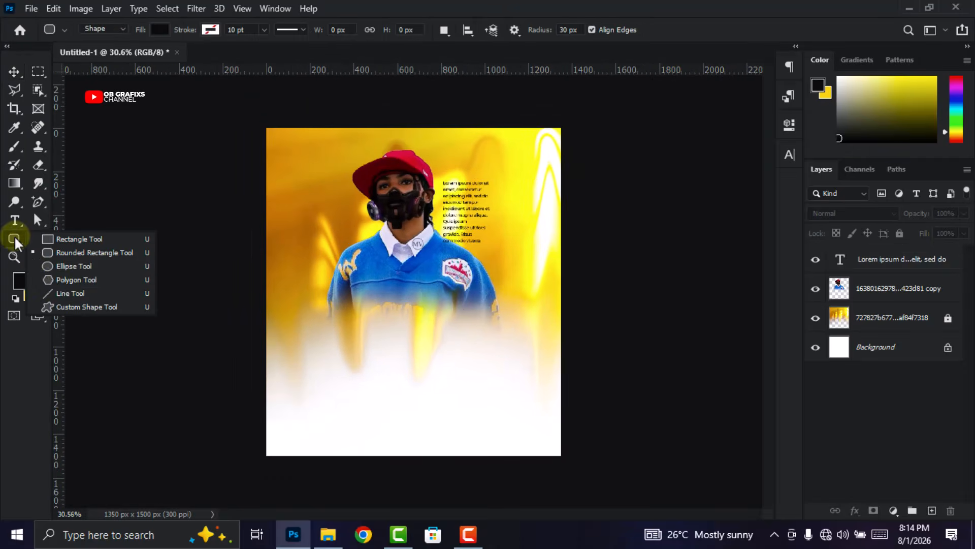
pyautogui.click(83, 262)
pyautogui.moveTo(377, 302); pyautogui.dragTo(407, 375)
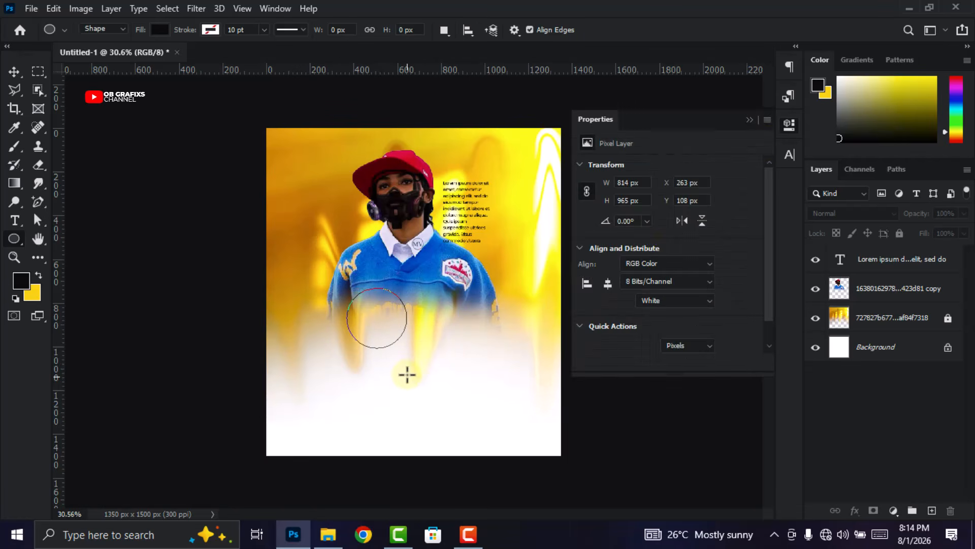
# Move the circle to the yellow area left of the figure's head and scale it to about 81%.
pyautogui.click(14, 71)
pyautogui.scroll(1, 120, 218)
pyautogui.moveTo(374, 331); pyautogui.dragTo(314, 223)
pyautogui.moveTo(354, 255); pyautogui.dragTo(321, 237)
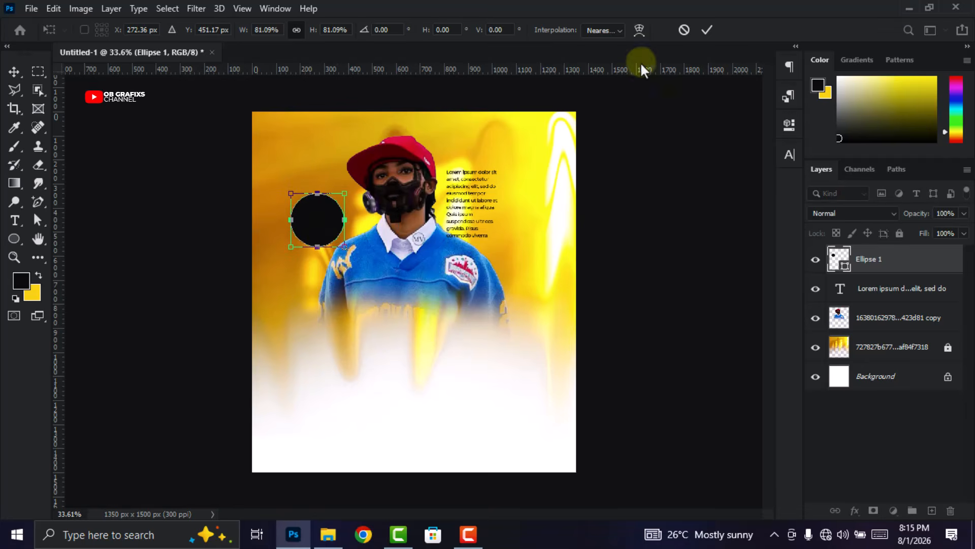
# Recolor the circle to pale yellow FFFE94 and rasterize its layer.
pyautogui.doubleClick(838, 262)
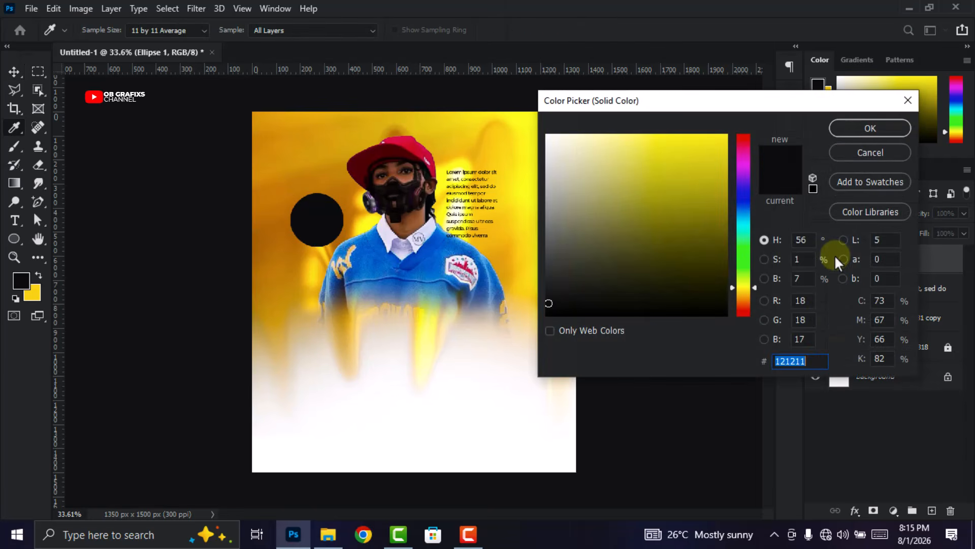
pyautogui.write('FFFE94')
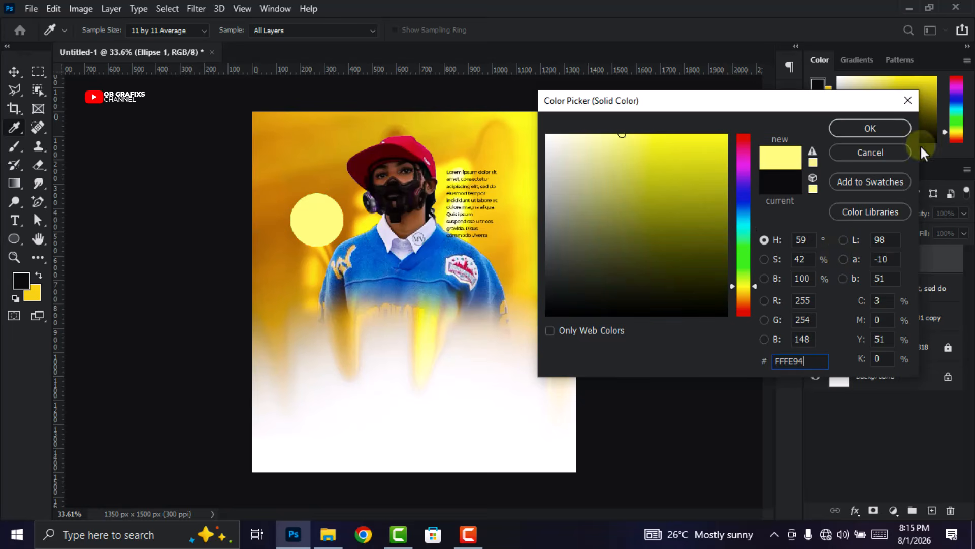
pyautogui.click(884, 131)
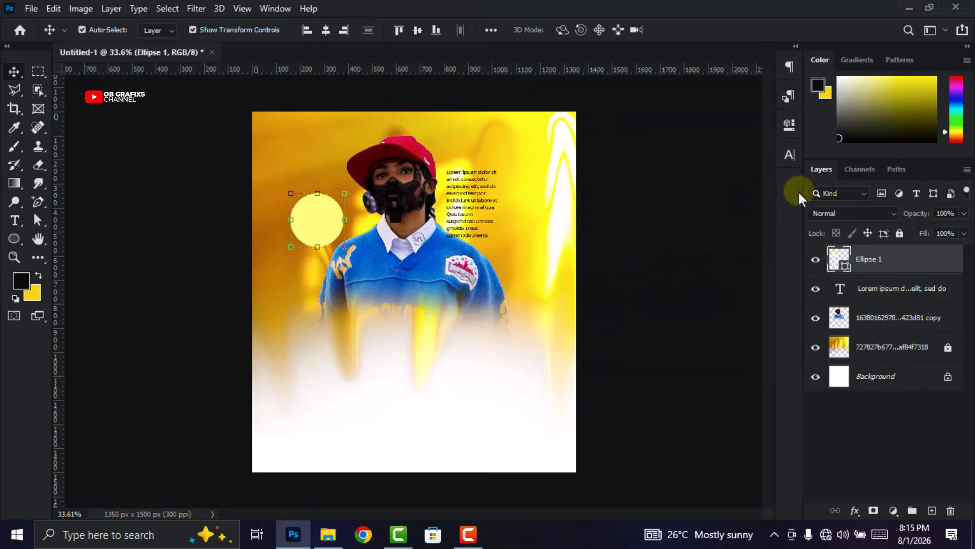
pyautogui.rightClick(892, 268)
pyautogui.click(788, 219)
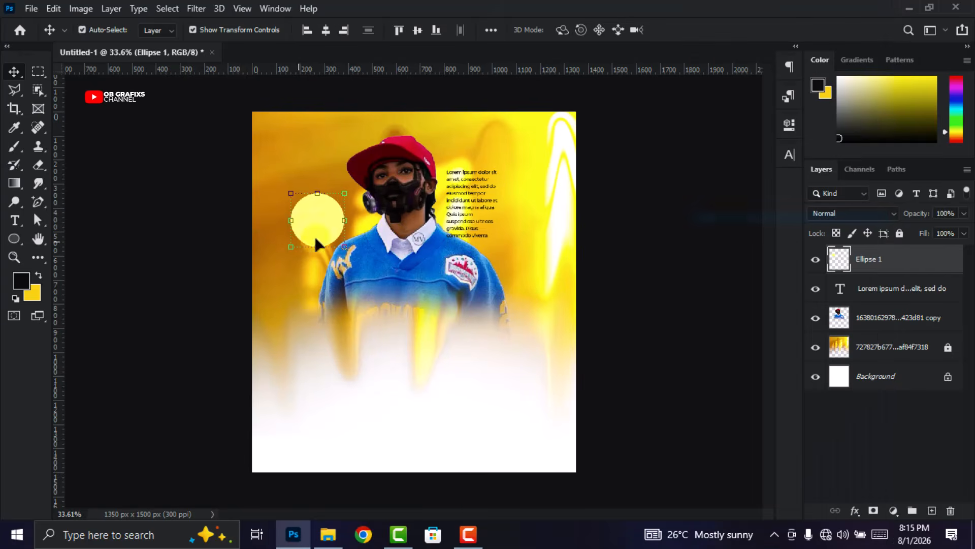
# Fade the center of the pale yellow circle with a 400 px Soft Round eraser at 0% hardness, and deselect the layer.
pyautogui.click(34, 164)
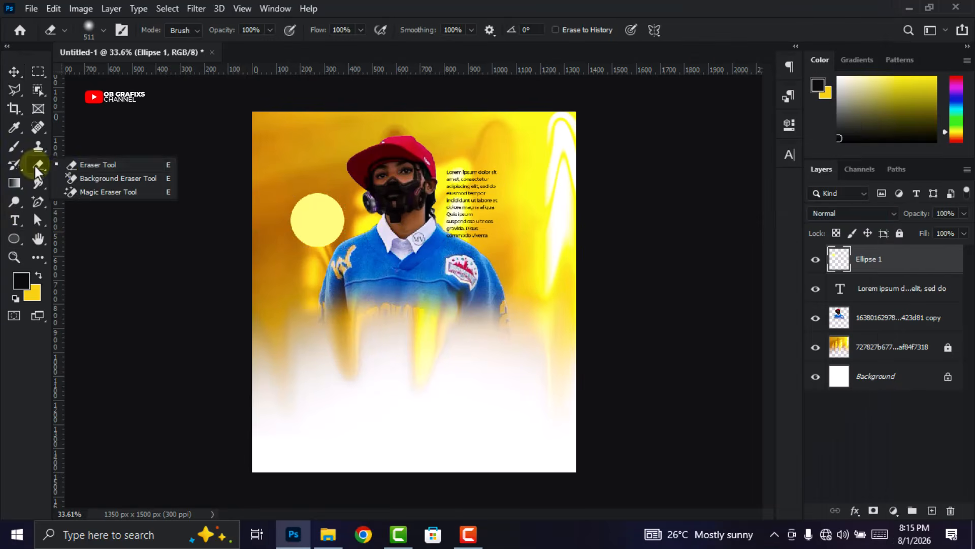
pyautogui.click(86, 165)
pyautogui.scroll(2, 353, 271)
pyautogui.press('[')
pyautogui.rightClick(436, 263)
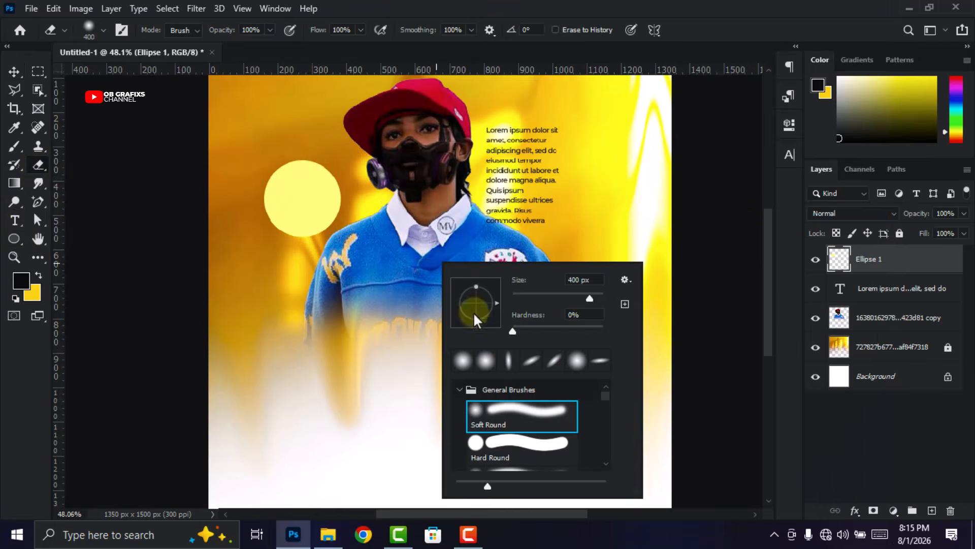
pyautogui.moveTo(580, 279); pyautogui.dragTo(554, 278)
pyautogui.scroll(-1, 580, 281)
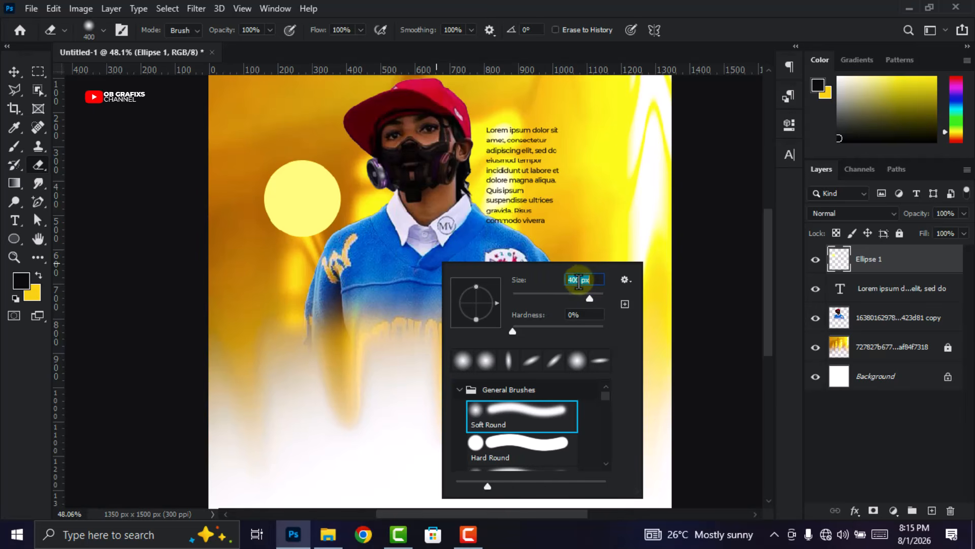
pyautogui.click(778, 17)
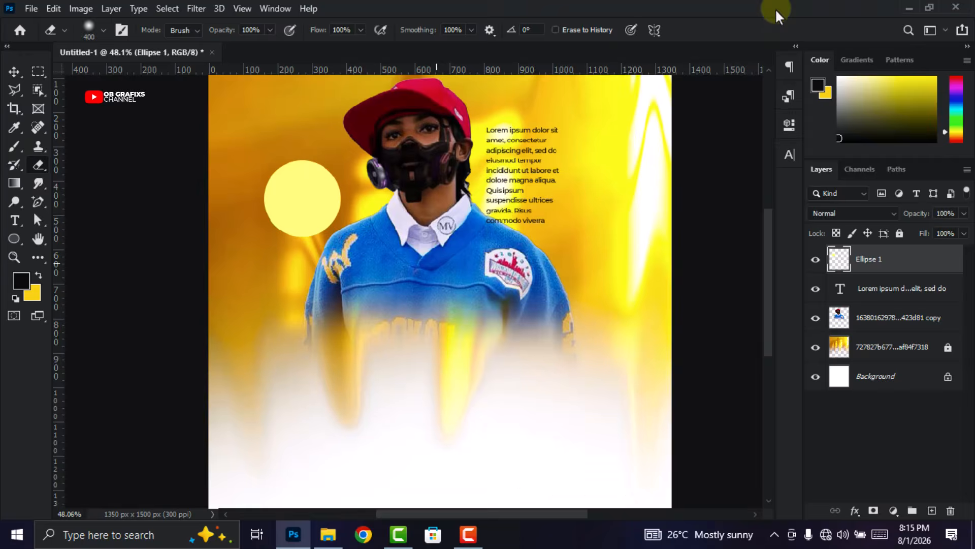
pyautogui.click(303, 200)
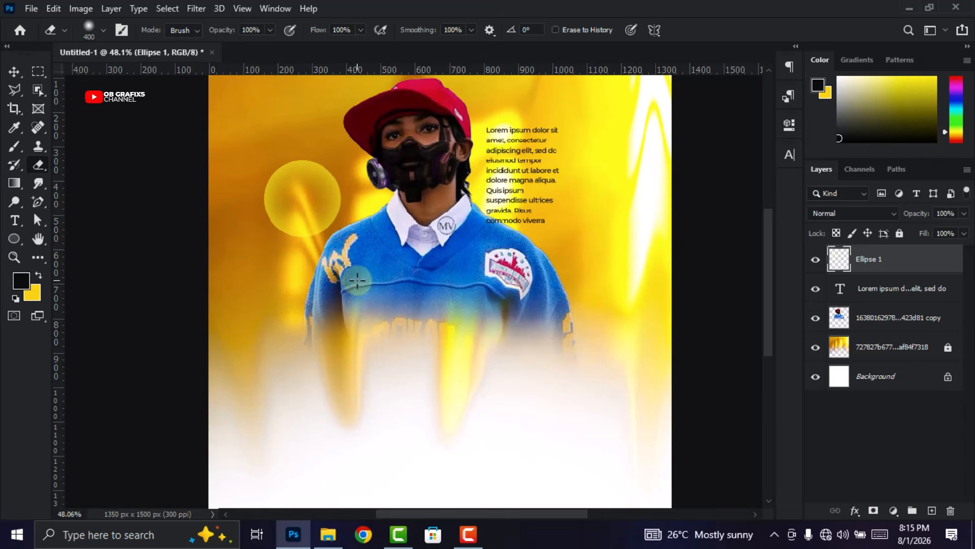
pyautogui.click(13, 74)
pyautogui.scroll(-2, 133, 194)
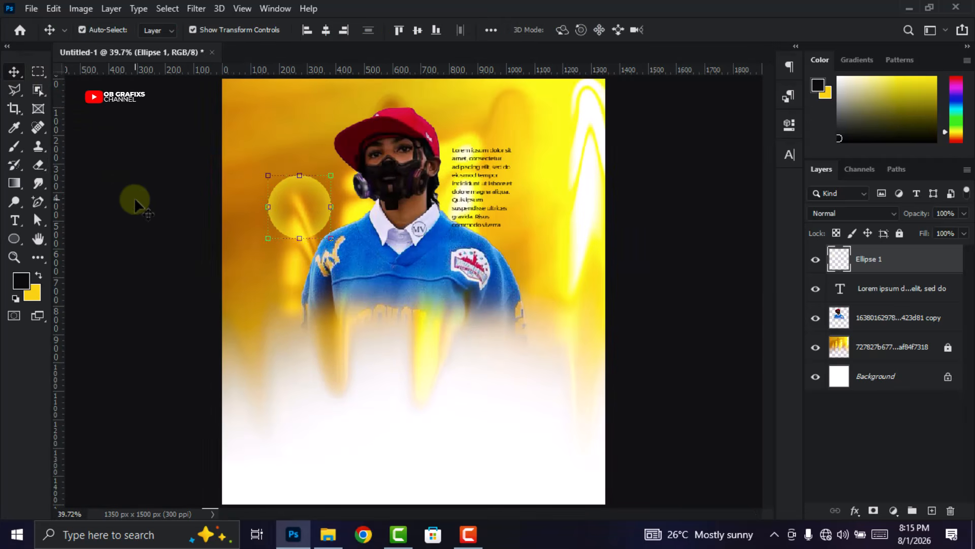
pyautogui.click(135, 199)
# Add the text PLUS ONE on two lines above the translucent circle.
pyautogui.click(14, 219)
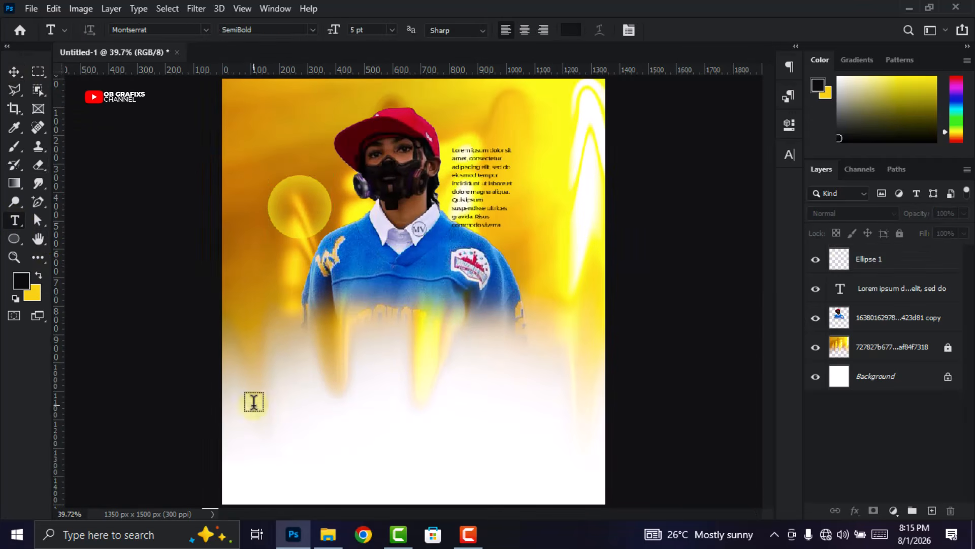
pyautogui.click(282, 153)
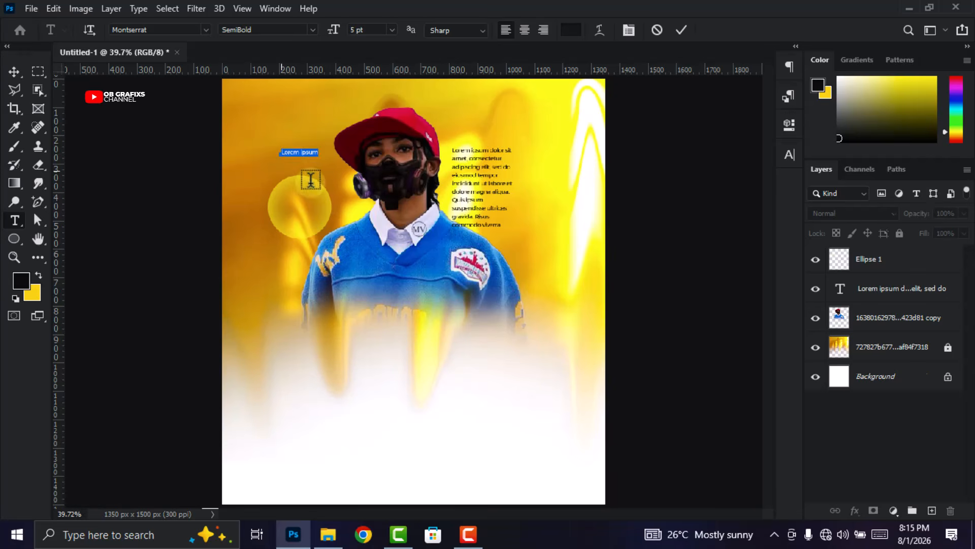
pyautogui.write('BLUE')
pyautogui.press('Return')
pyautogui.write('ONE')
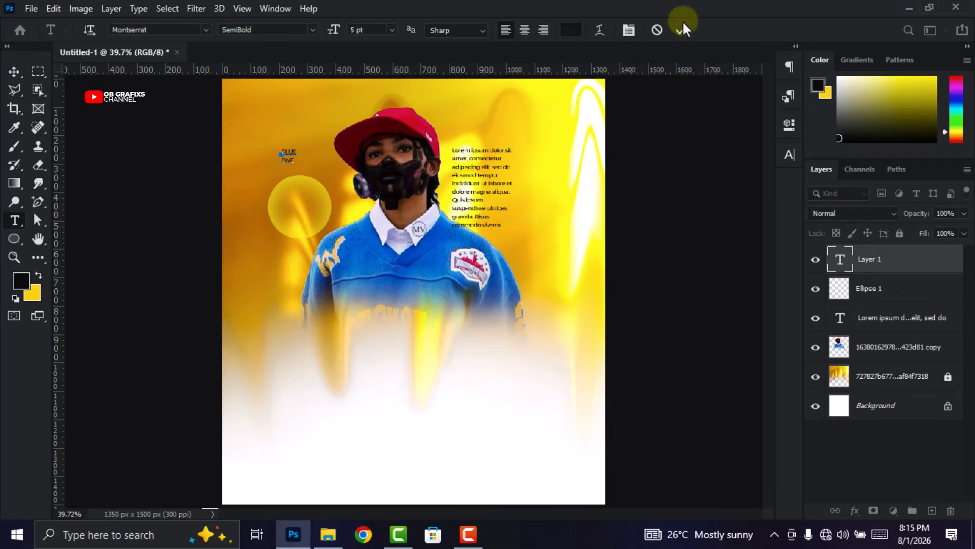
# Format the PLUS ONE text as Montserrat Bold at 9 pt with 8 pt leading.
pyautogui.doubleClick(840, 259)
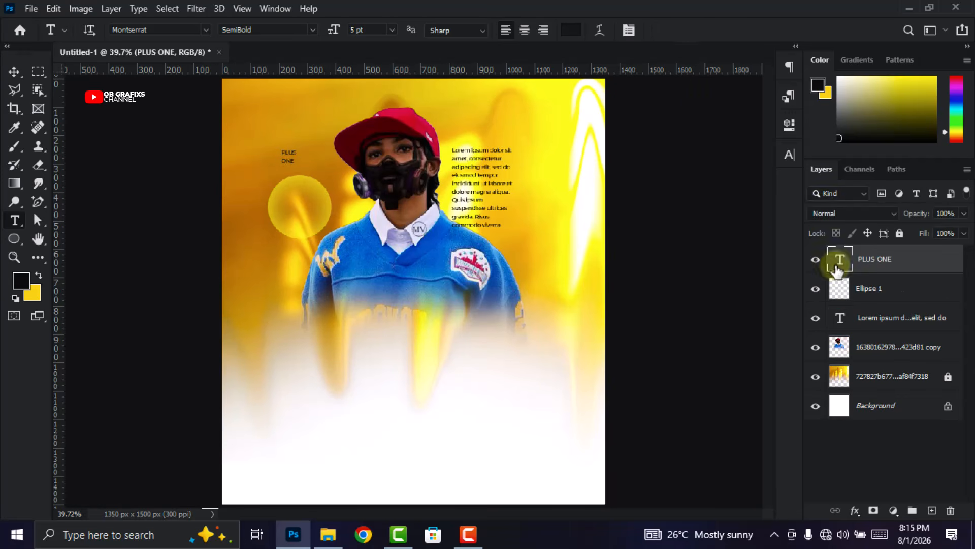
pyautogui.click(789, 155)
pyautogui.click(631, 193)
pyautogui.scroll(3, 659, 195)
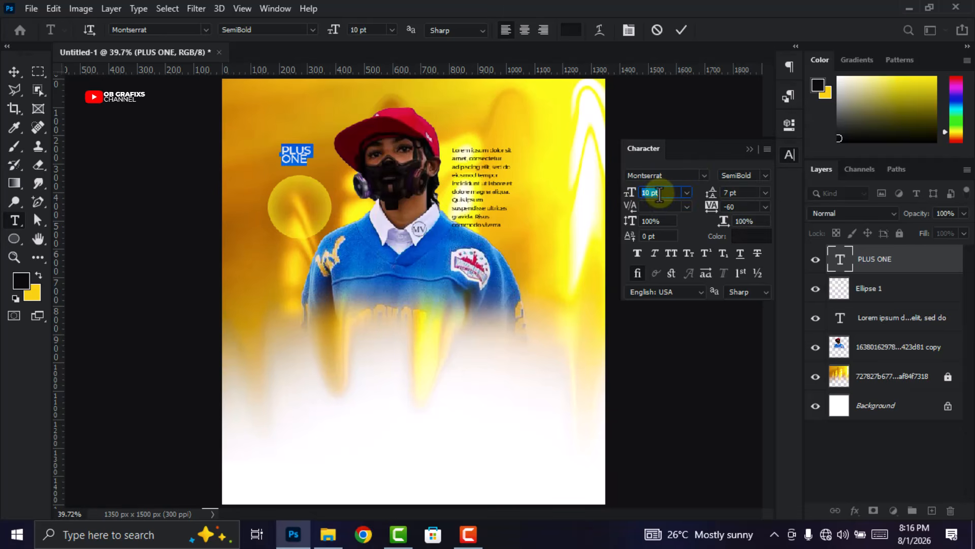
pyautogui.scroll(-1, 659, 195)
pyautogui.click(711, 192)
pyautogui.scroll(1, 710, 192)
pyautogui.click(766, 175)
pyautogui.click(753, 326)
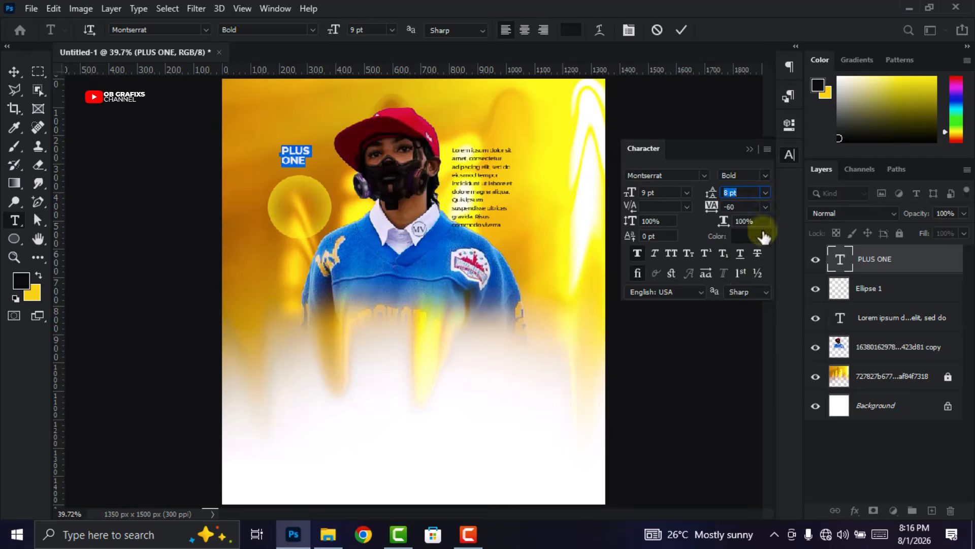
# Recolor the PLUS ONE text white, center it on the translucent circle, and deselect it.
pyautogui.click(763, 234)
pyautogui.click(867, 126)
pyautogui.click(789, 155)
pyautogui.click(13, 71)
pyautogui.scroll(1, 299, 168)
pyautogui.moveTo(302, 165); pyautogui.dragTo(305, 222)
pyautogui.scroll(-3, 305, 222)
pyautogui.scroll(1, 469, 332)
pyautogui.click(436, 406)
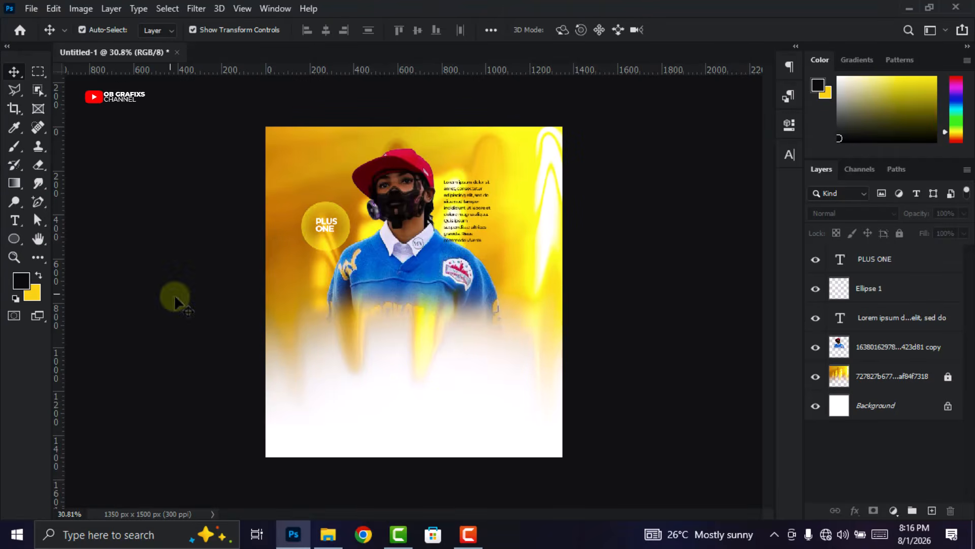
# Draw a black rectangle of about 926 x 190 px across the faded area below the figure.
pyautogui.click(13, 239)
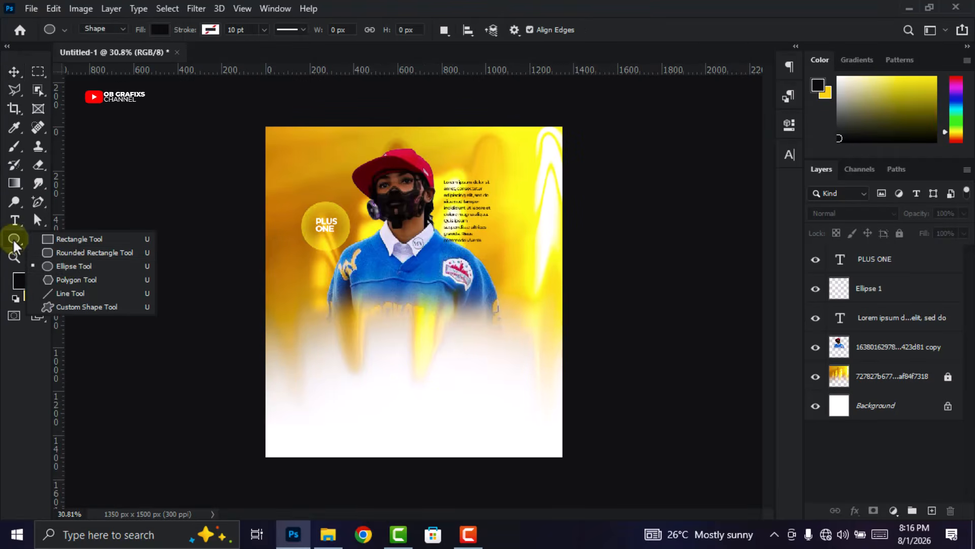
pyautogui.click(89, 236)
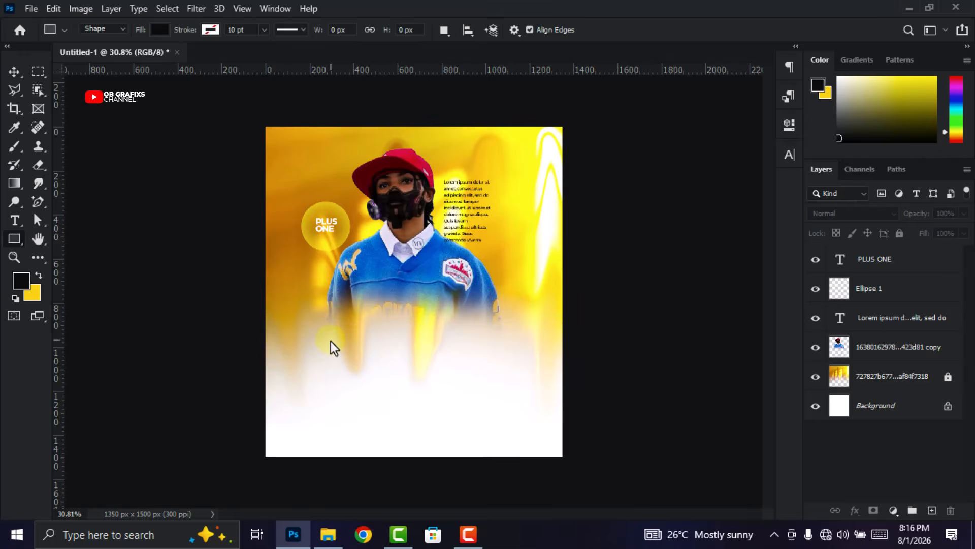
pyautogui.scroll(1, 333, 347)
pyautogui.moveTo(304, 332); pyautogui.dragTo(528, 378)
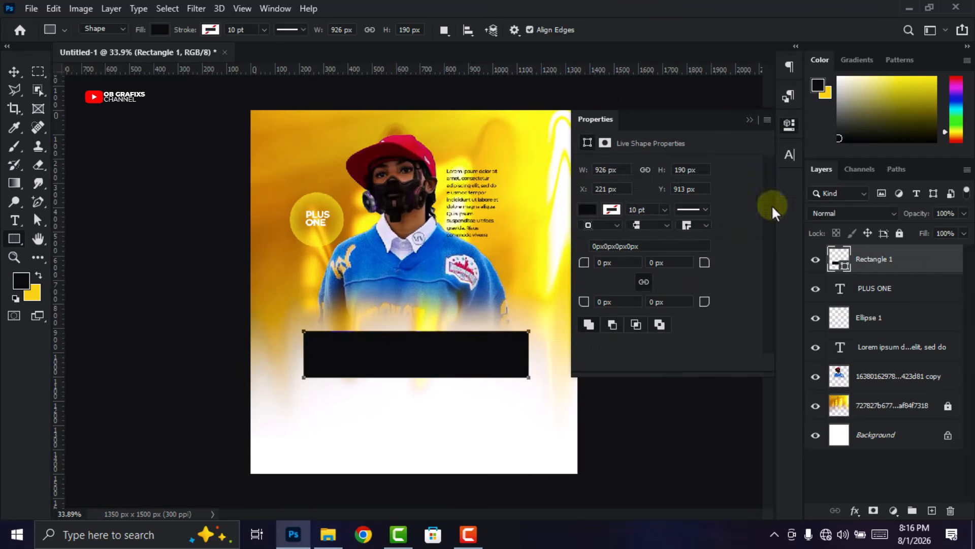
pyautogui.click(789, 126)
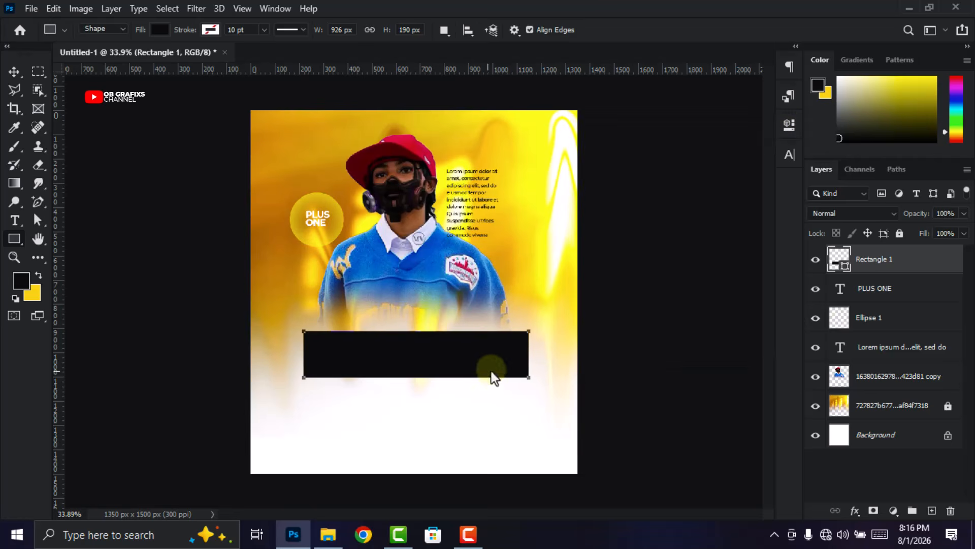
# Recolor the new rectangle to golden yellow E6AD00.
pyautogui.click(14, 72)
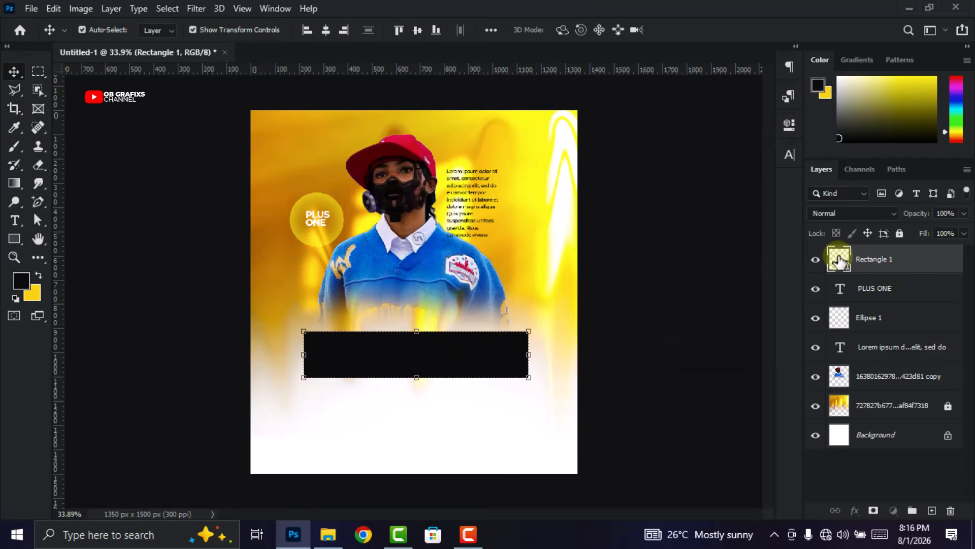
pyautogui.doubleClick(839, 258)
pyautogui.write('E6')
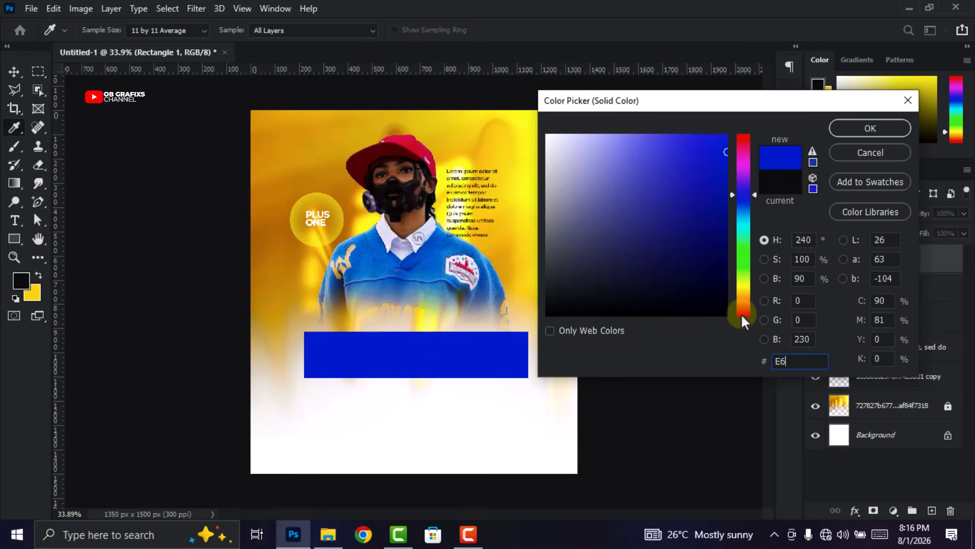
pyautogui.write('AD00')
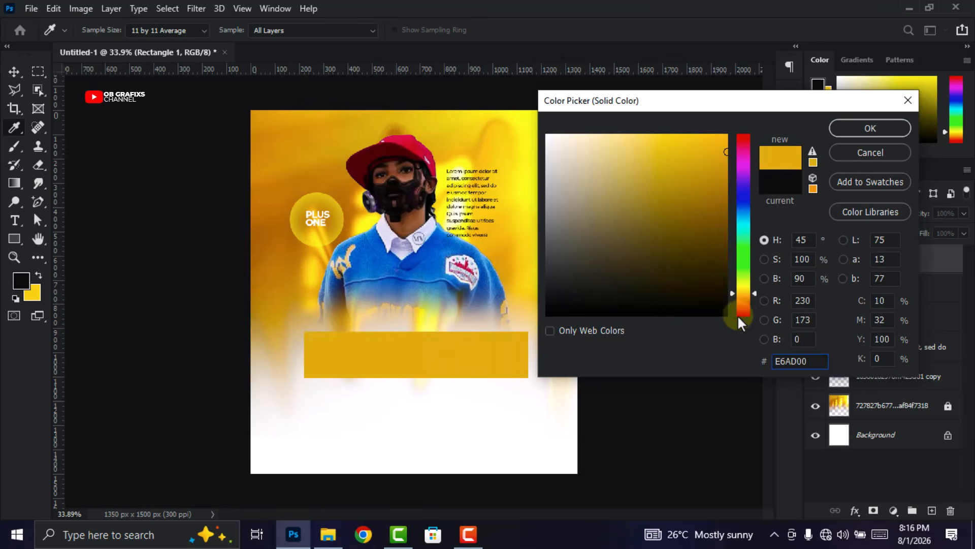
pyautogui.click(871, 131)
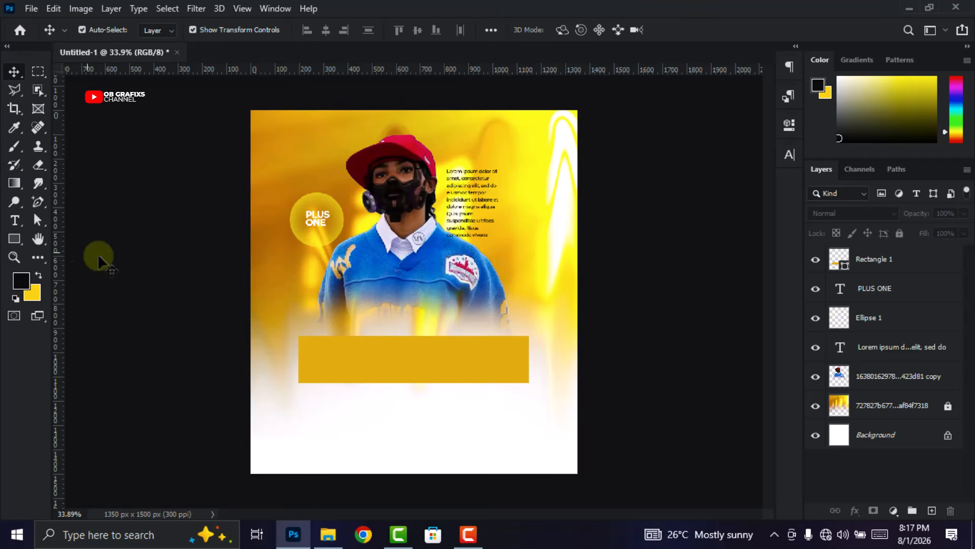
# Convert the golden rectangle to a regular path and pull its four corners outward vertically, flaring the left end more than the right.
pyautogui.rightClick(38, 200)
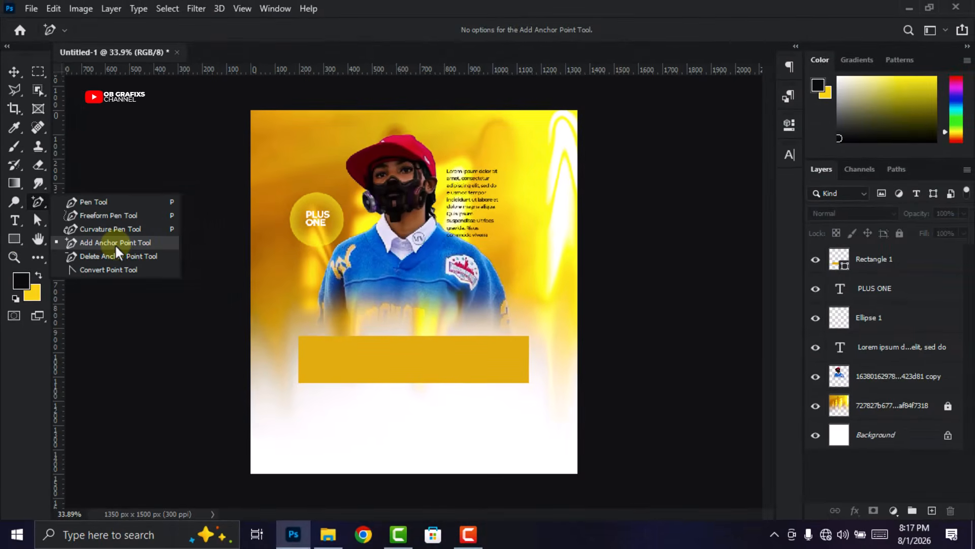
pyautogui.click(115, 244)
pyautogui.scroll(1, 522, 262)
pyautogui.click(930, 260)
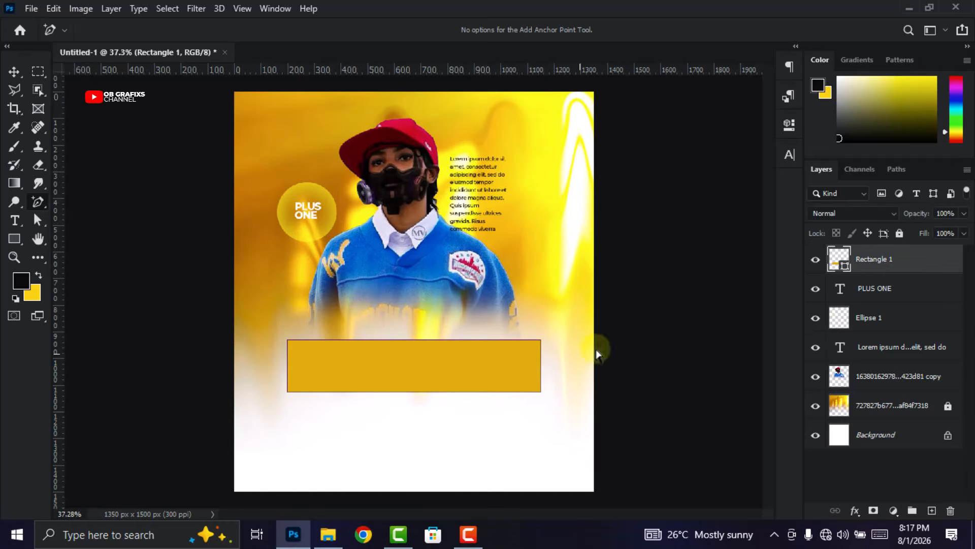
pyautogui.scroll(1, 367, 387)
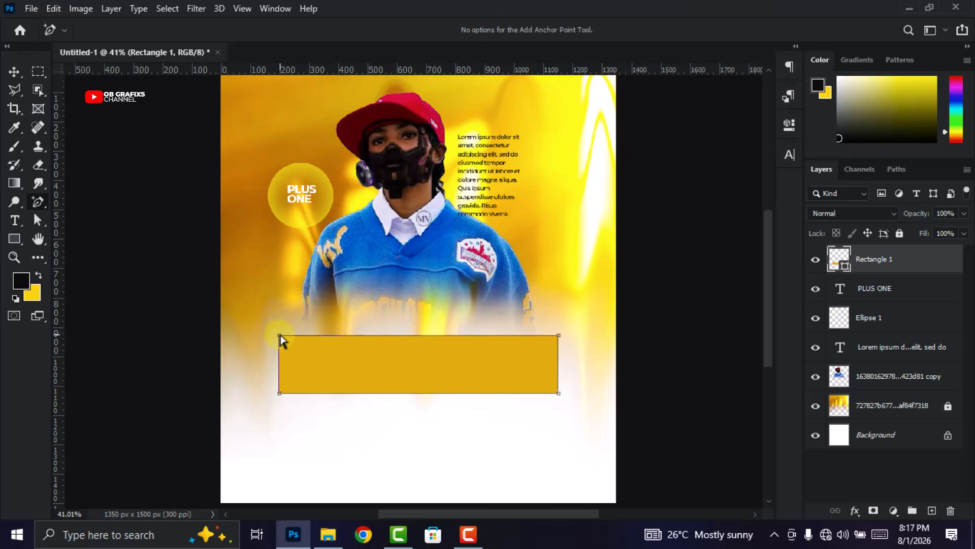
pyautogui.moveTo(280, 336); pyautogui.dragTo(280, 321)
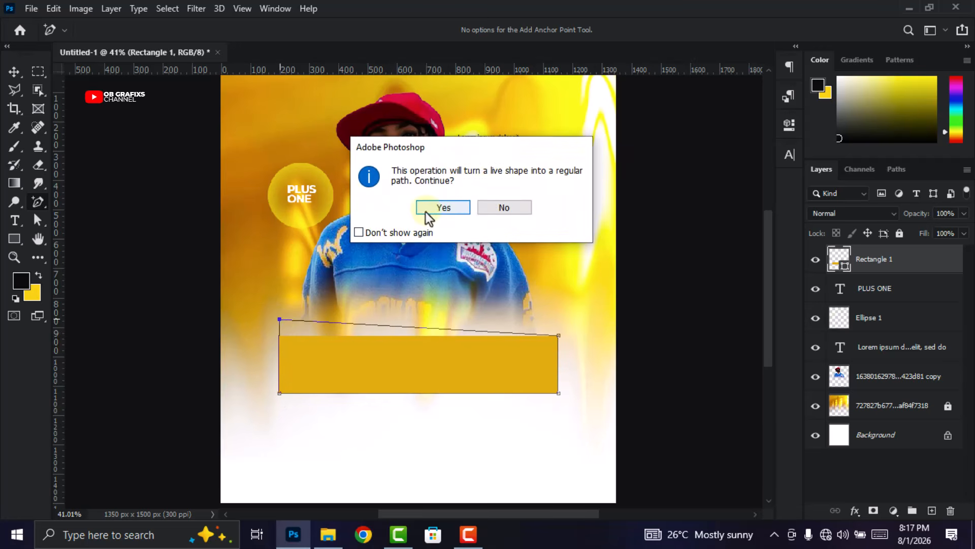
pyautogui.click(452, 208)
pyautogui.moveTo(278, 393); pyautogui.dragTo(278, 407)
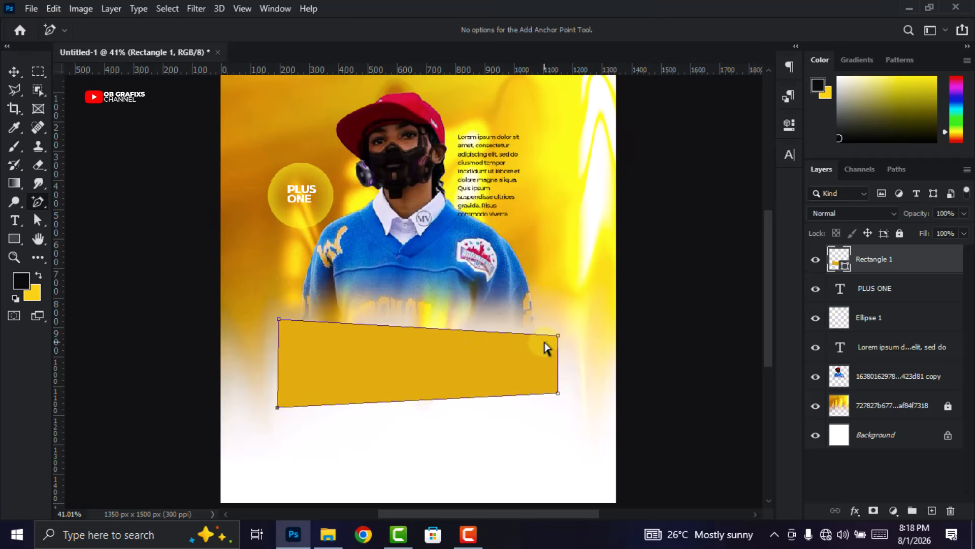
pyautogui.moveTo(558, 336); pyautogui.dragTo(558, 330)
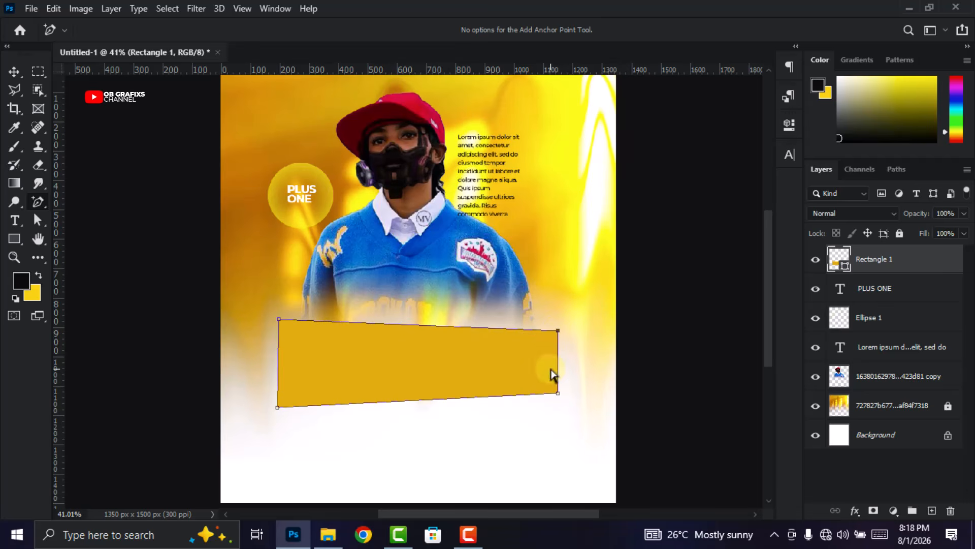
pyautogui.moveTo(558, 393); pyautogui.dragTo(555, 400)
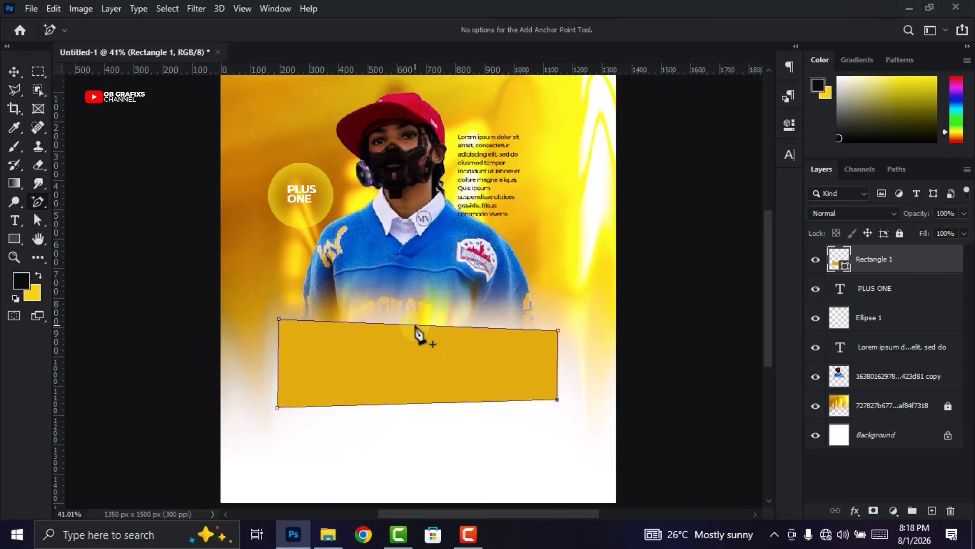
# Add anchor points midway along the golden shape's top and bottom edges and bend both edges inward.
pyautogui.click(412, 339)
pyautogui.click(416, 325)
pyautogui.moveTo(416, 325); pyautogui.dragTo(416, 336)
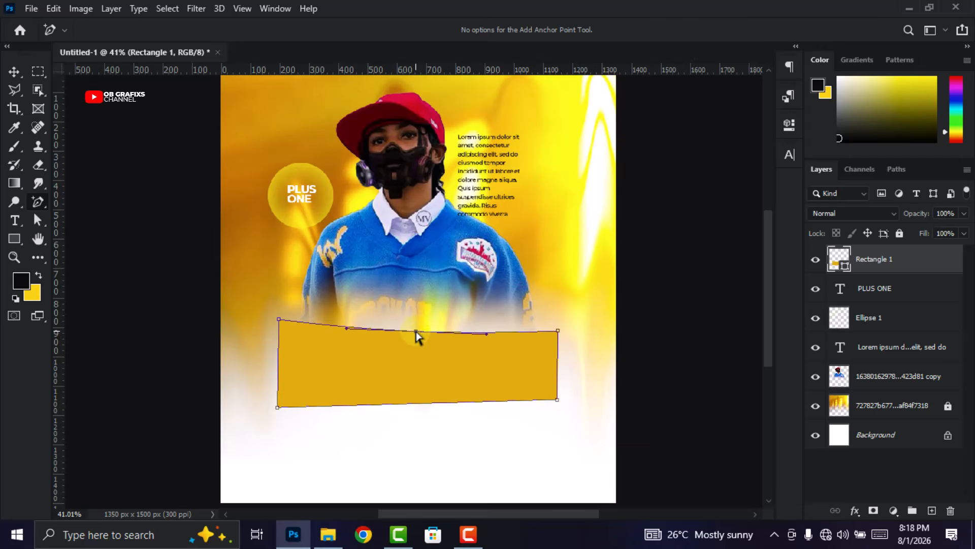
pyautogui.click(421, 404)
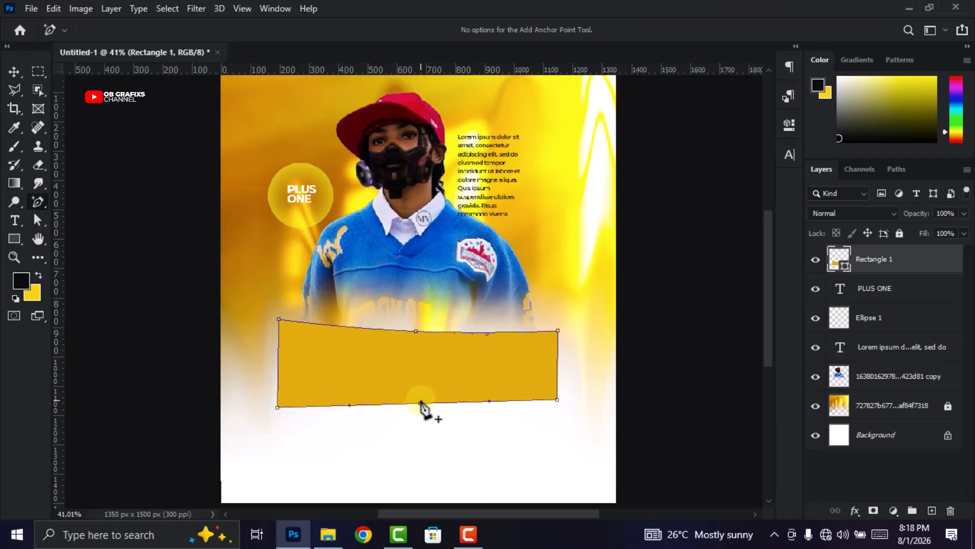
pyautogui.moveTo(420, 401); pyautogui.dragTo(417, 397)
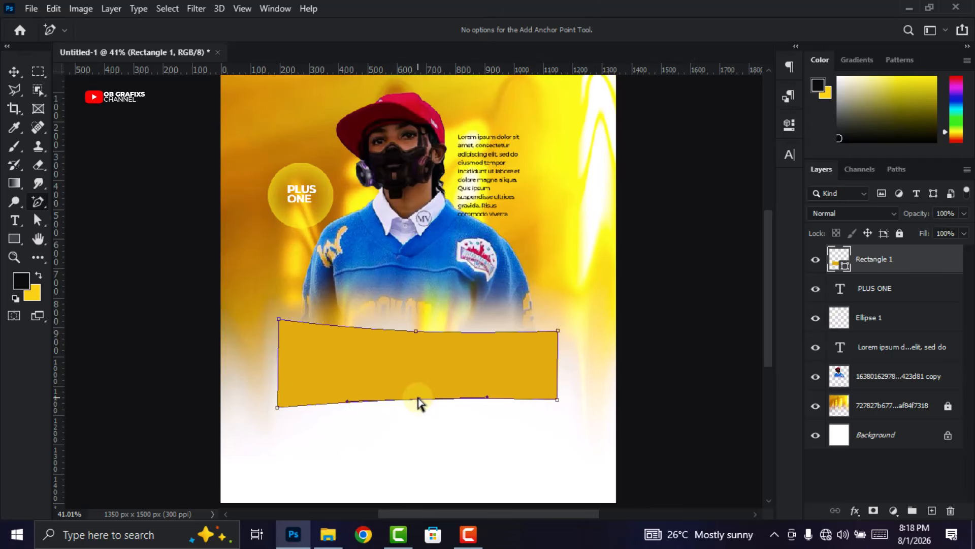
pyautogui.moveTo(415, 332); pyautogui.dragTo(415, 337)
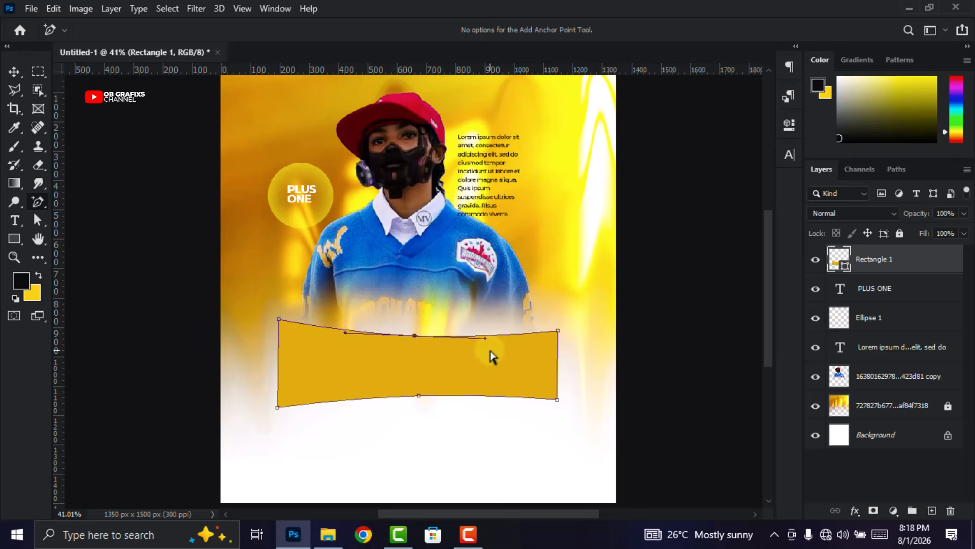
# Refine the golden banner by bringing its corners slightly inward and deepening the curves at the top and bottom midpoints, then deselect it.
pyautogui.moveTo(559, 333); pyautogui.dragTo(557, 335)
pyautogui.moveTo(557, 400); pyautogui.dragTo(557, 396)
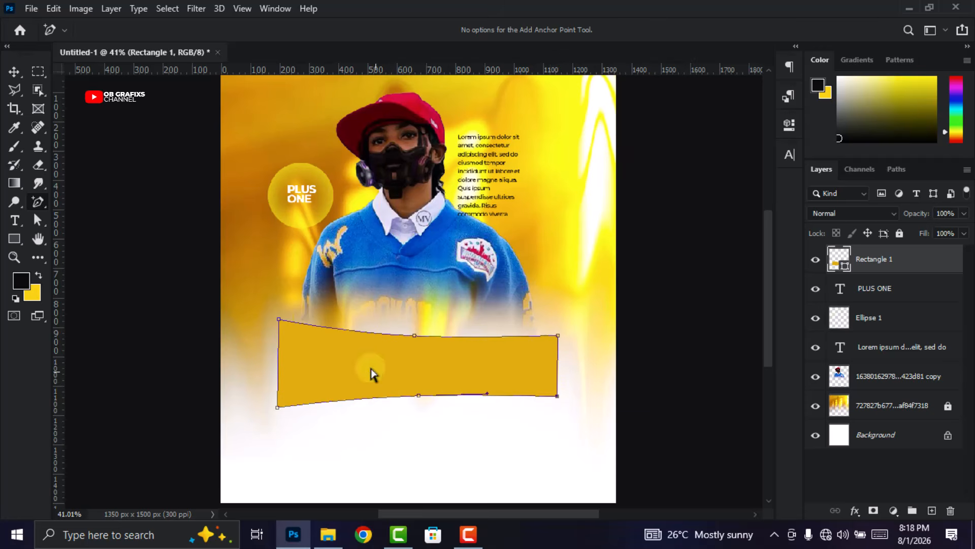
pyautogui.moveTo(278, 319); pyautogui.dragTo(277, 324)
pyautogui.moveTo(277, 407); pyautogui.dragTo(277, 404)
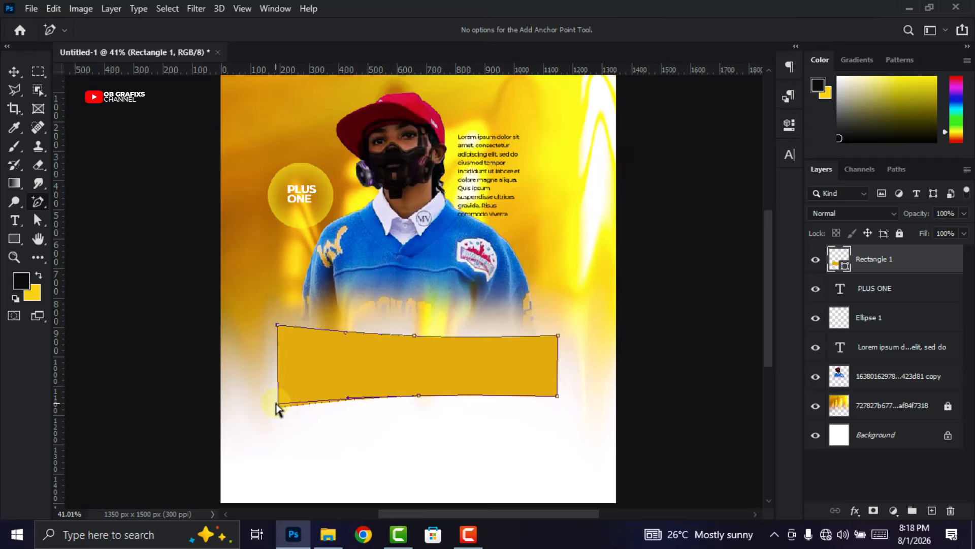
pyautogui.moveTo(415, 336); pyautogui.dragTo(415, 339)
pyautogui.click(418, 395)
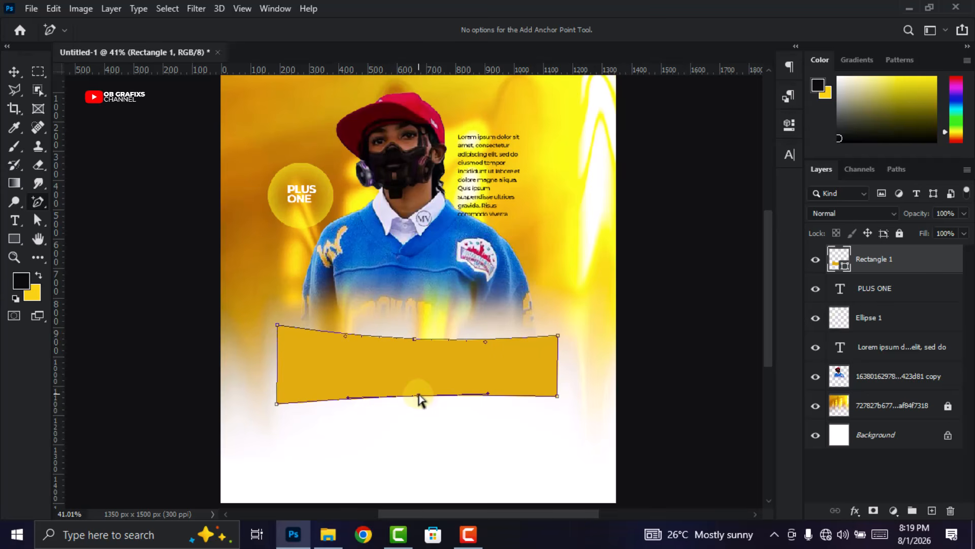
pyautogui.moveTo(418, 399); pyautogui.dragTo(416, 397)
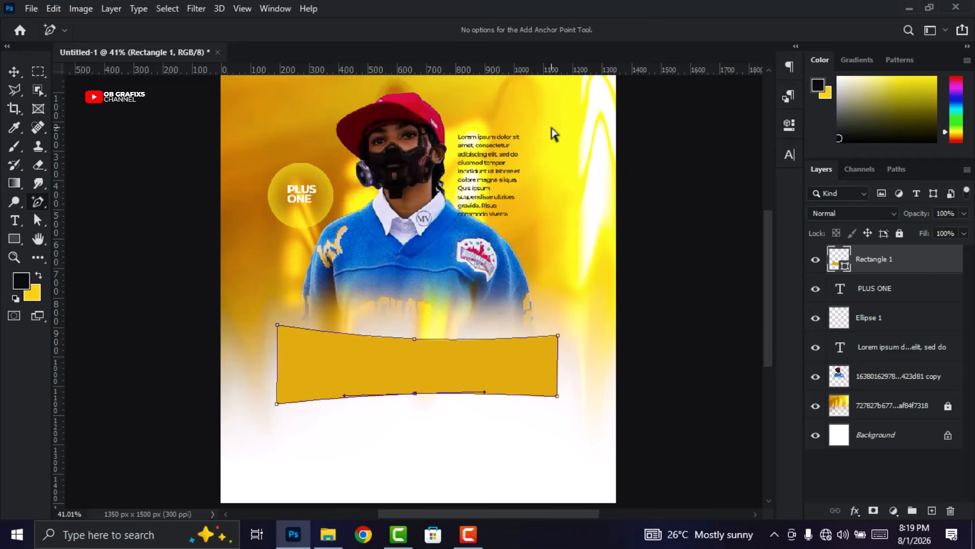
pyautogui.press('v')
pyautogui.keyDown('alt'); pyautogui.scroll(-2, 323, 364); pyautogui.keyUp('alt')
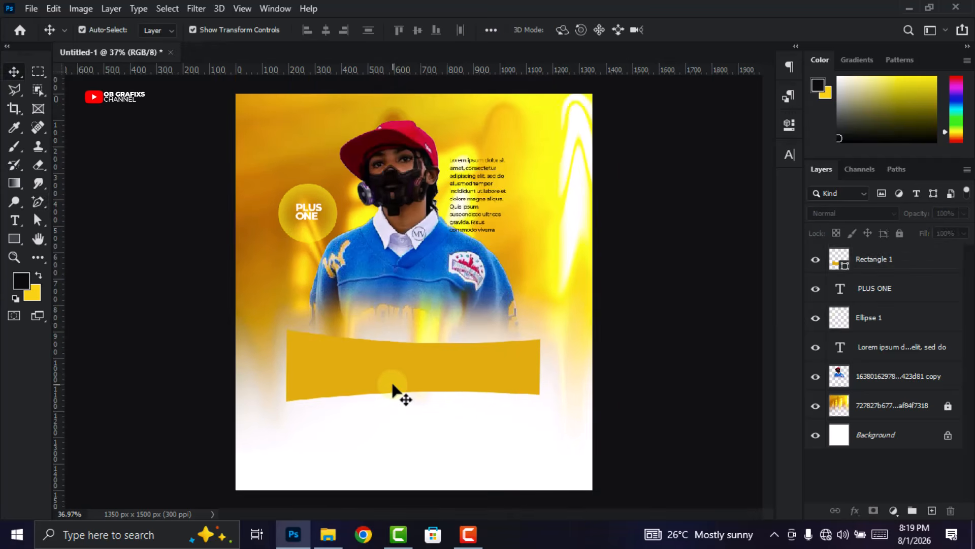
# Draw a black square of about 166 x 166 px over the left part of the golden banner.
pyautogui.click(14, 238)
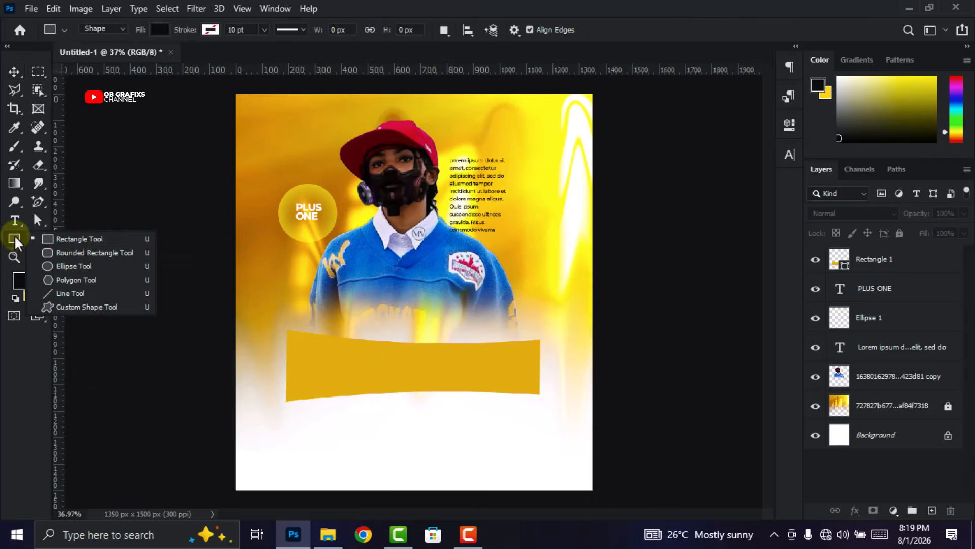
pyautogui.click(78, 237)
pyautogui.keyDown('alt'); pyautogui.scroll(2, 231, 347); pyautogui.keyUp('alt')
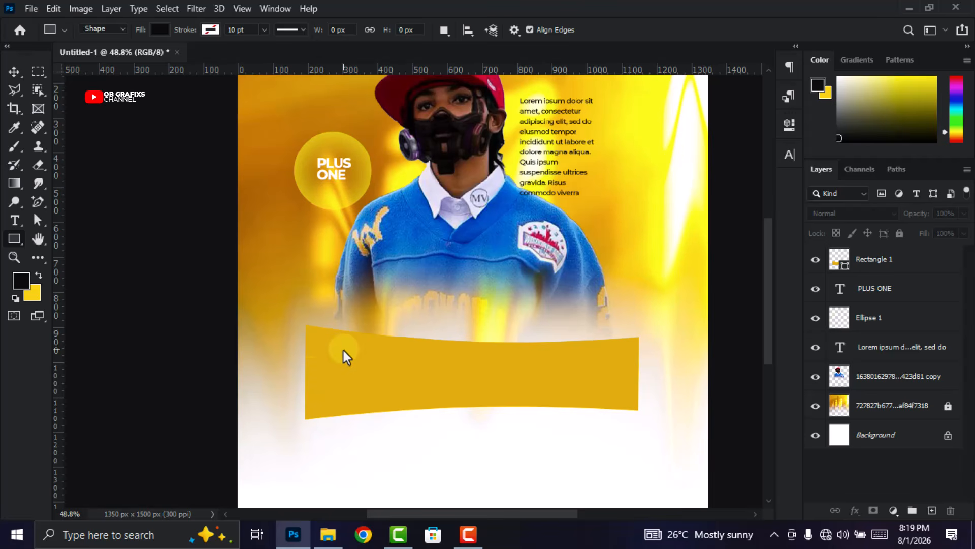
pyautogui.moveTo(336, 343); pyautogui.dragTo(400, 401)
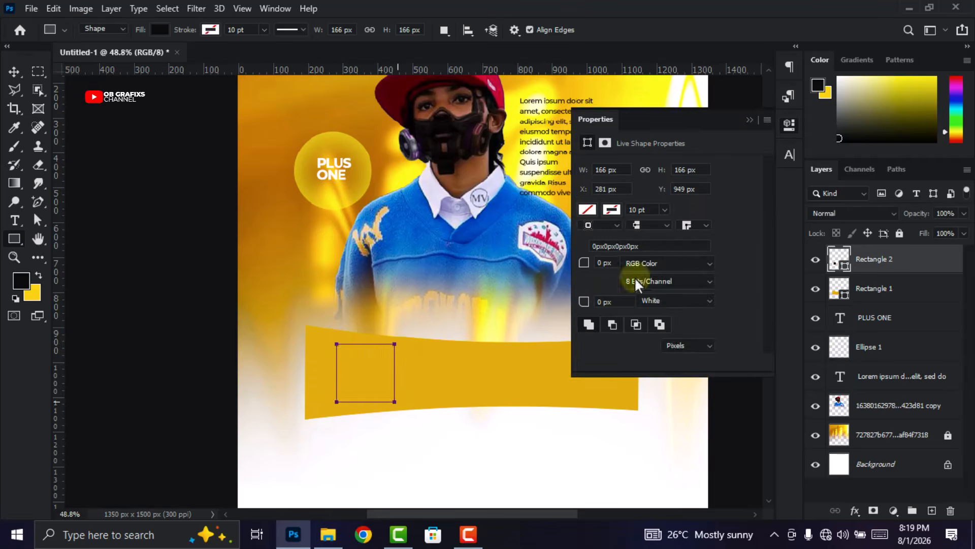
pyautogui.click(785, 136)
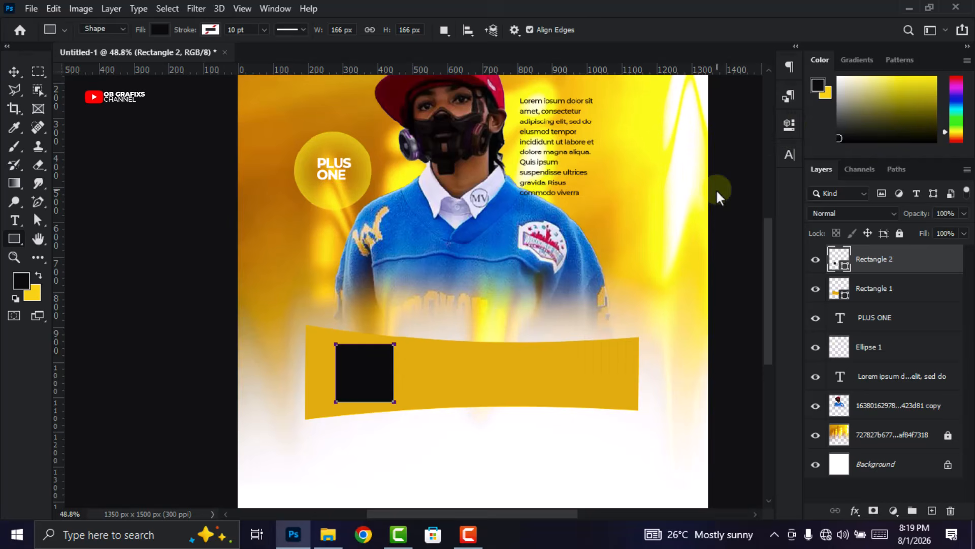
# Duplicate the black square, then duplicate the pair, and place the copies alongside to form a row of four evenly spaced squares.
pyautogui.click(15, 72)
pyautogui.keyDown('alt'); pyautogui.scroll(2, 363, 373); pyautogui.keyUp('alt')
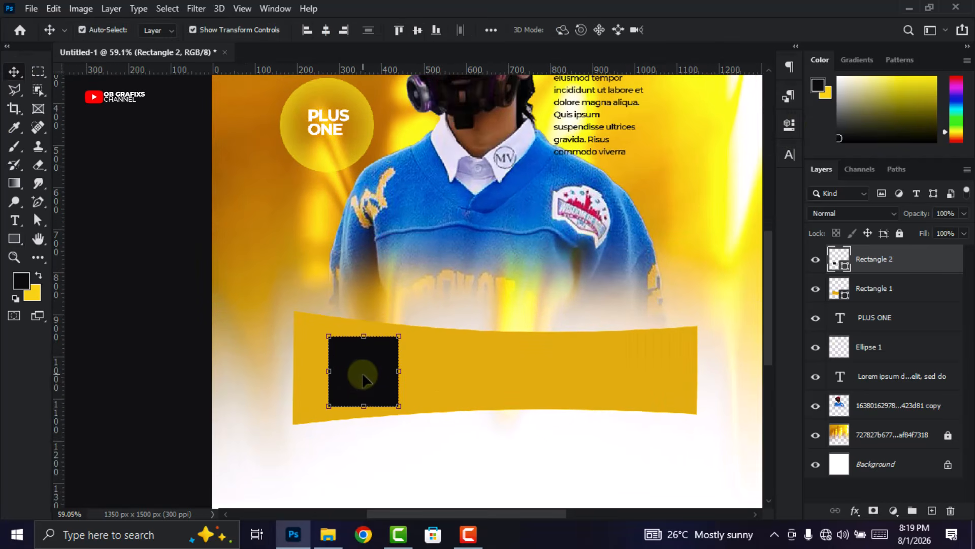
pyautogui.hotkey('ctrl', 'j')
pyautogui.moveTo(358, 368); pyautogui.dragTo(435, 369)
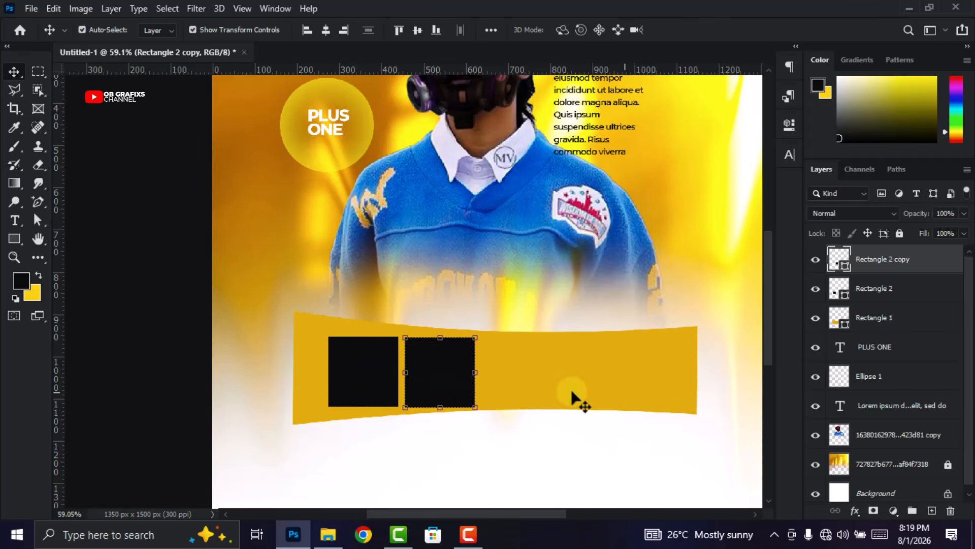
pyautogui.keyDown('shift'); pyautogui.click(907, 298); pyautogui.keyUp('shift')
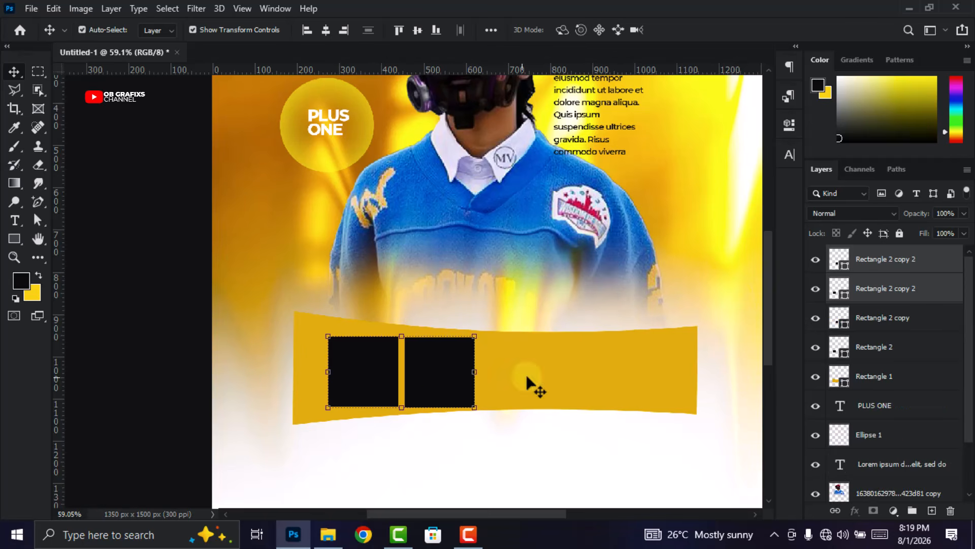
pyautogui.moveTo(435, 370); pyautogui.dragTo(590, 378)
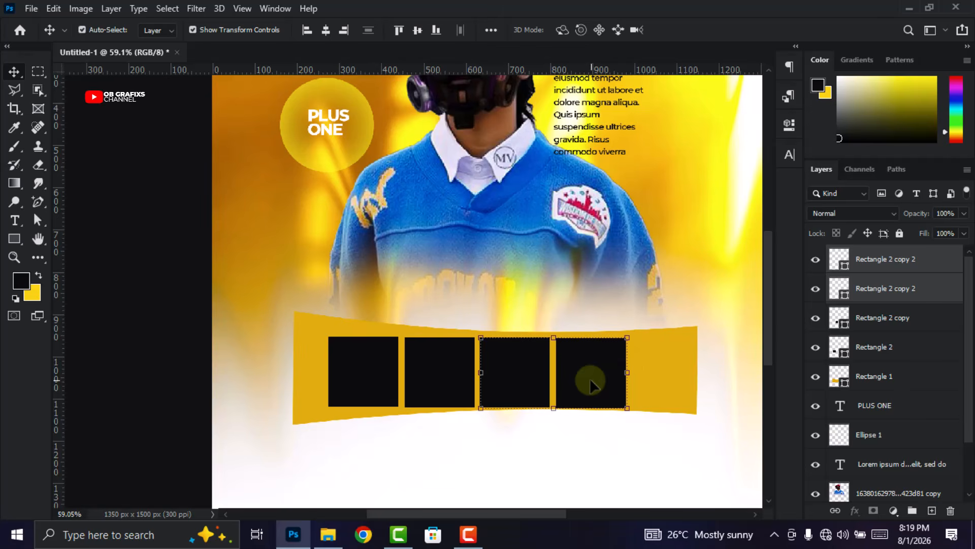
# Stretch the four black squares together to about 116% width and 94% height and centre them inside the golden banner.
pyautogui.click(889, 348)
pyautogui.keyDown('shift'); pyautogui.click(892, 269); pyautogui.keyUp('shift')
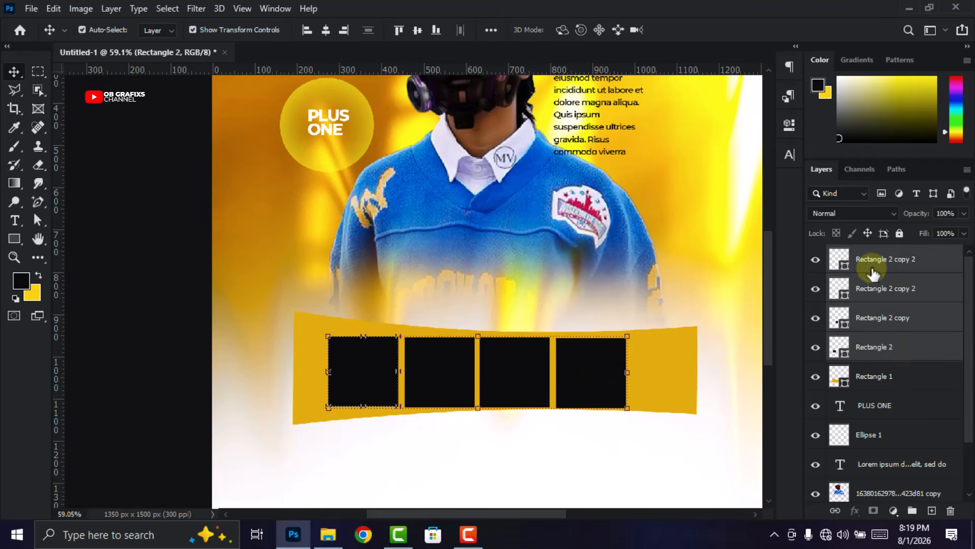
pyautogui.moveTo(630, 376); pyautogui.dragTo(675, 376)
pyautogui.moveTo(517, 410); pyautogui.dragTo(518, 405)
pyautogui.moveTo(543, 367); pyautogui.dragTo(539, 370)
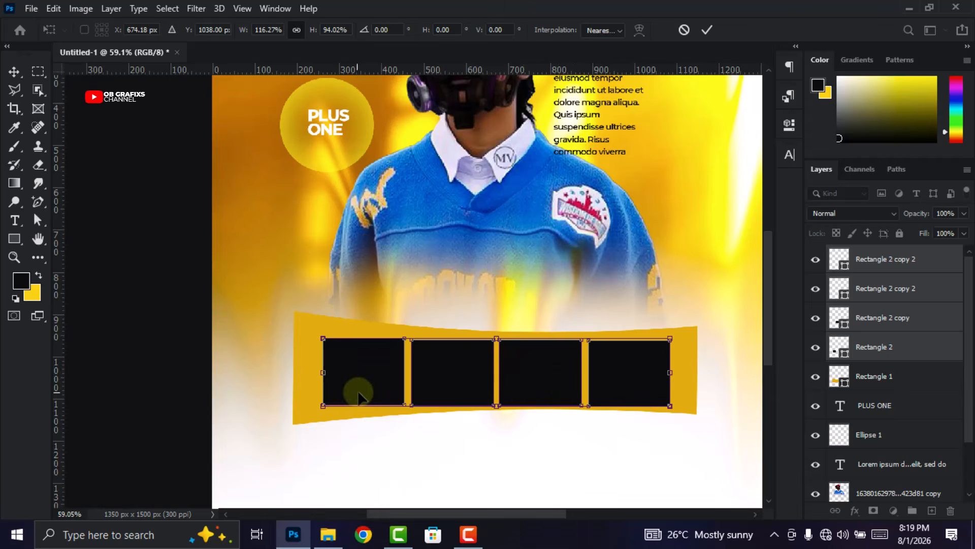
pyautogui.press('Return')
# Pull the first black frame's two left corners outward to follow the banner's flare, converting the live shape to a regular path.
pyautogui.scroll(1, 246, 351)
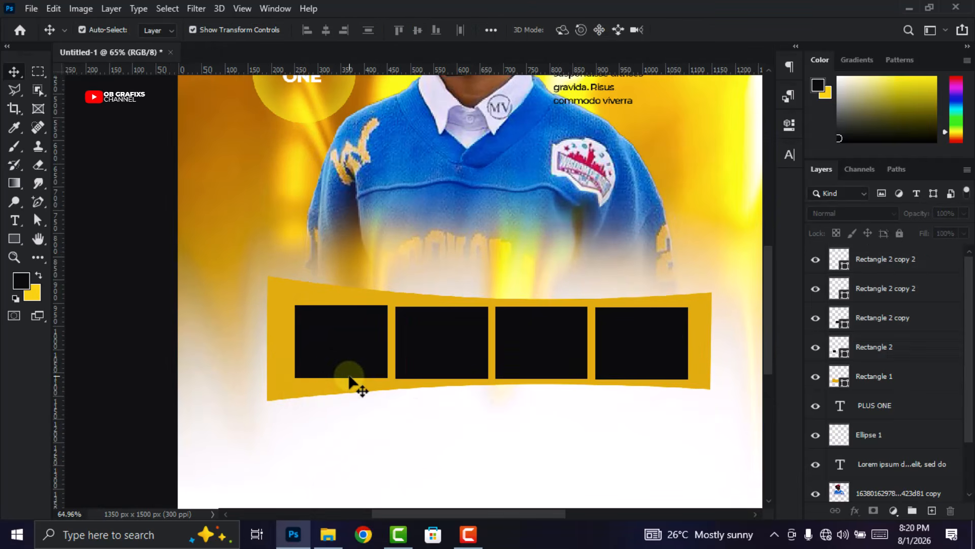
pyautogui.click(354, 343)
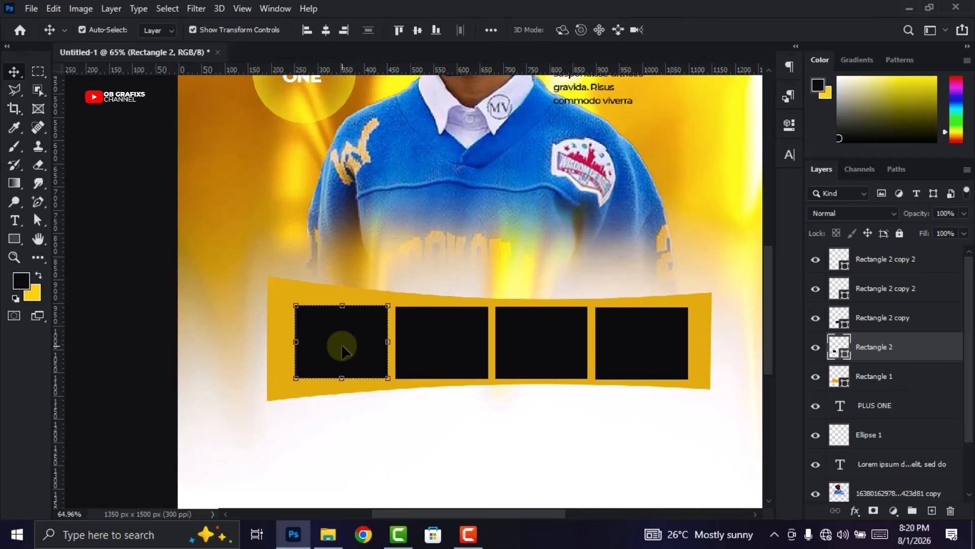
pyautogui.scroll(1, 342, 344)
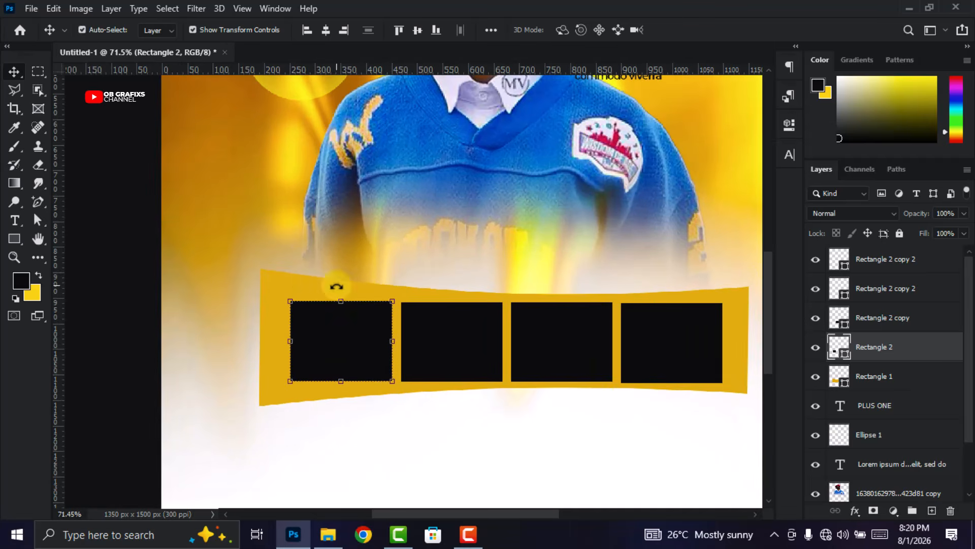
pyautogui.click(38, 204)
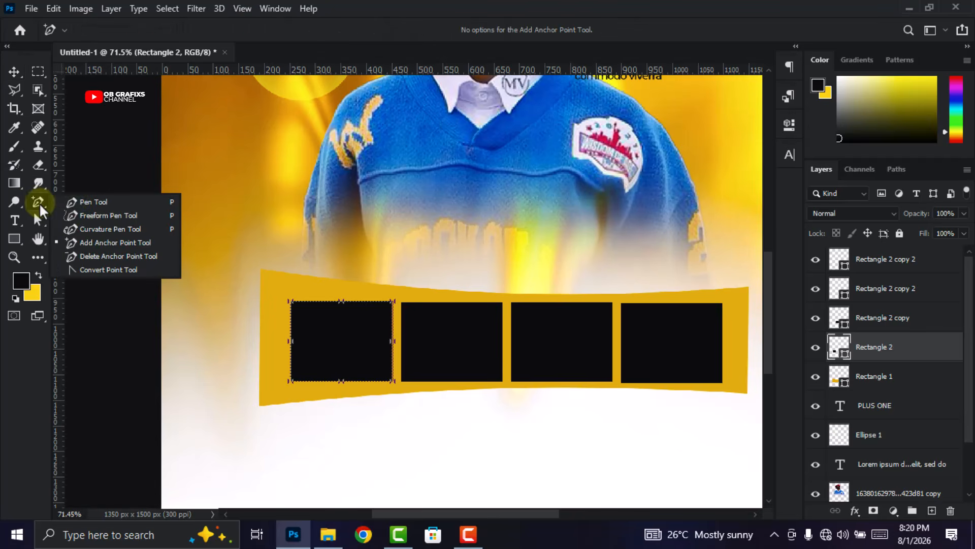
pyautogui.click(102, 246)
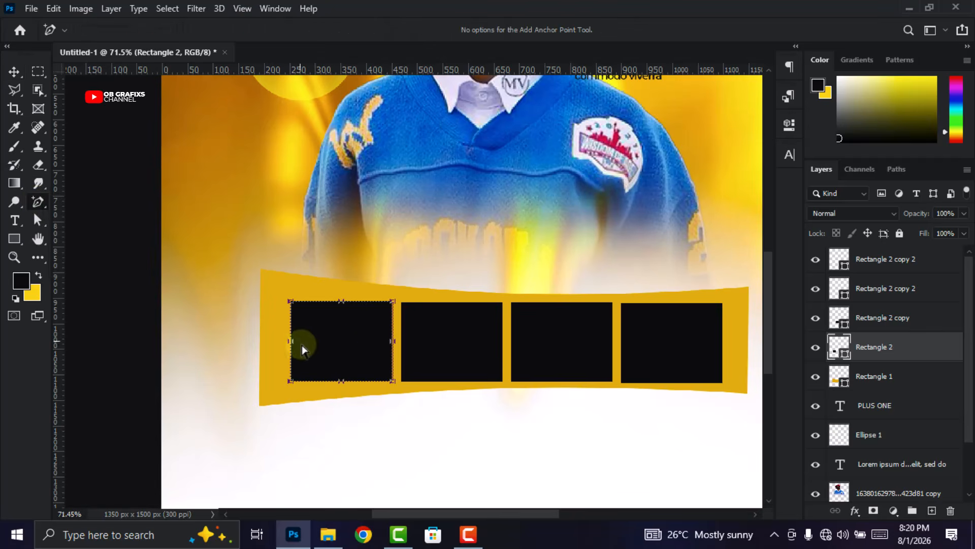
pyautogui.moveTo(289, 305); pyautogui.dragTo(288, 293)
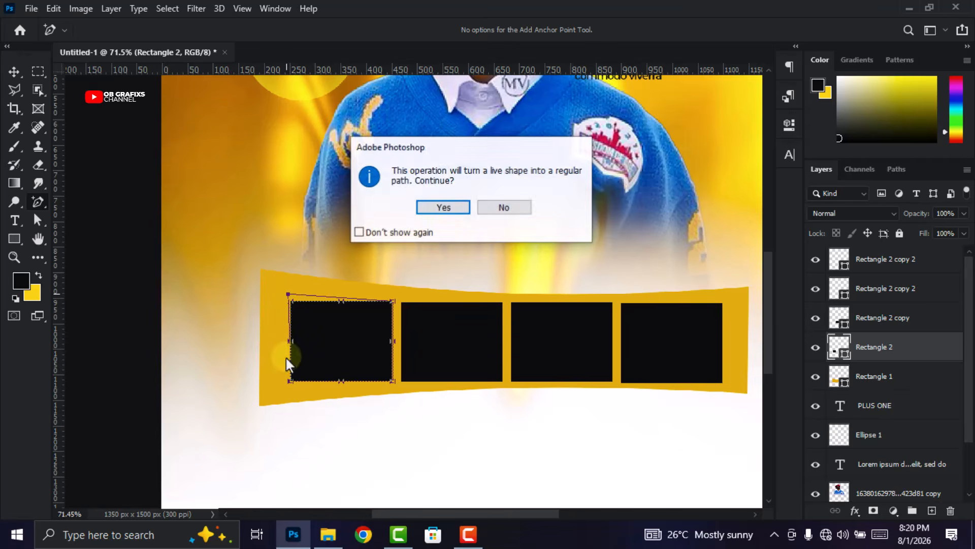
pyautogui.click(450, 218)
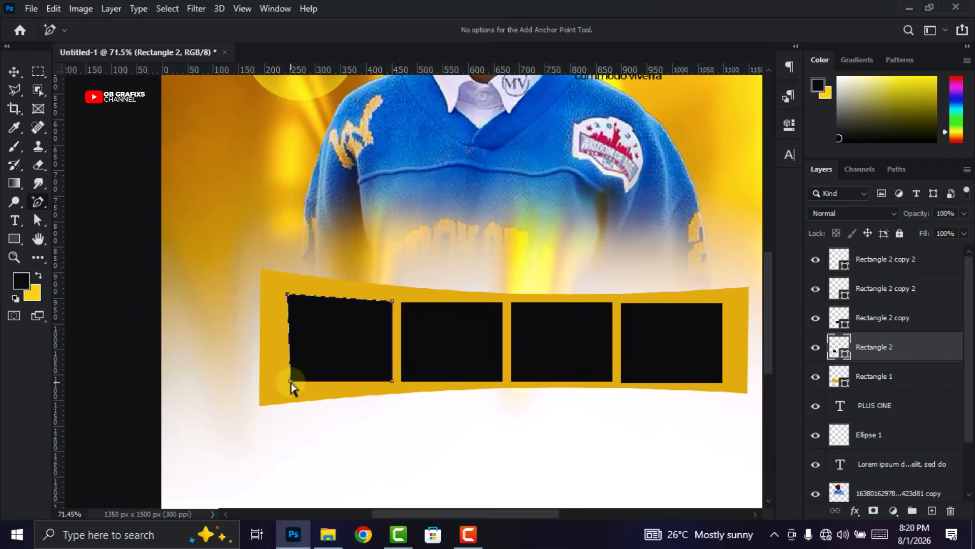
pyautogui.moveTo(290, 381); pyautogui.dragTo(289, 388)
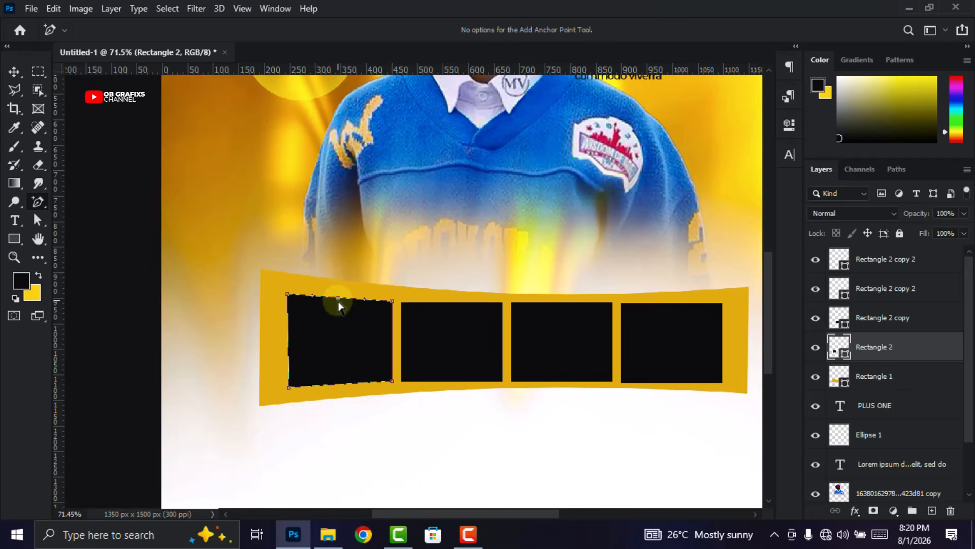
# Add midpoint anchors on the first frame's upper and lower edges and bend both edges slightly inward.
pyautogui.moveTo(338, 299); pyautogui.dragTo(338, 302)
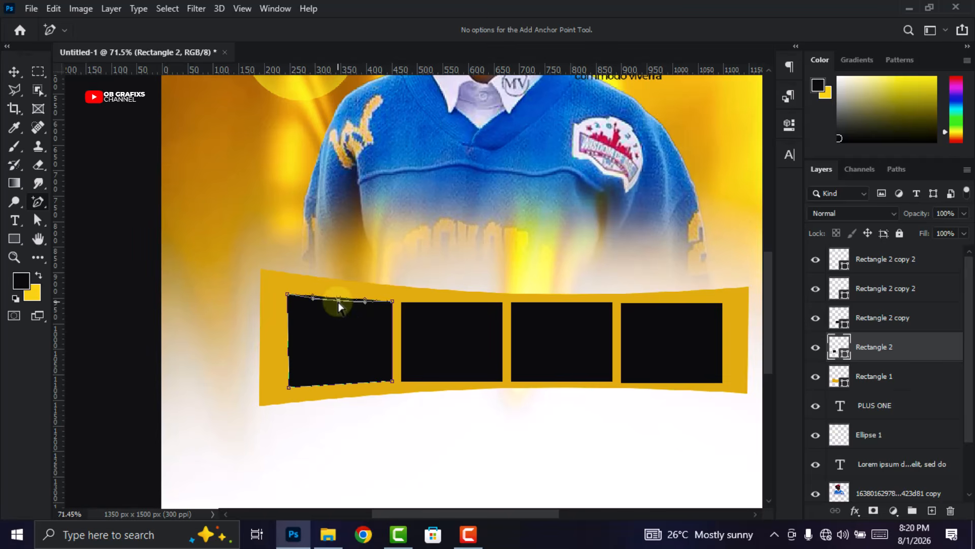
pyautogui.click(344, 385)
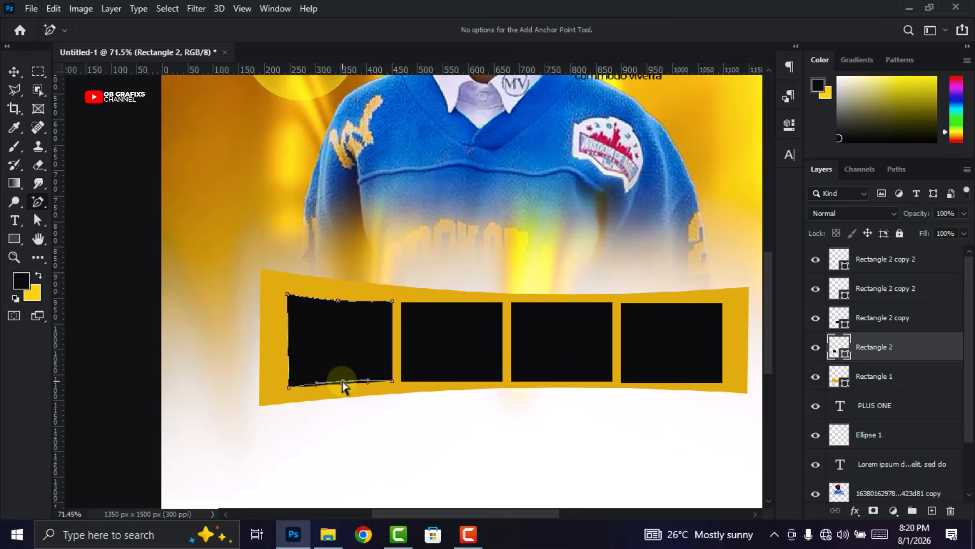
pyautogui.click(15, 72)
# Reshape the fourth black frame to match the banner by flaring its right corners outward and curving its upper and lower edges inward.
pyautogui.scroll(-3, 254, 379)
pyautogui.scroll(2, 530, 382)
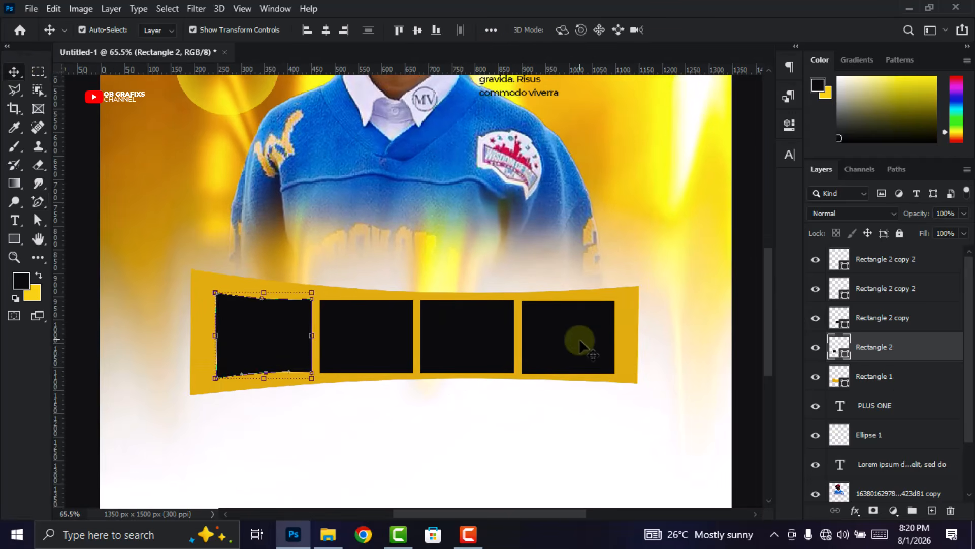
pyautogui.click(575, 328)
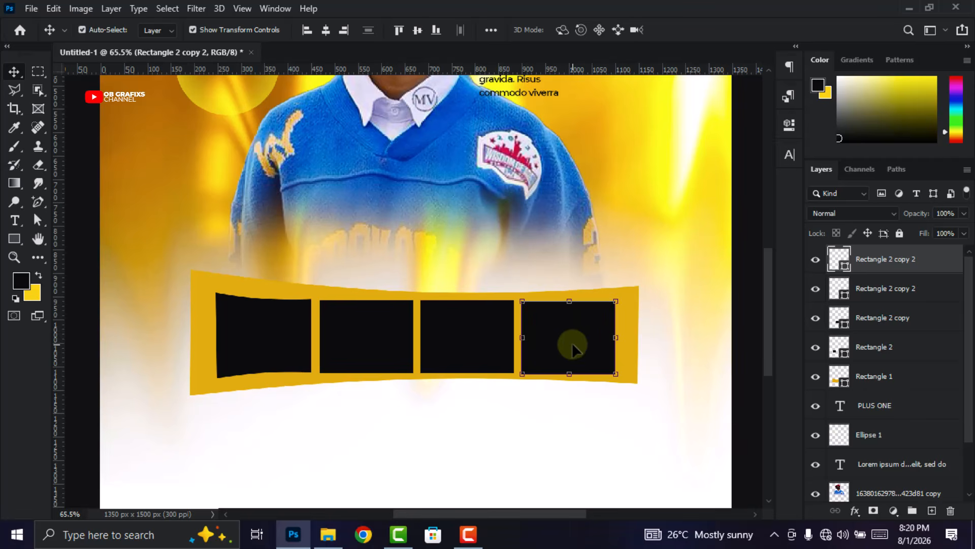
pyautogui.click(38, 202)
pyautogui.scroll(1, 616, 351)
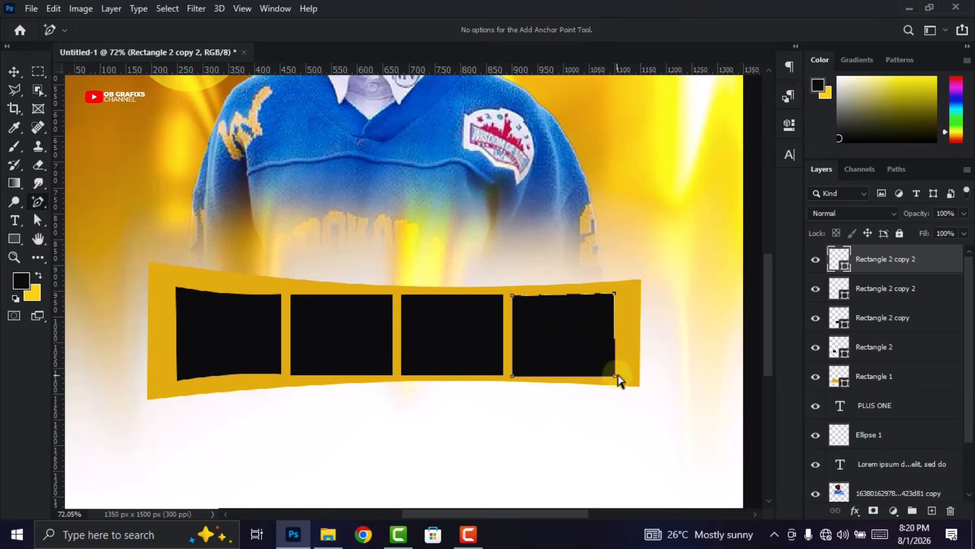
pyautogui.moveTo(615, 376); pyautogui.dragTo(616, 380)
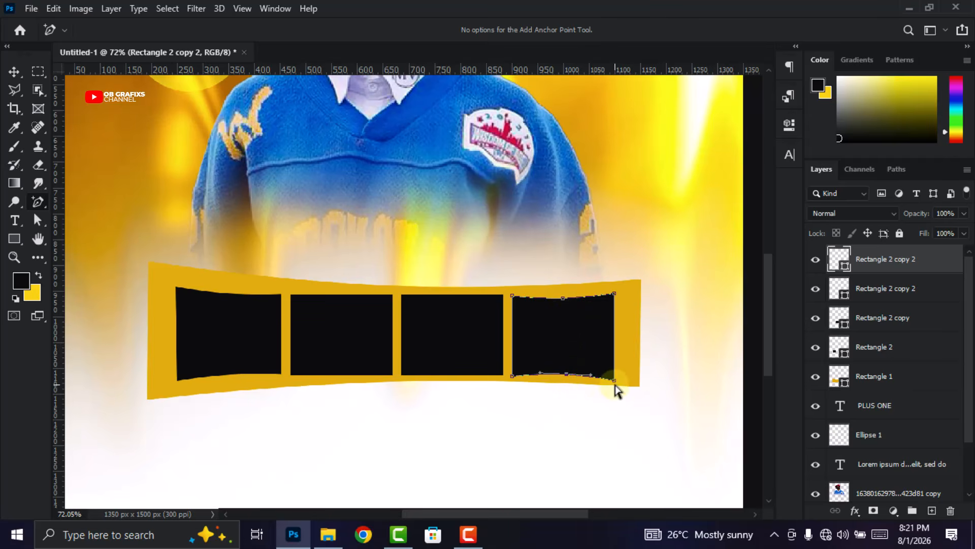
pyautogui.scroll(-2, 612, 389)
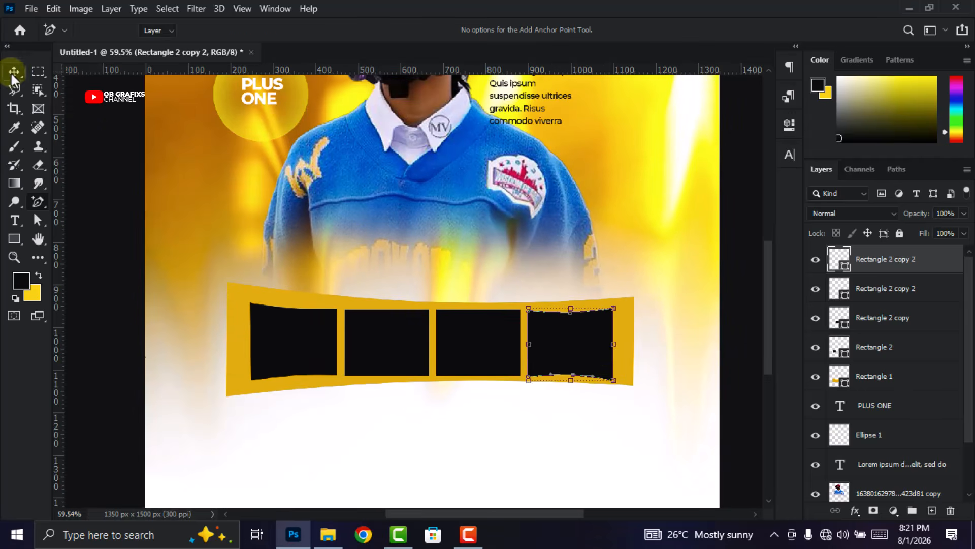
pyautogui.click(14, 72)
pyautogui.scroll(2, 276, 334)
pyautogui.click(281, 340)
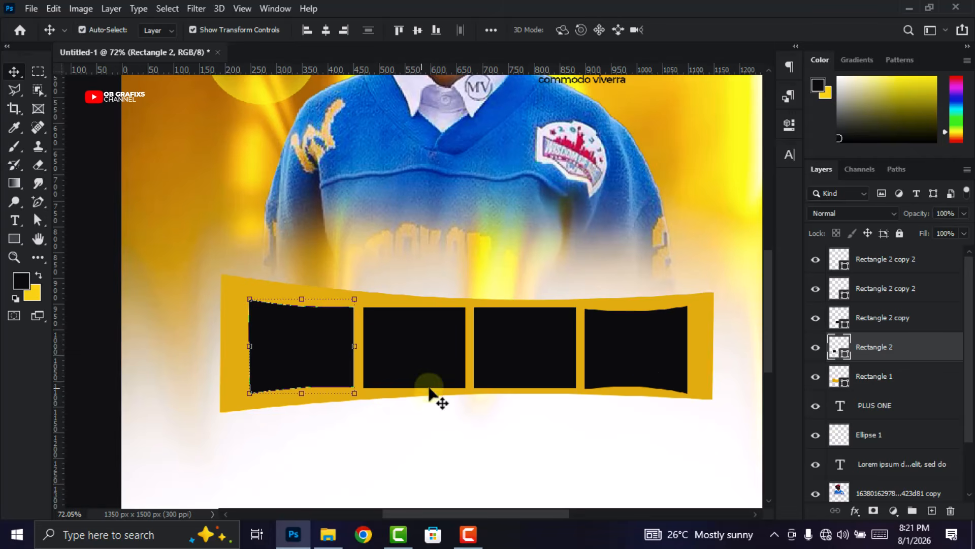
pyautogui.scroll(-8, 391, 360)
pyautogui.click(654, 379)
pyautogui.scroll(2, 653, 379)
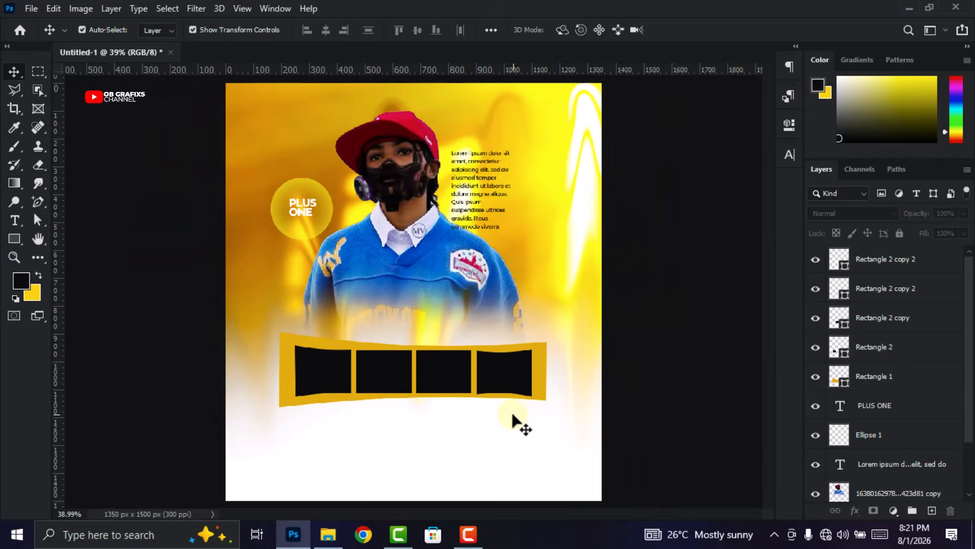
# Place the back-turned portrait fb64fec1eb146a785f3c1de857a6b69a from the for bday folder above the first frame's layer, scaled down over that frame.
pyautogui.click(325, 376)
pyautogui.scroll(1, 348, 438)
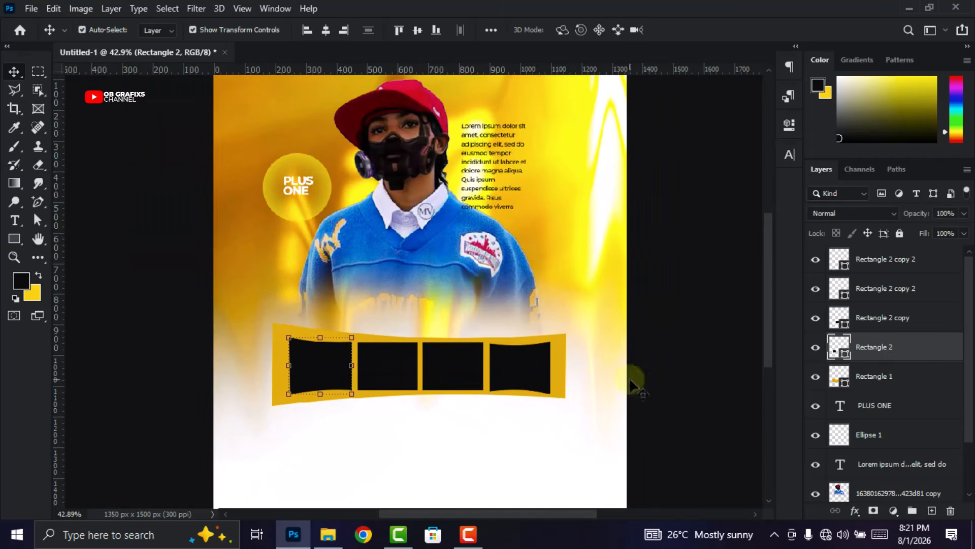
pyautogui.moveTo(768, 296); pyautogui.dragTo(769, 308)
pyautogui.scroll(3, 322, 344)
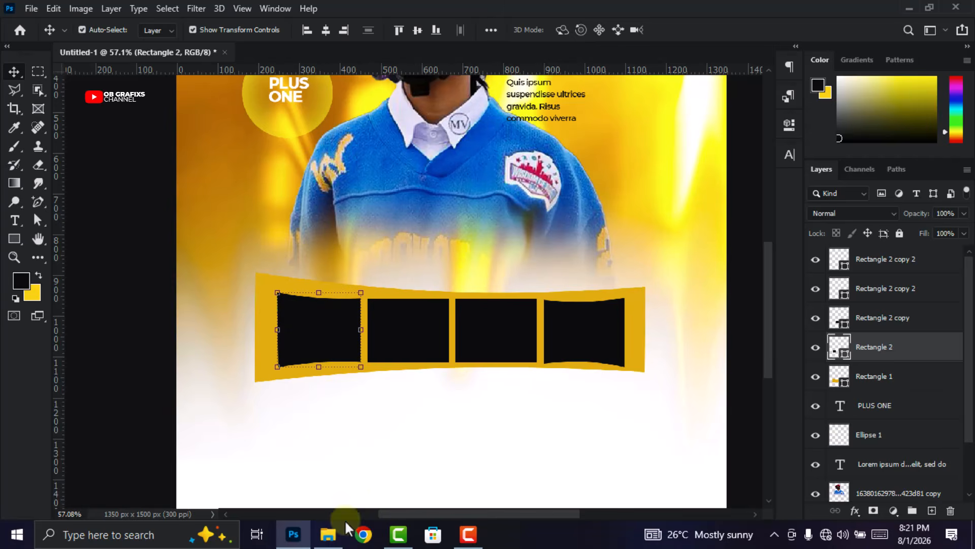
pyautogui.click(330, 536)
pyautogui.click(507, 345)
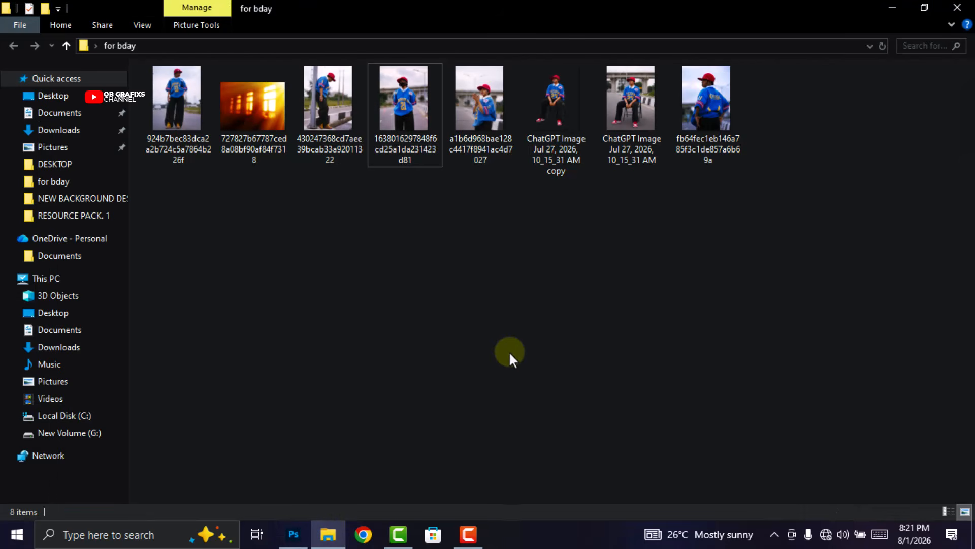
pyautogui.moveTo(709, 102); pyautogui.dragTo(337, 396)
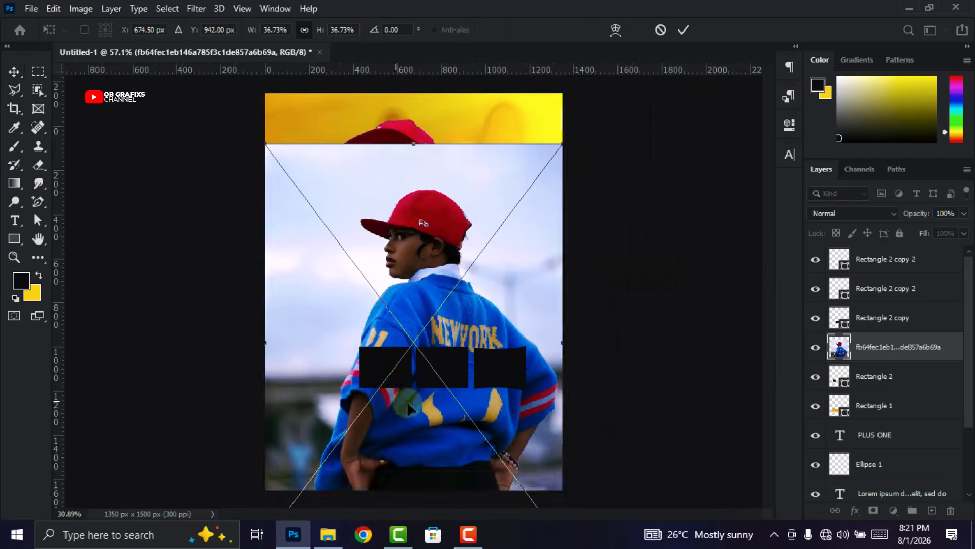
pyautogui.moveTo(534, 460); pyautogui.dragTo(385, 347)
pyautogui.moveTo(363, 247); pyautogui.dragTo(367, 388)
pyautogui.click(683, 30)
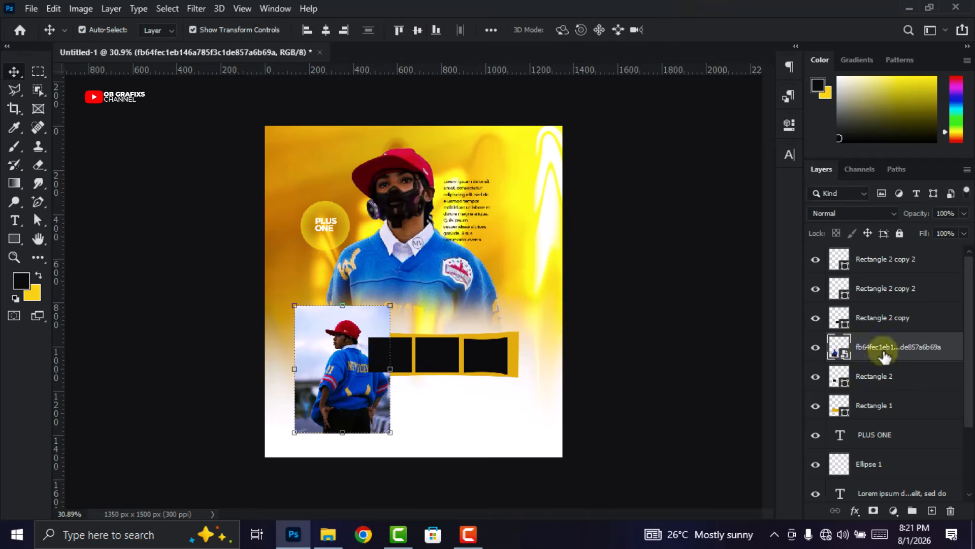
# Clip the portrait to the first frame, scale it to about 9.43% and position the head and shoulders inside the frame.
pyautogui.rightClick(882, 346)
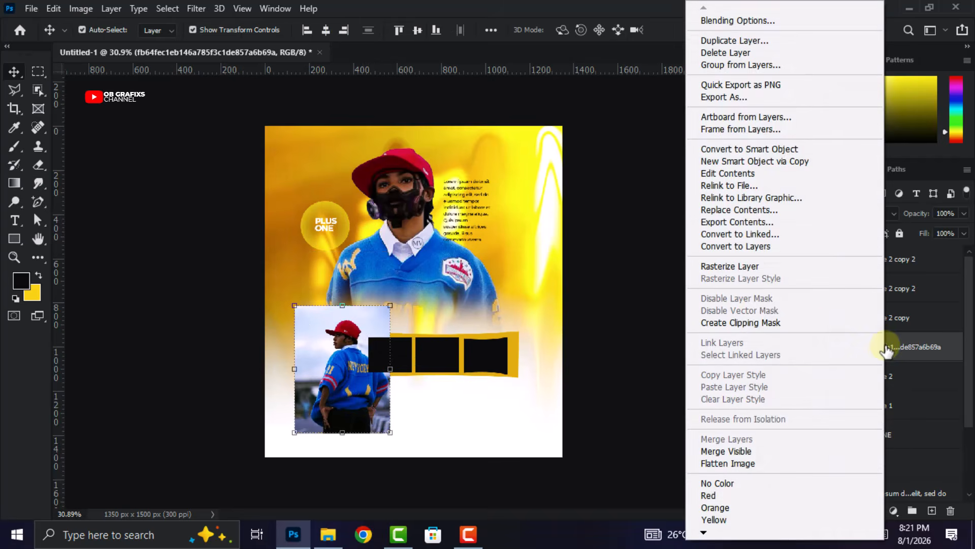
pyautogui.click(739, 323)
pyautogui.scroll(2, 343, 394)
pyautogui.moveTo(343, 370); pyautogui.dragTo(338, 390)
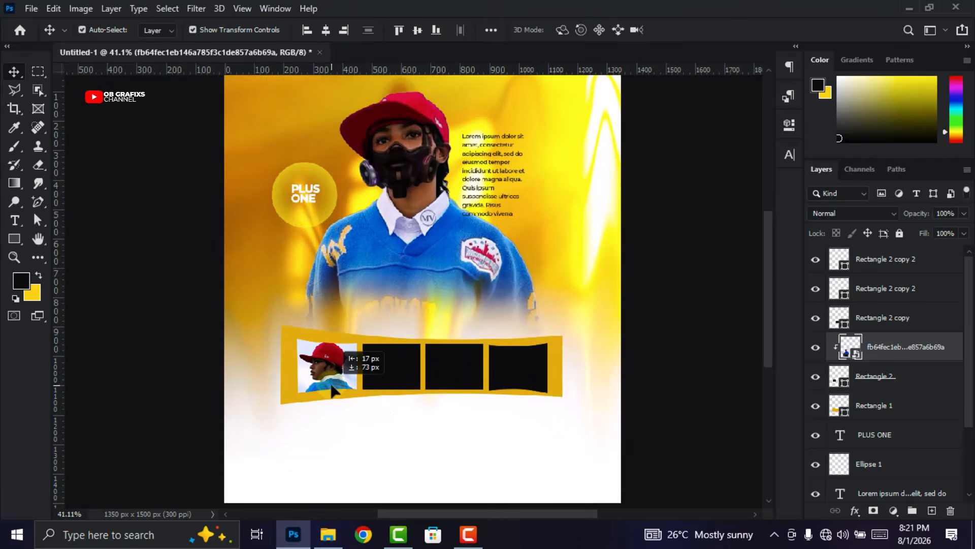
pyautogui.moveTo(387, 489); pyautogui.dragTo(360, 457)
pyautogui.moveTo(330, 378); pyautogui.dragTo(344, 382)
pyautogui.moveTo(374, 463); pyautogui.dragTo(358, 442)
pyautogui.moveTo(343, 383); pyautogui.dragTo(351, 386)
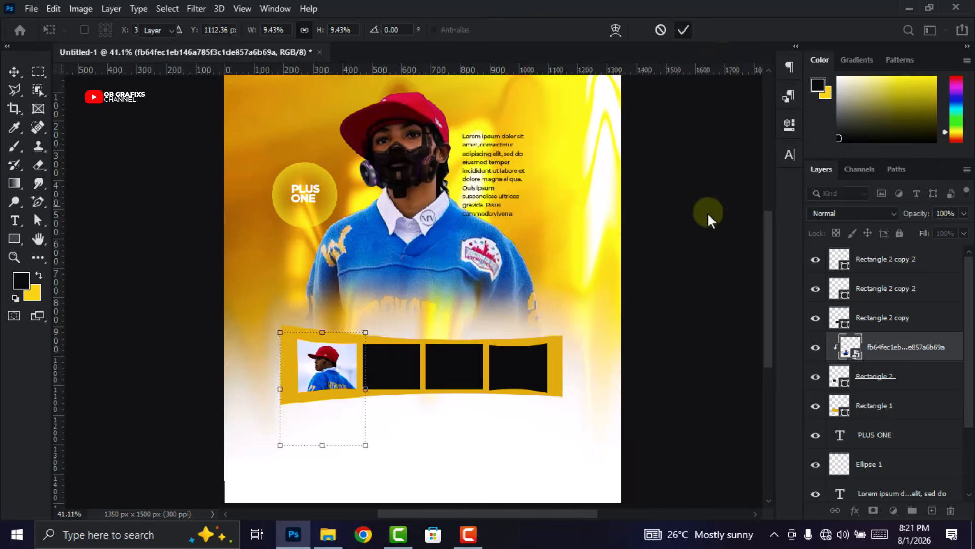
# Place the photo a1b6d968bae128c4417f8941ac4d7027 from the for bday folder above the second frame's layer, scaled down over that frame.
pyautogui.click(460, 377)
pyautogui.click(403, 367)
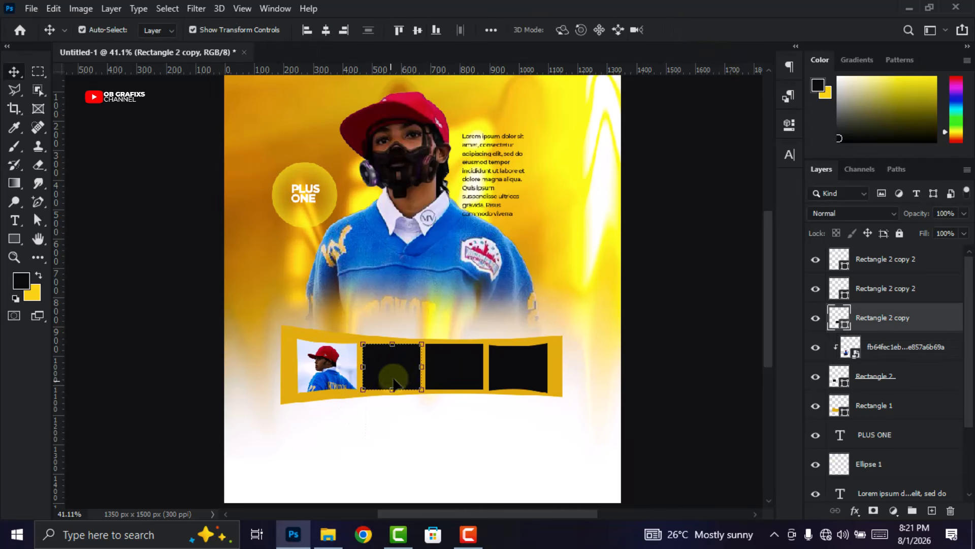
pyautogui.click(322, 538)
pyautogui.click(484, 118)
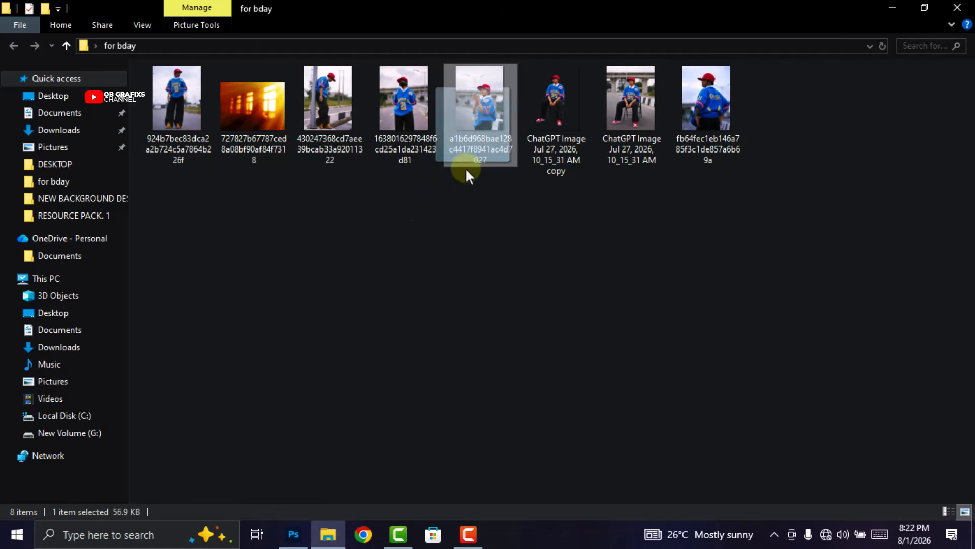
pyautogui.moveTo(300, 529); pyautogui.dragTo(364, 466)
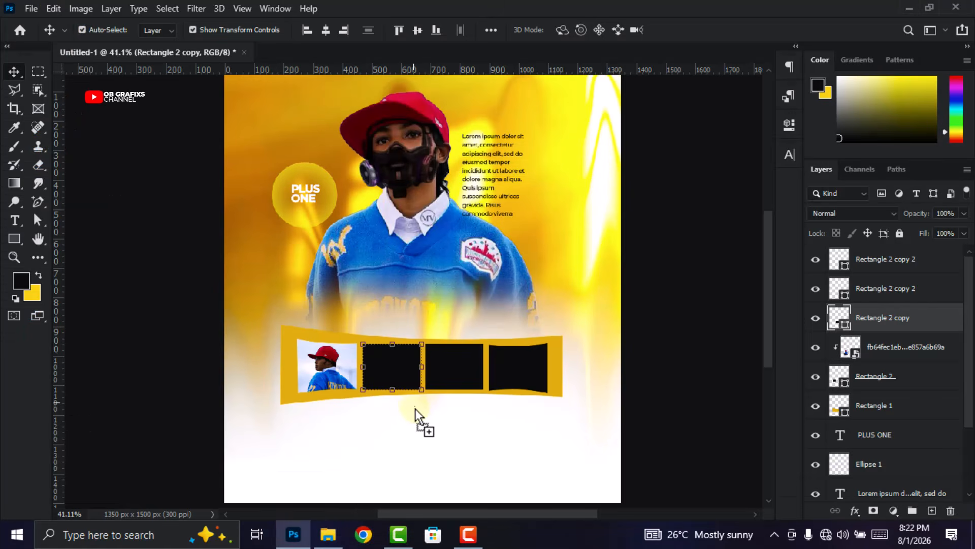
pyautogui.moveTo(414, 407); pyautogui.dragTo(434, 398)
pyautogui.moveTo(537, 465); pyautogui.dragTo(380, 249)
pyautogui.moveTo(348, 191); pyautogui.dragTo(407, 363)
pyautogui.click(684, 29)
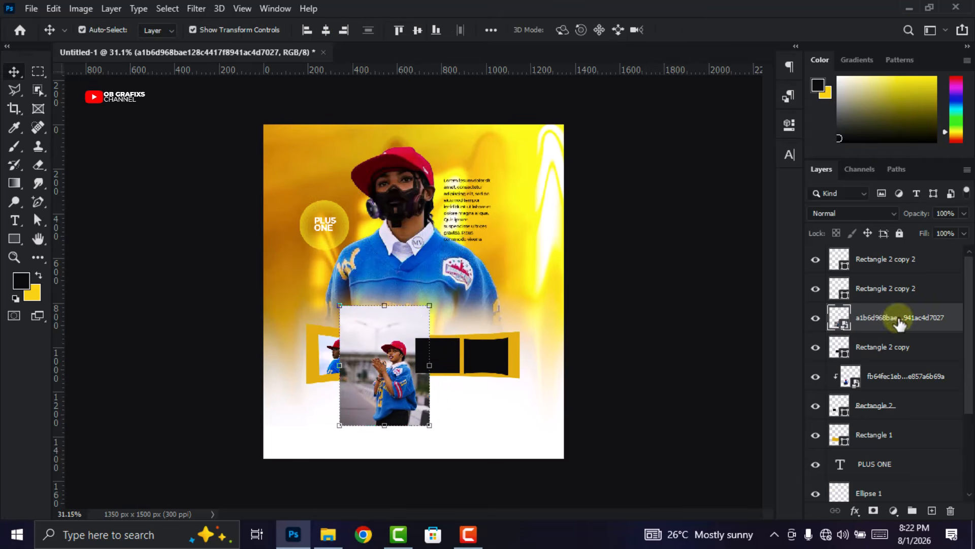
# Clip the photo to the second frame, scale it to about 12% and position the figure's upper body inside the frame.
pyautogui.rightClick(894, 318)
pyautogui.click(770, 323)
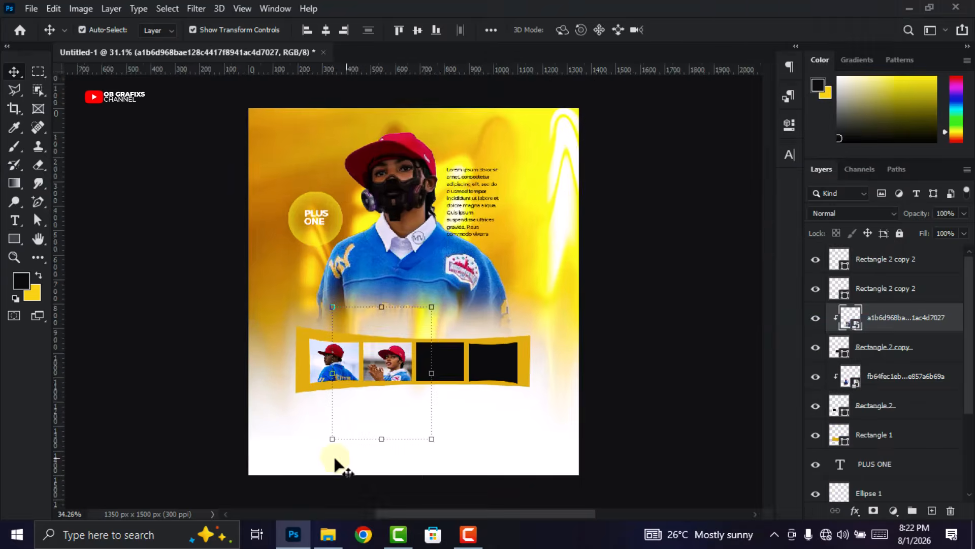
pyautogui.scroll(4, 337, 464)
pyautogui.moveTo(499, 434); pyautogui.dragTo(484, 415)
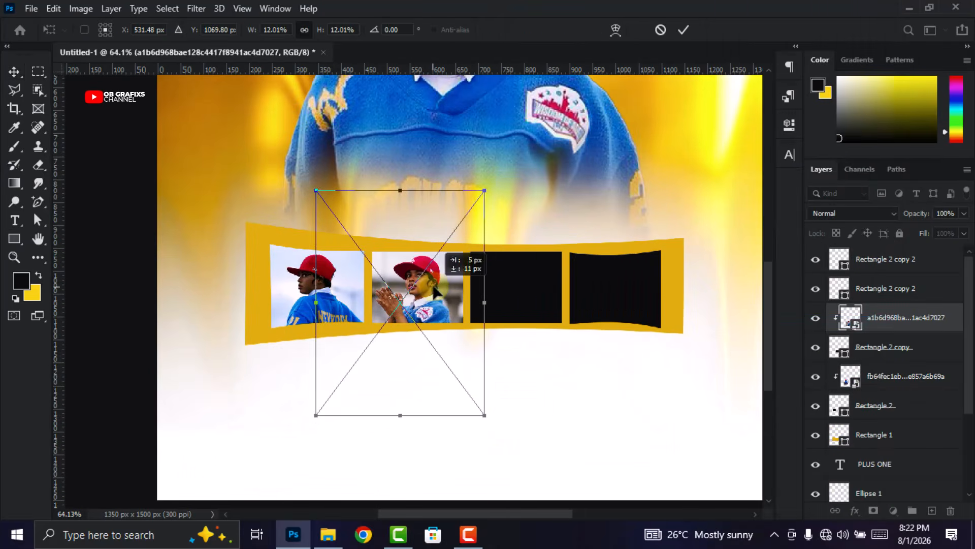
pyautogui.click(684, 29)
pyautogui.scroll(-3, 523, 366)
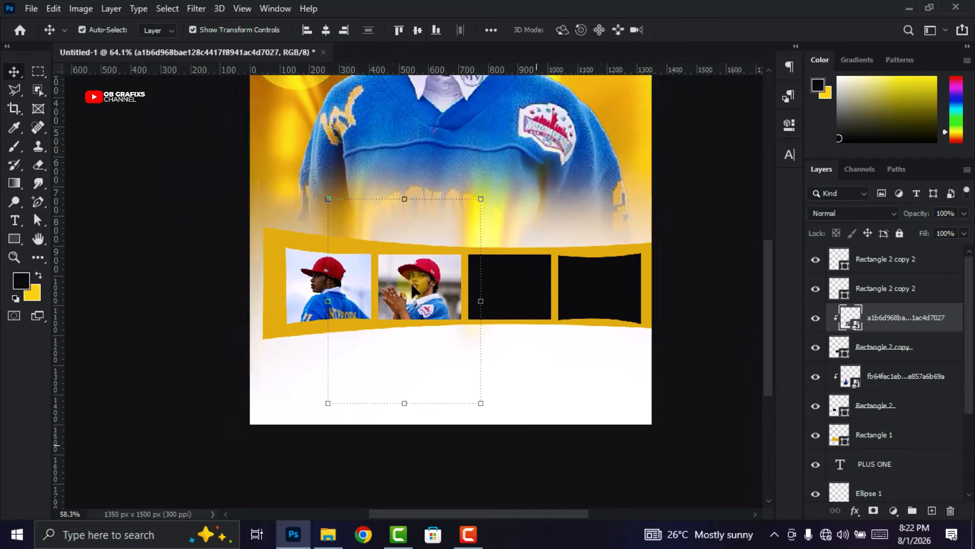
pyautogui.scroll(2, 625, 320)
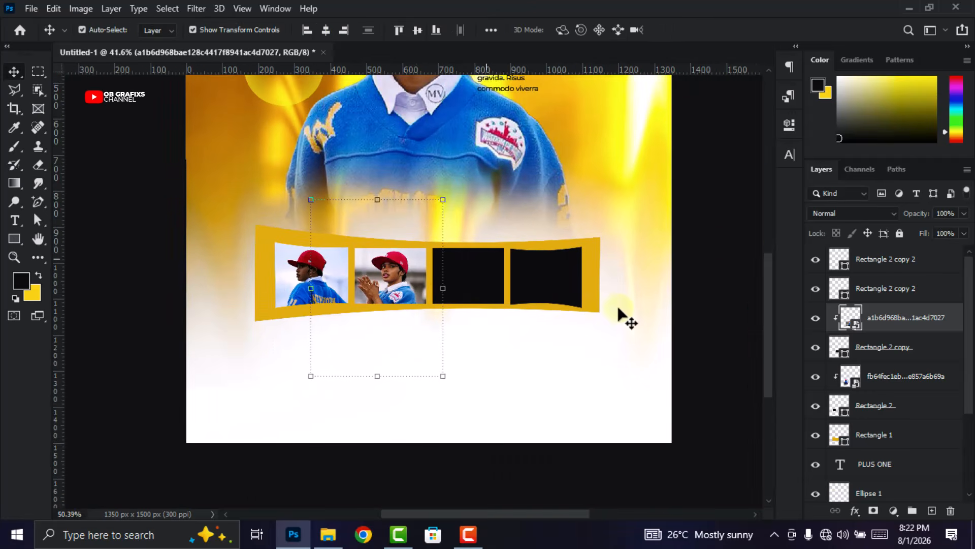
# Place the photo 430247368cd7aee39bcab33a92011322 from the for bday folder over the third banner frame and clip it to that frame.
pyautogui.click(484, 272)
pyautogui.click(327, 535)
pyautogui.moveTo(320, 104); pyautogui.dragTo(443, 429)
pyautogui.press('Return')
pyautogui.rightClick(890, 288)
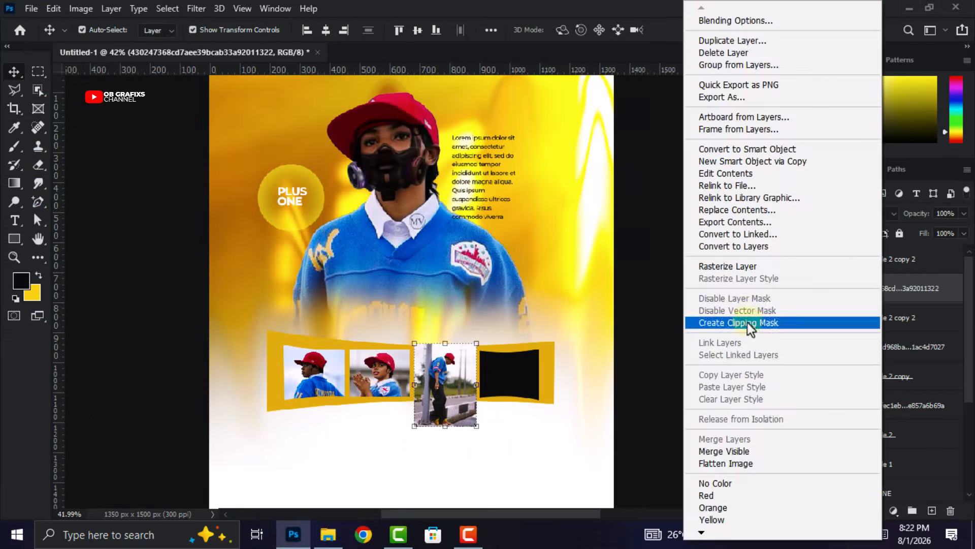
pyautogui.click(748, 322)
# Place the photo 924b7bec83dca2a2b724c5a7864b226f over the fourth banner frame and clip it to that frame.
pyautogui.click(328, 534)
pyautogui.moveTo(187, 112); pyautogui.dragTo(469, 349)
pyautogui.press('Return')
pyautogui.rightClick(905, 259)
pyautogui.click(801, 325)
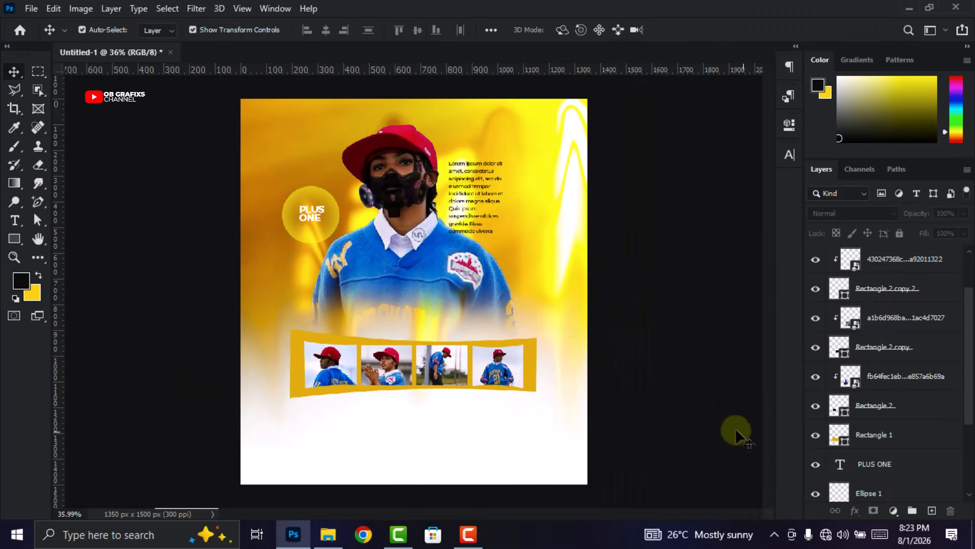
# Group all banner layers, from Rectangle 1 up to the fourth frame's clipped photo.
pyautogui.scroll(2, 862, 443)
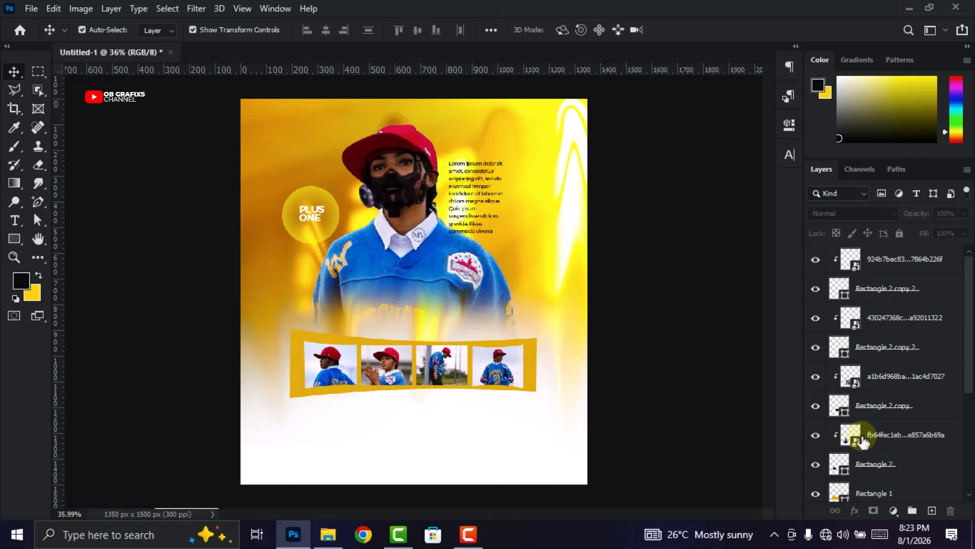
pyautogui.scroll(-1, 863, 442)
pyautogui.click(875, 466)
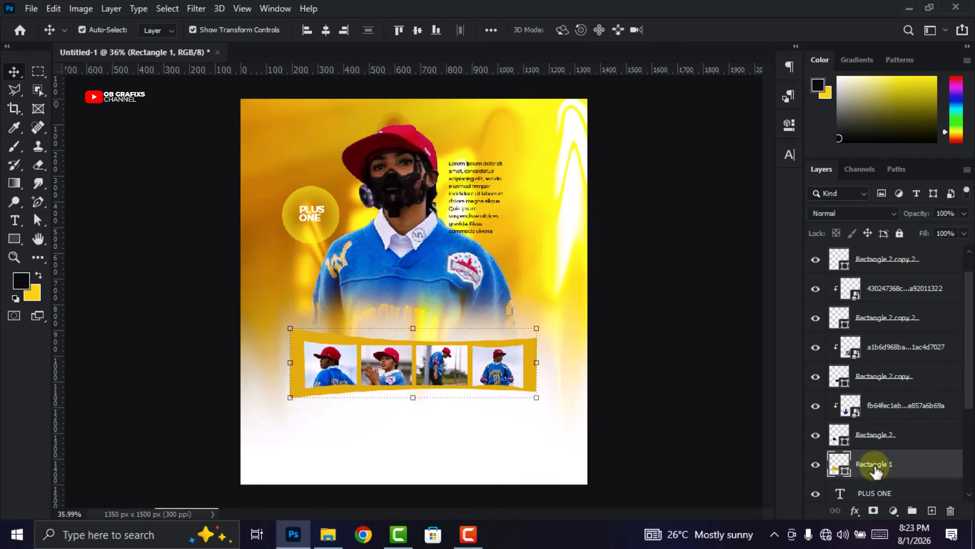
pyautogui.scroll(1, 875, 471)
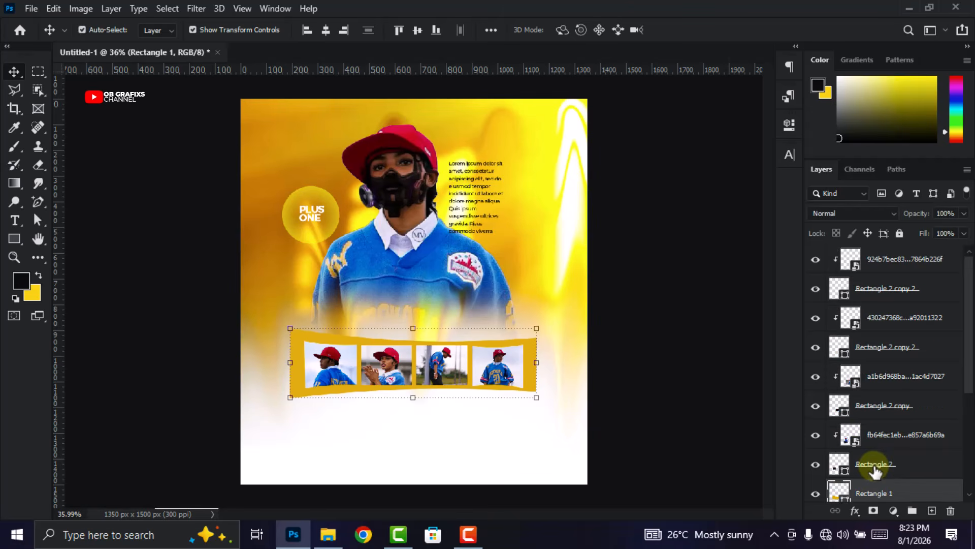
pyautogui.keyDown('shift'); pyautogui.click(910, 261); pyautogui.keyUp('shift')
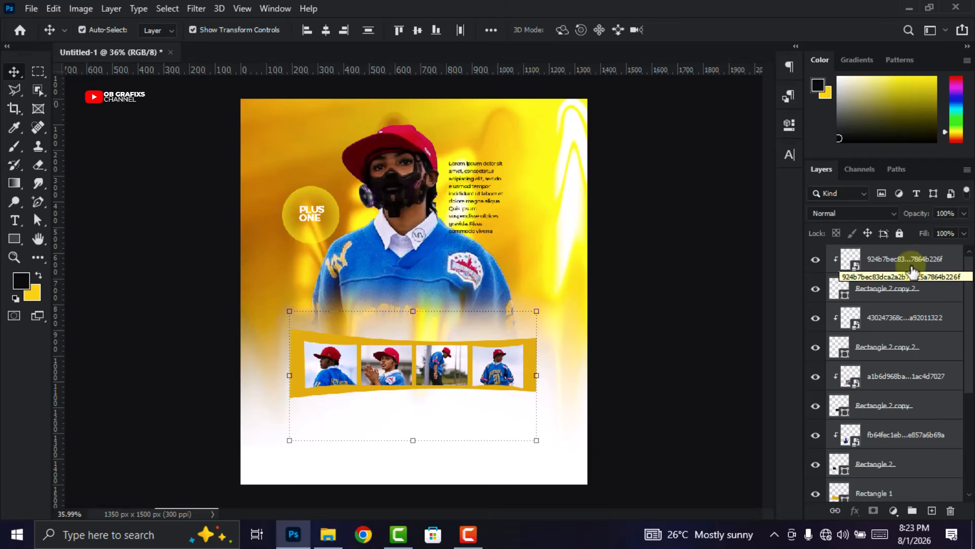
pyautogui.moveTo(922, 410); pyautogui.dragTo(916, 510)
# Rotate the banner group to -5.96°, scale it to 104.21% and move it up over the lower part of the faded figure.
pyautogui.moveTo(542, 455); pyautogui.dragTo(542, 435)
pyautogui.moveTo(536, 356); pyautogui.dragTo(511, 351)
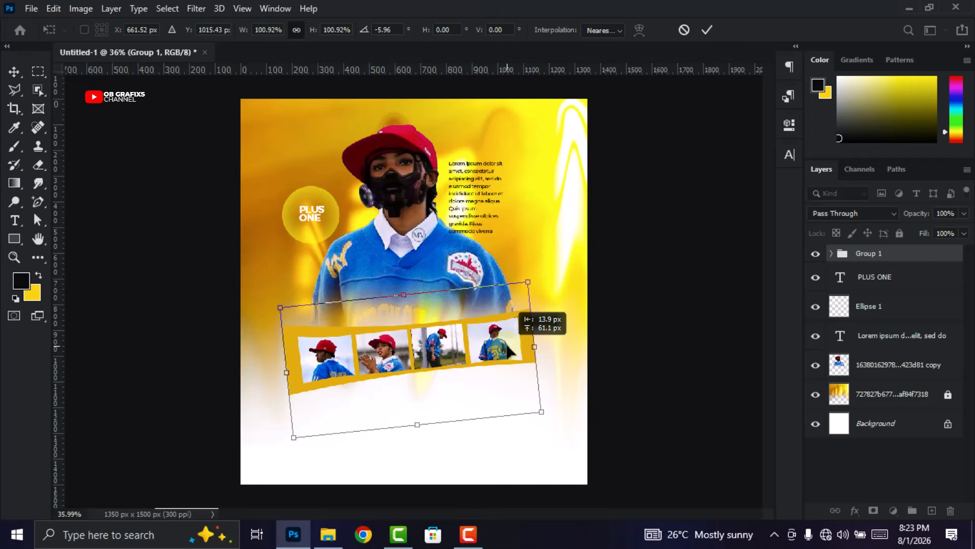
pyautogui.moveTo(507, 346); pyautogui.dragTo(518, 326)
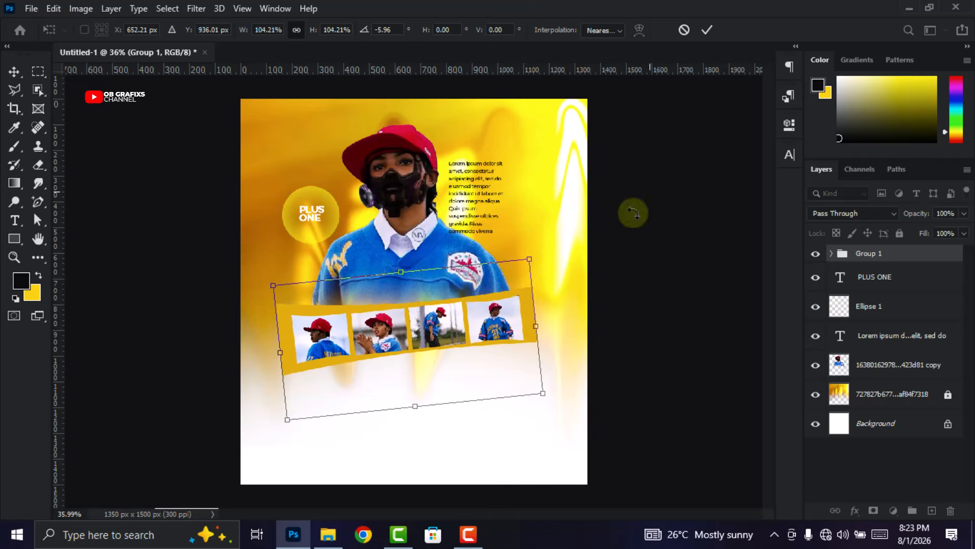
pyautogui.click(706, 31)
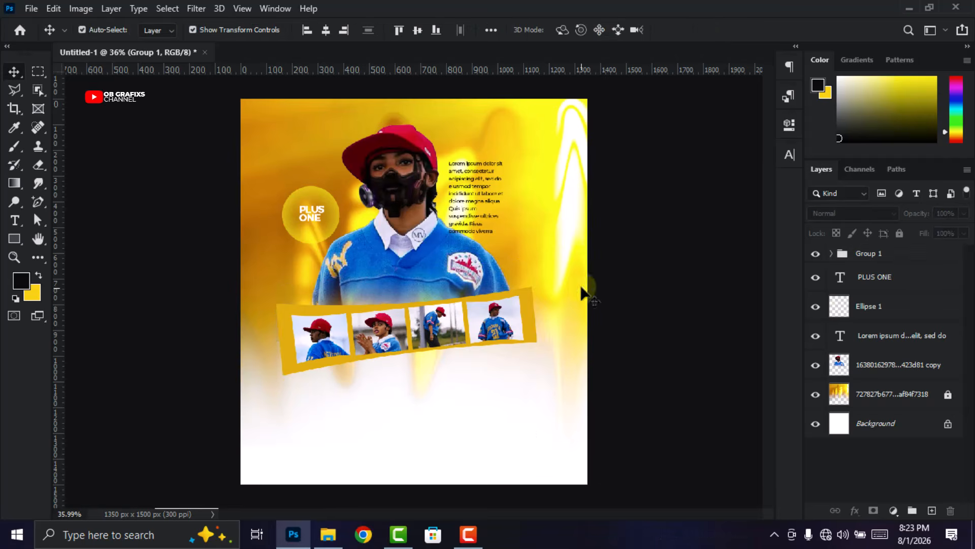
# Place the seated cutout ChatGPT Image Jul 27, 2026, 10_15_31 AM copy, scale it to 17.23% and position it over the banner's right half.
pyautogui.hotkey('ctrl', '-')
pyautogui.click(419, 403)
pyautogui.click(329, 536)
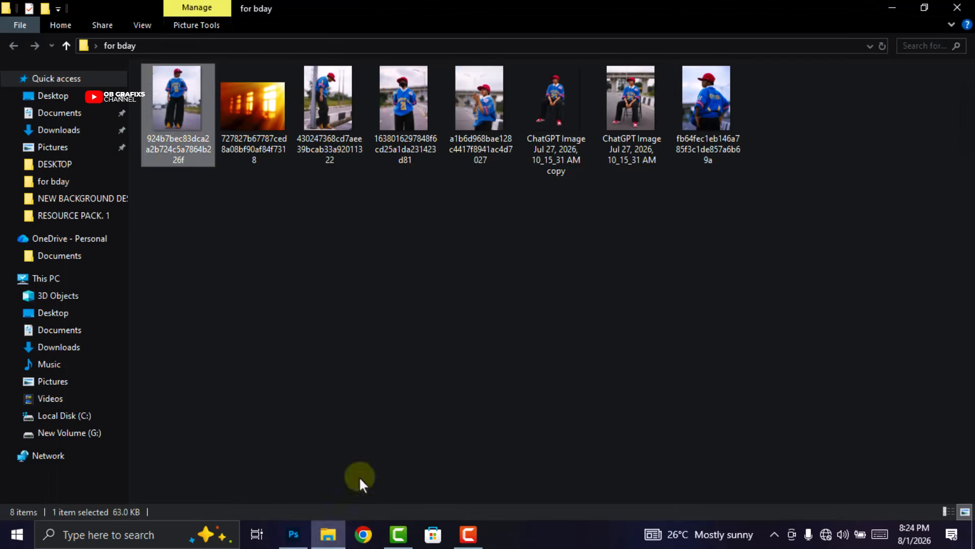
pyautogui.moveTo(554, 91); pyautogui.dragTo(434, 402)
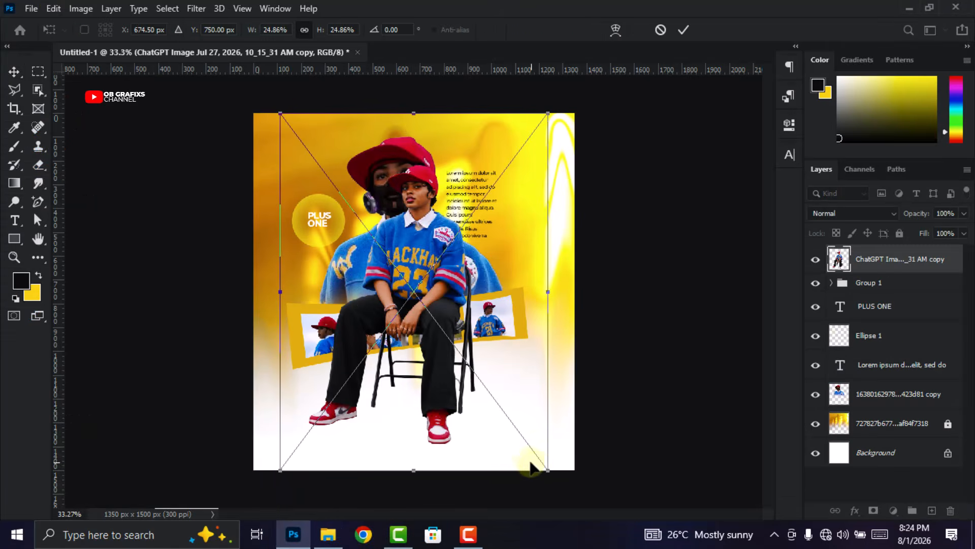
pyautogui.moveTo(542, 467); pyautogui.dragTo(449, 338)
pyautogui.moveTo(368, 219); pyautogui.dragTo(464, 299)
pyautogui.moveTo(460, 416); pyautogui.dragTo(461, 439)
pyautogui.moveTo(474, 349); pyautogui.dragTo(467, 349)
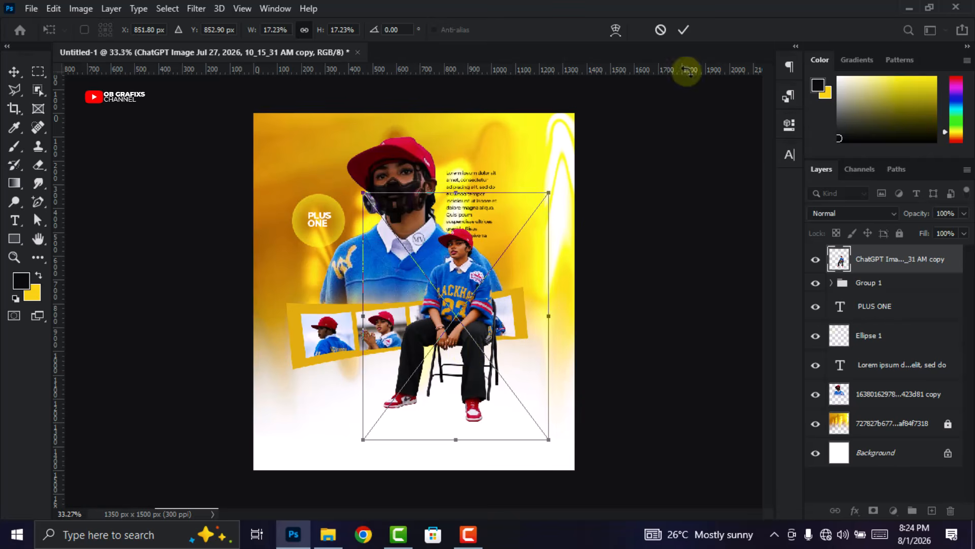
pyautogui.click(683, 29)
# Add a new empty layer directly beneath the seated figure's layer and set the foreground color to 000000.
pyautogui.click(866, 283)
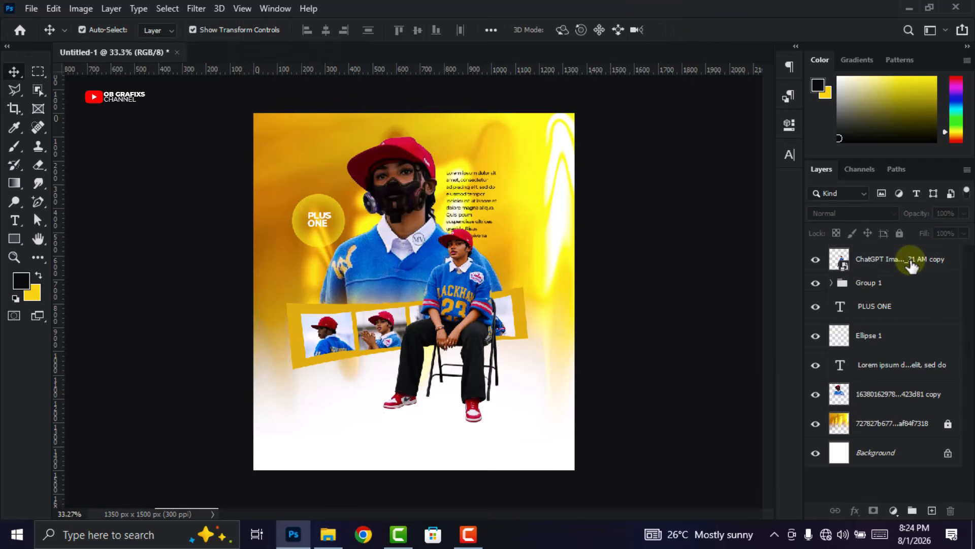
pyautogui.click(909, 259)
pyautogui.click(932, 511)
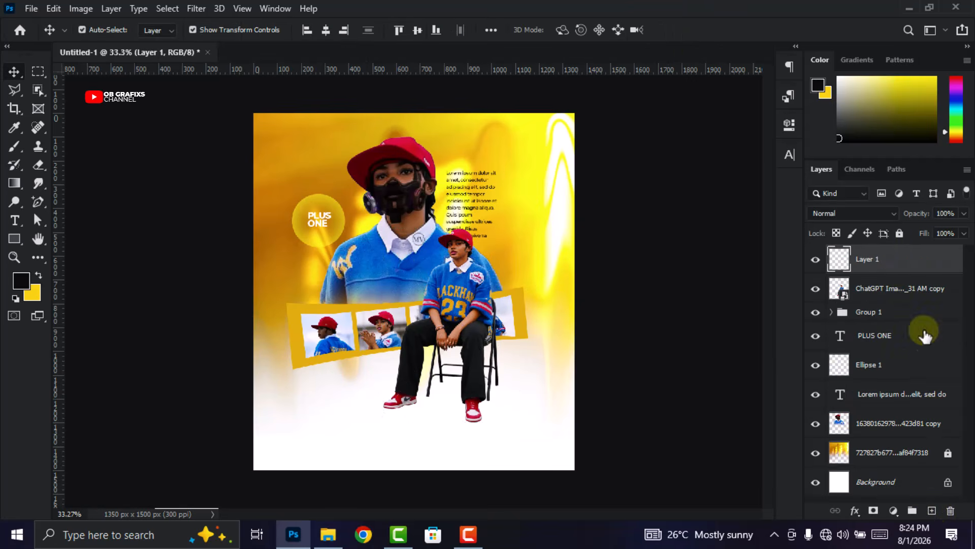
pyautogui.moveTo(893, 256); pyautogui.dragTo(892, 295)
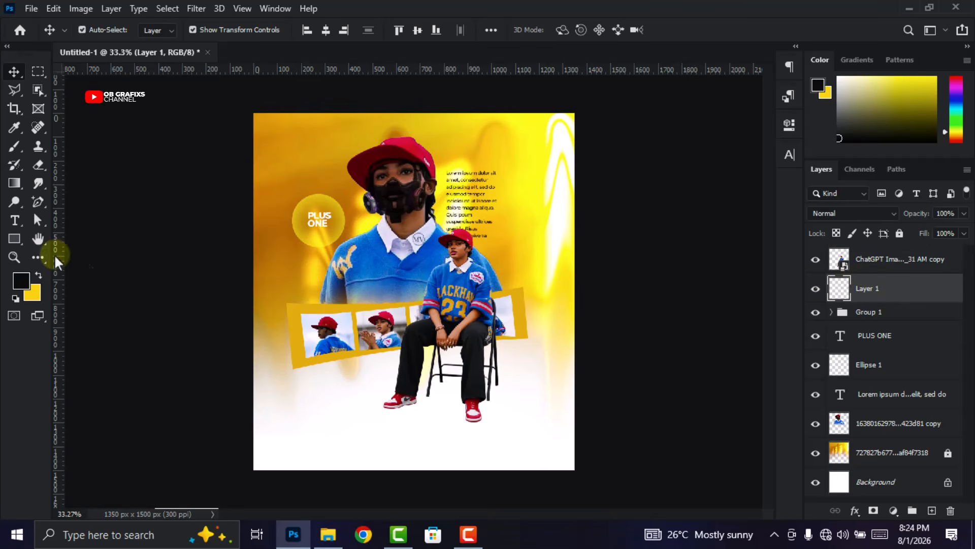
pyautogui.click(21, 280)
pyautogui.write('000000')
pyautogui.click(892, 124)
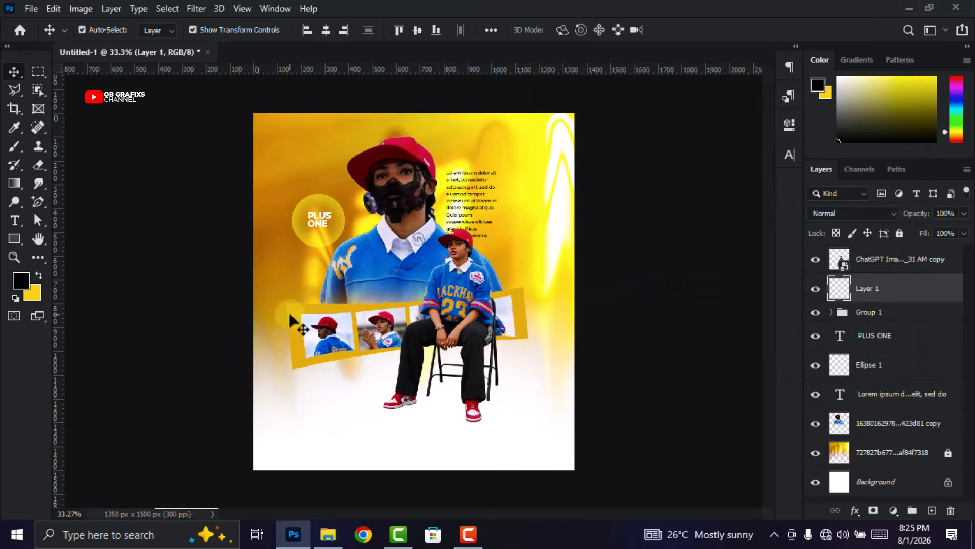
# Paint soft black shadows under both shoes with a flattened Soft Round brush up to 187 px, angling the tip to suit each shoe.
pyautogui.click(15, 152)
pyautogui.rightClick(402, 263)
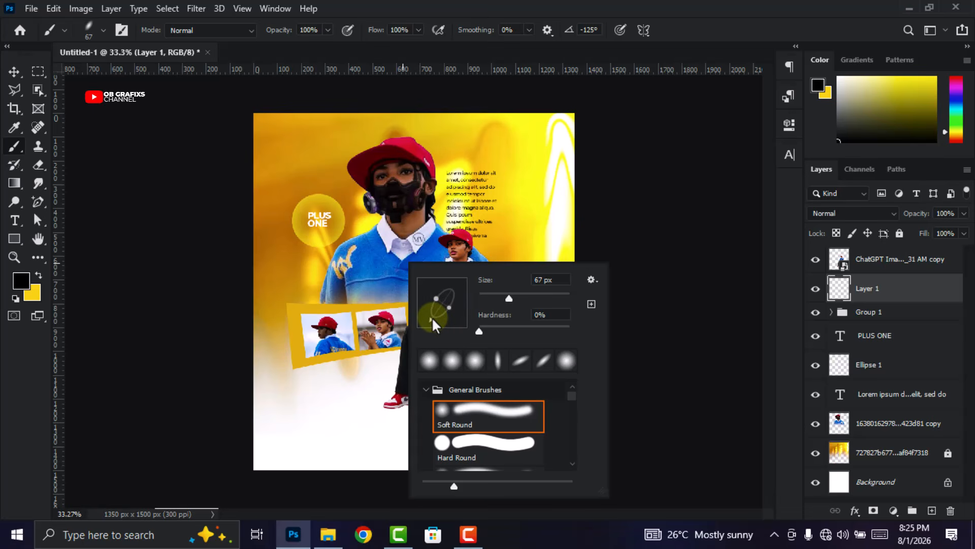
pyautogui.moveTo(430, 313); pyautogui.dragTo(490, 277)
pyautogui.click(394, 422)
pyautogui.scroll(5, 404, 404)
pyautogui.scroll(-4, 769, 318)
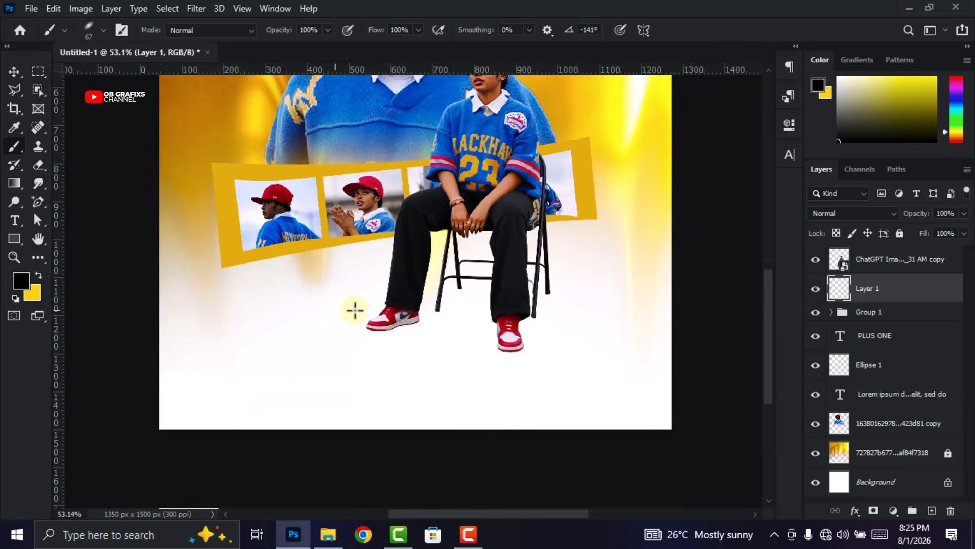
pyautogui.scroll(3, 403, 337)
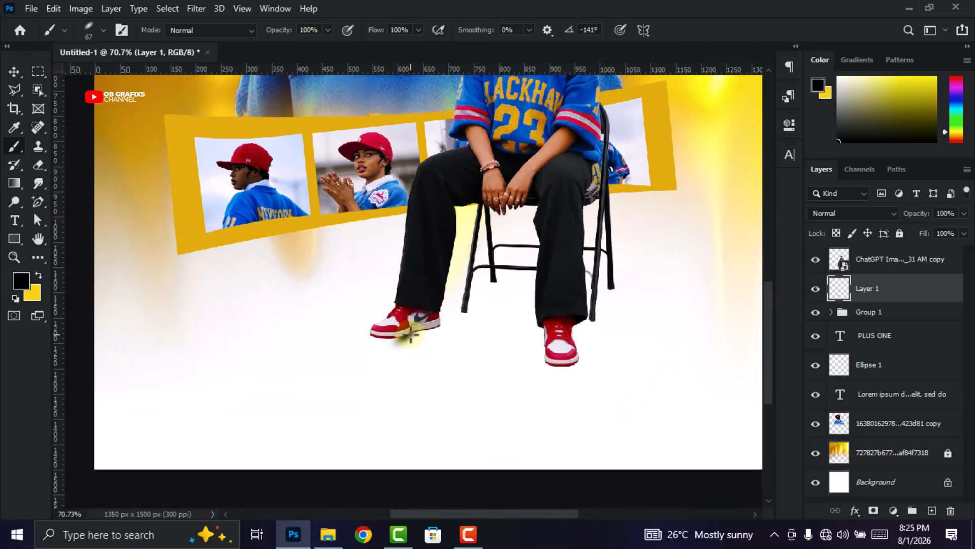
pyautogui.rightClick(412, 329)
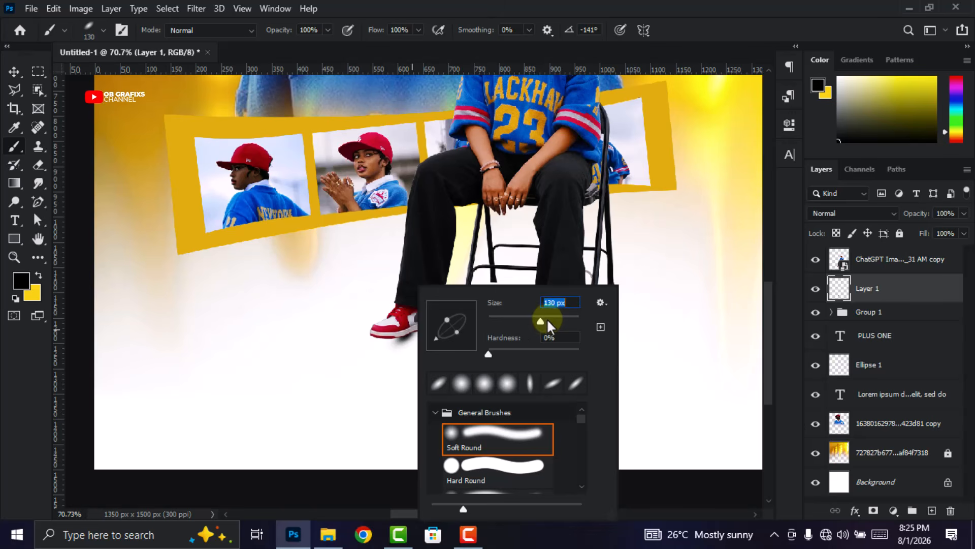
pyautogui.click(712, 28)
pyautogui.click(412, 329)
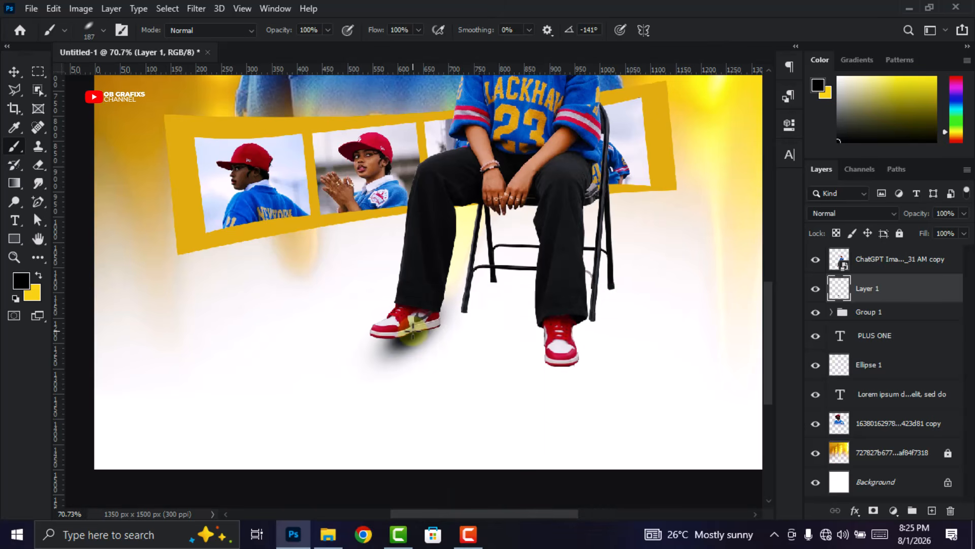
pyautogui.click(405, 330)
pyautogui.rightClick(247, 247)
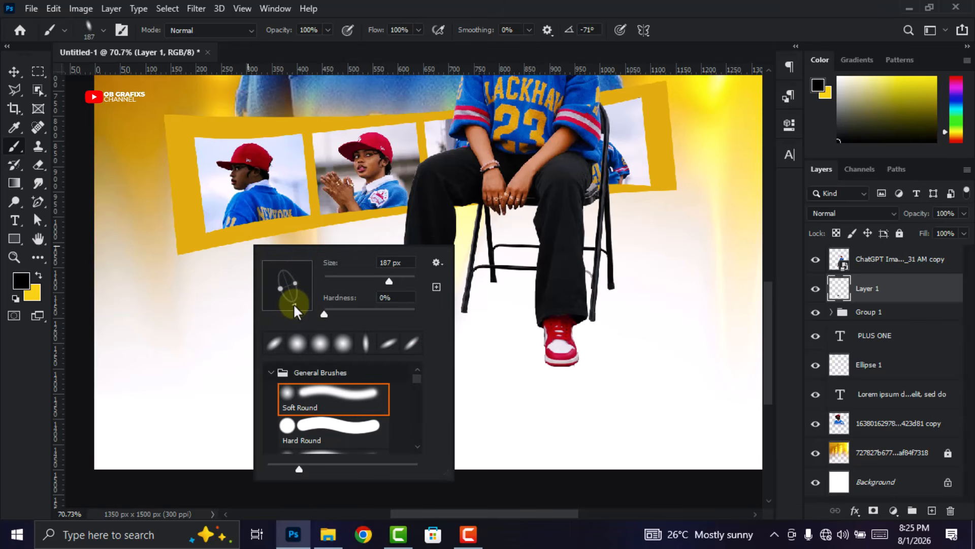
pyautogui.click(563, 334)
# Dab soft shadows under the four chair legs with a fully round 62 px soft brush.
pyautogui.rightClick(366, 250)
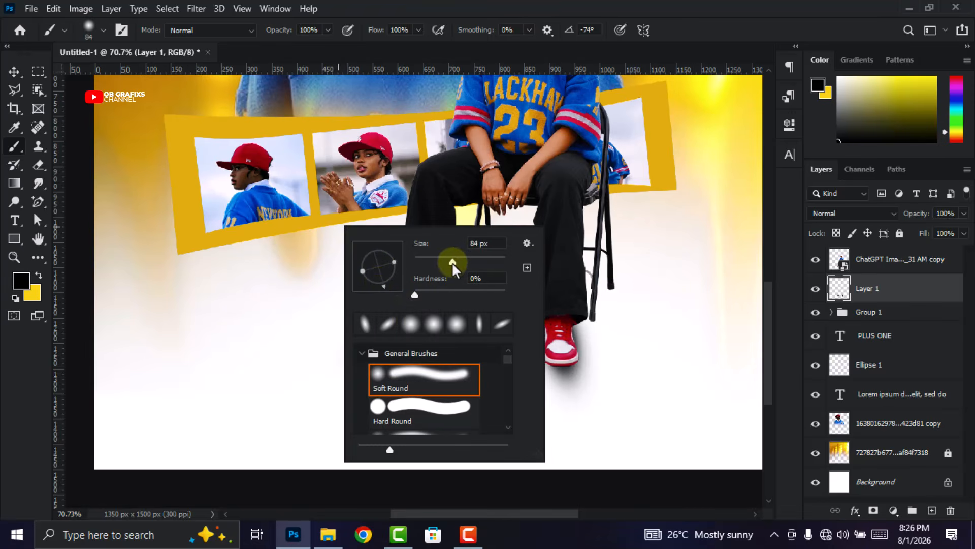
pyautogui.click(734, 35)
pyautogui.scroll(1, 503, 372)
pyautogui.scroll(1, 504, 372)
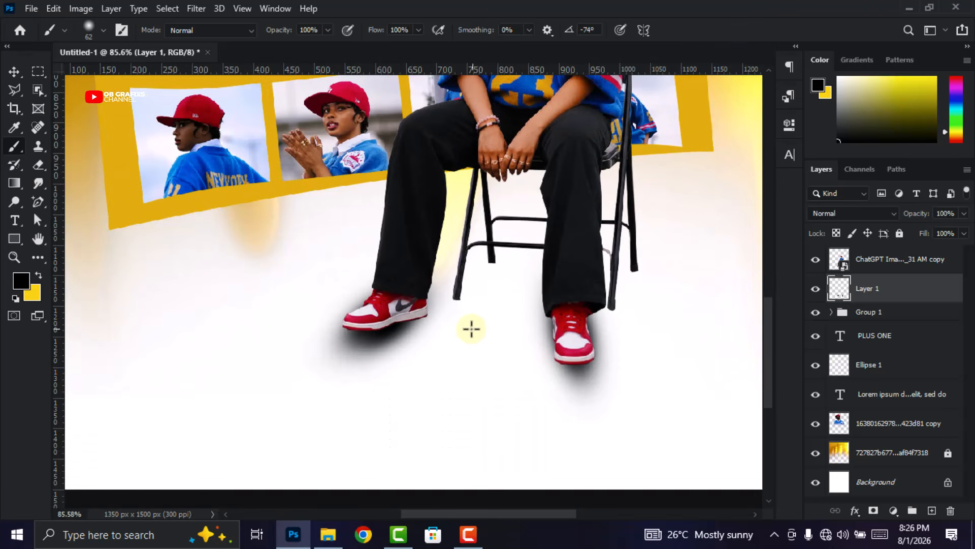
pyautogui.scroll(2, 458, 294)
pyautogui.click(456, 300)
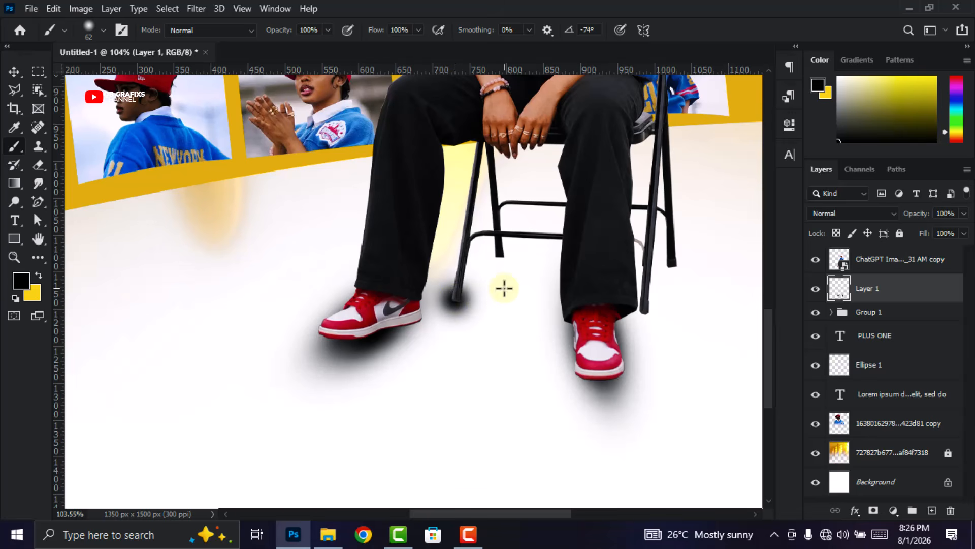
pyautogui.click(500, 250)
pyautogui.click(645, 306)
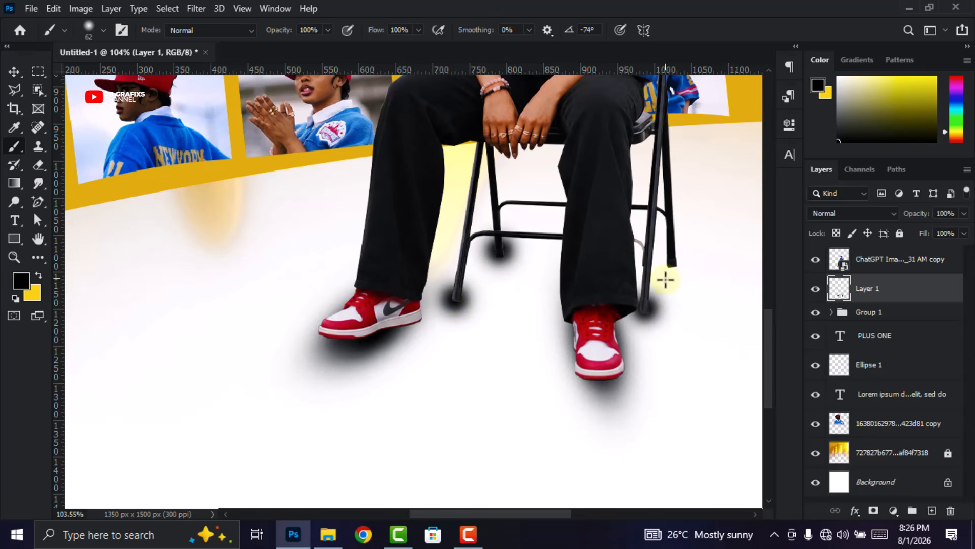
pyautogui.click(672, 263)
pyautogui.click(14, 73)
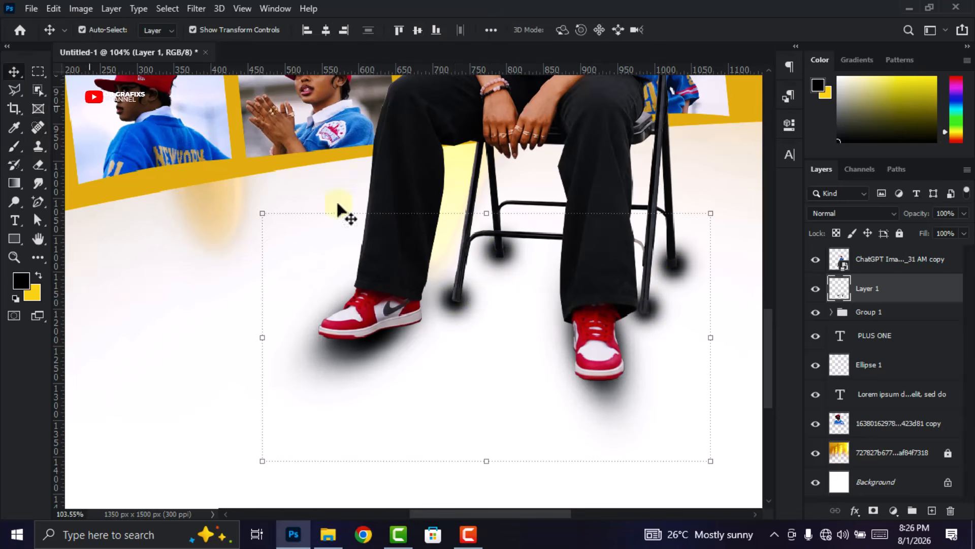
# Lower the shadow layer's opacity to 46% and deselect the layer.
pyautogui.scroll(-10, 261, 170)
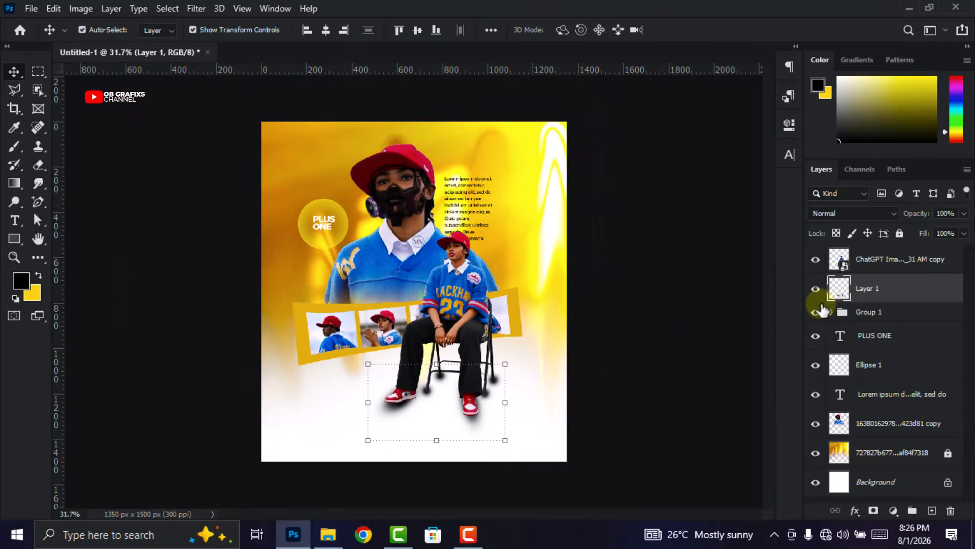
pyautogui.moveTo(925, 221)
pyautogui.mouseDown()
pyautogui.moveTo(902, 218)
pyautogui.moveTo(918, 219)
pyautogui.mouseUp()
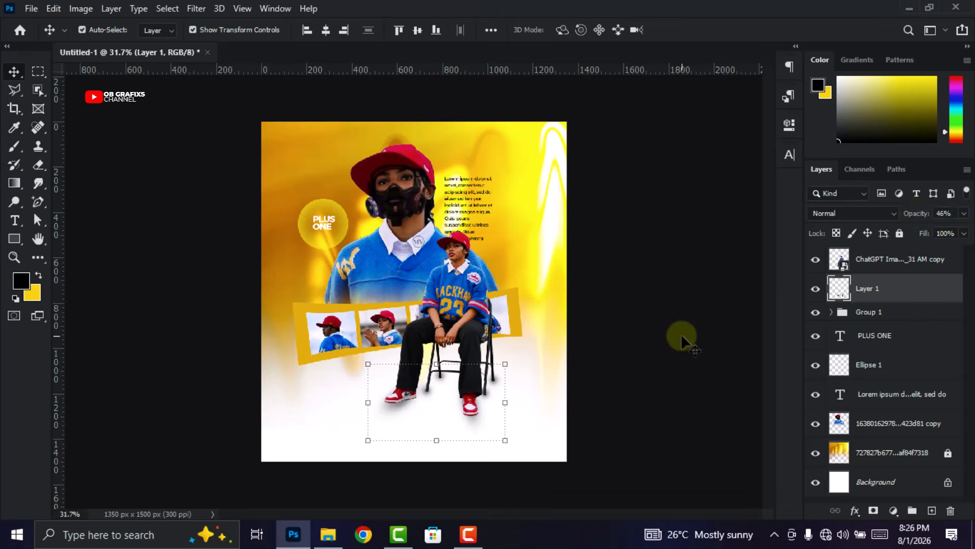
pyautogui.click(609, 377)
# Add a text box reading HAPPY in the white area below the photo banner, beside the seated figure's feet.
pyautogui.scroll(3, 345, 418)
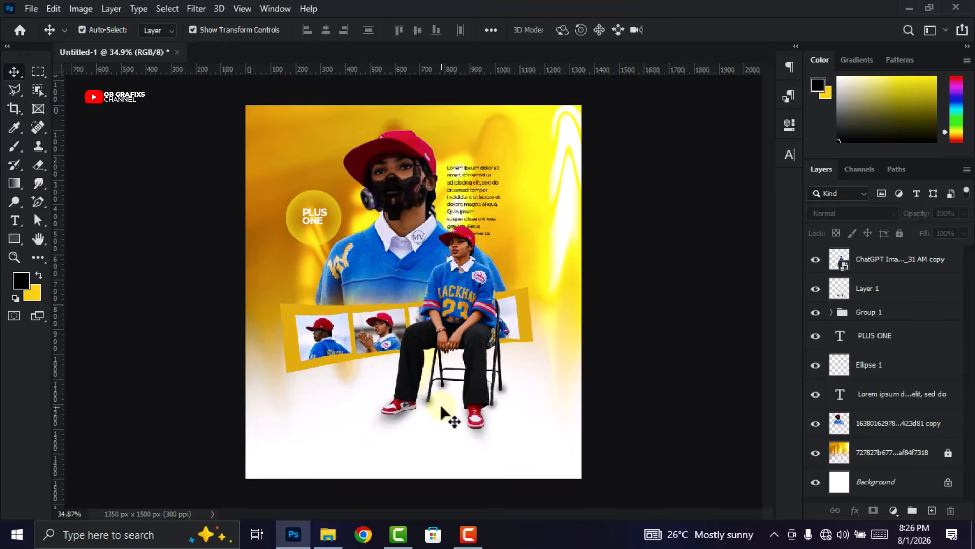
pyautogui.scroll(1, 729, 248)
pyautogui.moveTo(763, 242); pyautogui.dragTo(763, 276)
pyautogui.scroll(1, 203, 402)
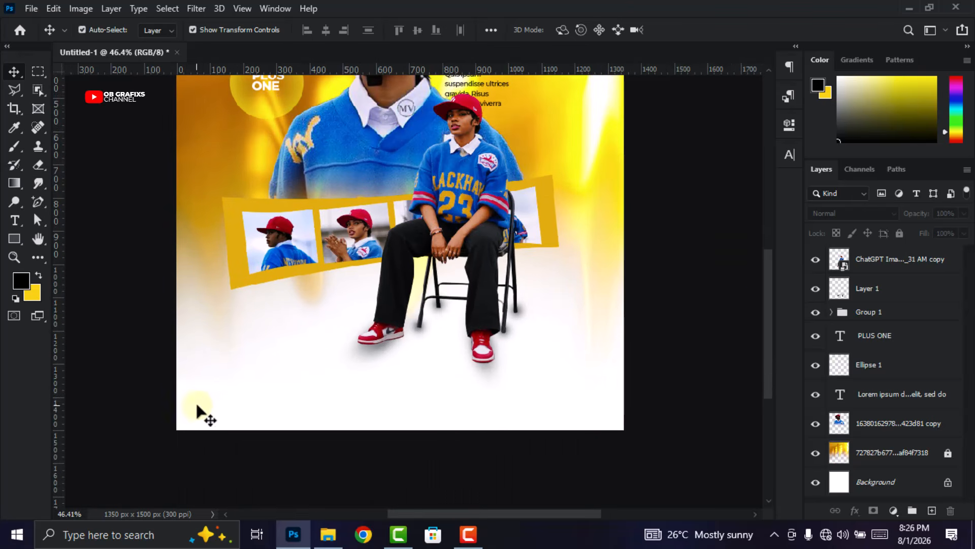
pyautogui.click(14, 223)
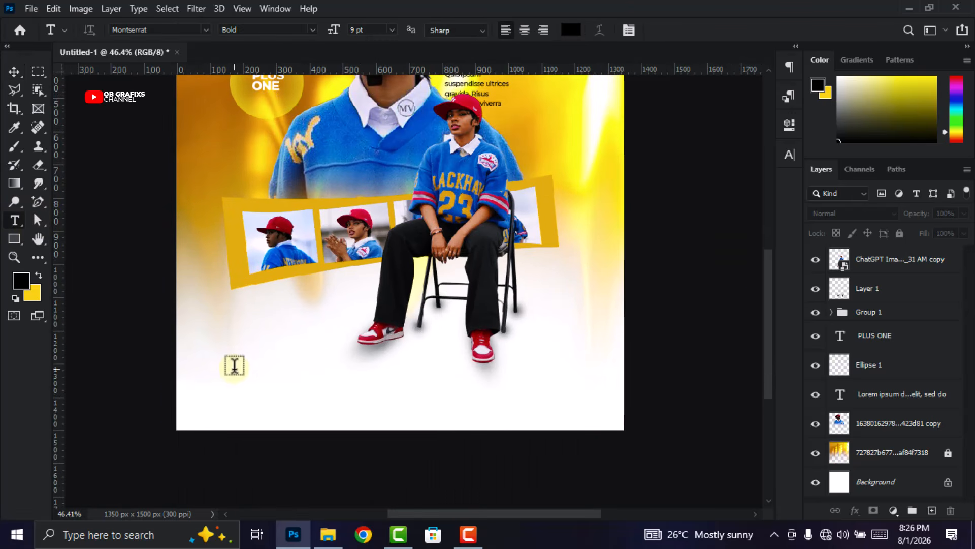
pyautogui.moveTo(234, 348); pyautogui.dragTo(343, 383)
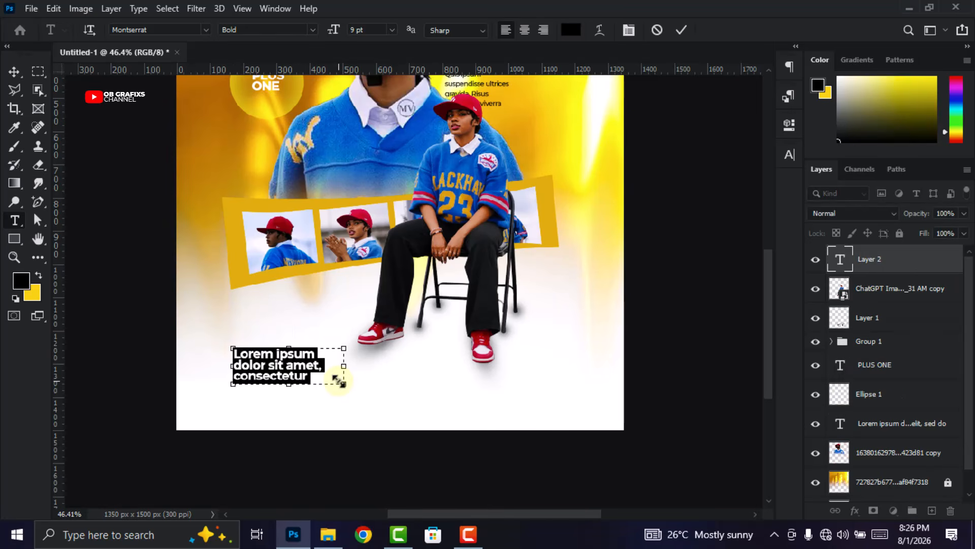
pyautogui.write('h')
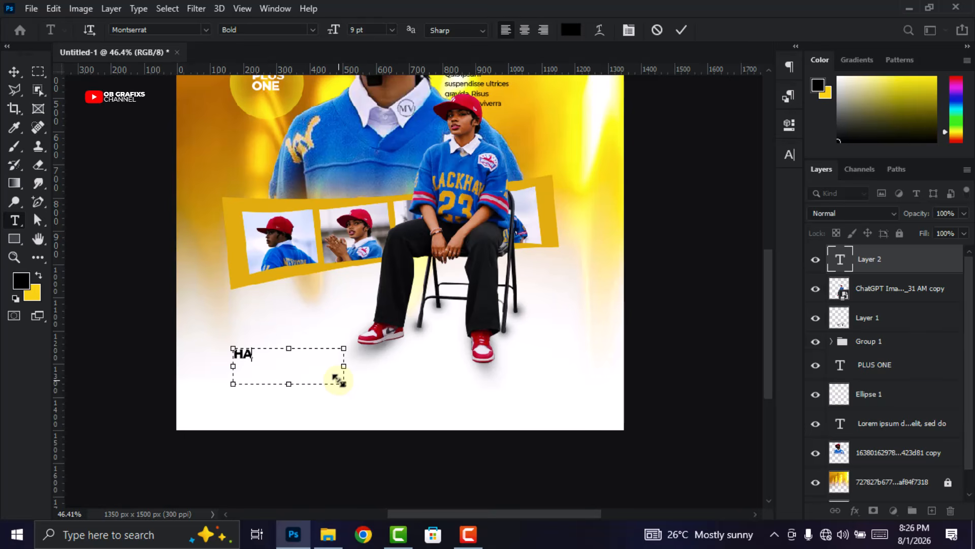
pyautogui.write('APPY')
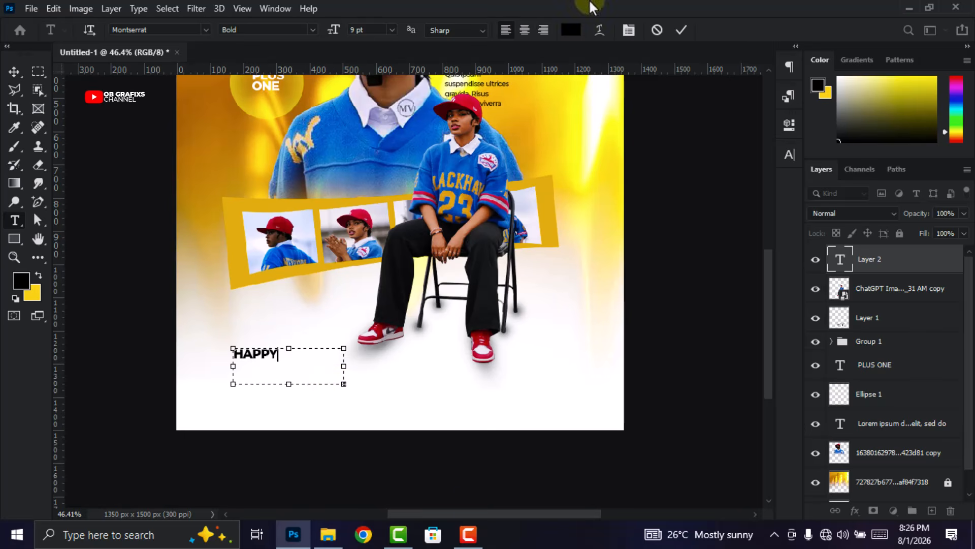
pyautogui.click(682, 30)
pyautogui.click(14, 71)
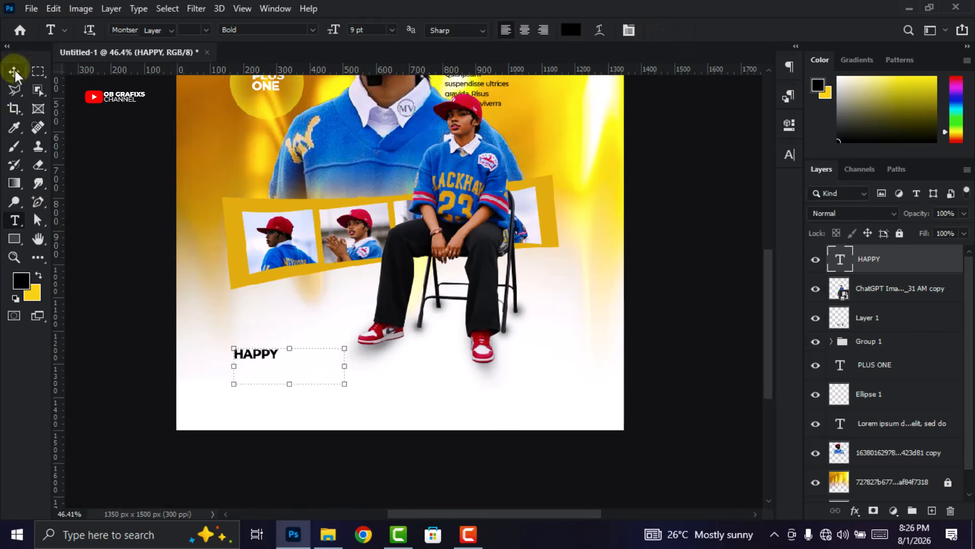
# Set the HAPPY text to 20 pt Montserrat ExtraBold.
pyautogui.doubleClick(841, 260)
pyautogui.click(790, 155)
pyautogui.click(668, 193)
pyautogui.press('Up')
pyautogui.press('Up')
pyautogui.press('Up')
pyautogui.press('Up')
pyautogui.press('Up')
pyautogui.press('Up')
pyautogui.press('Up')
pyautogui.press('Up')
pyautogui.press('Up')
pyautogui.press('Up')
pyautogui.press('Up')
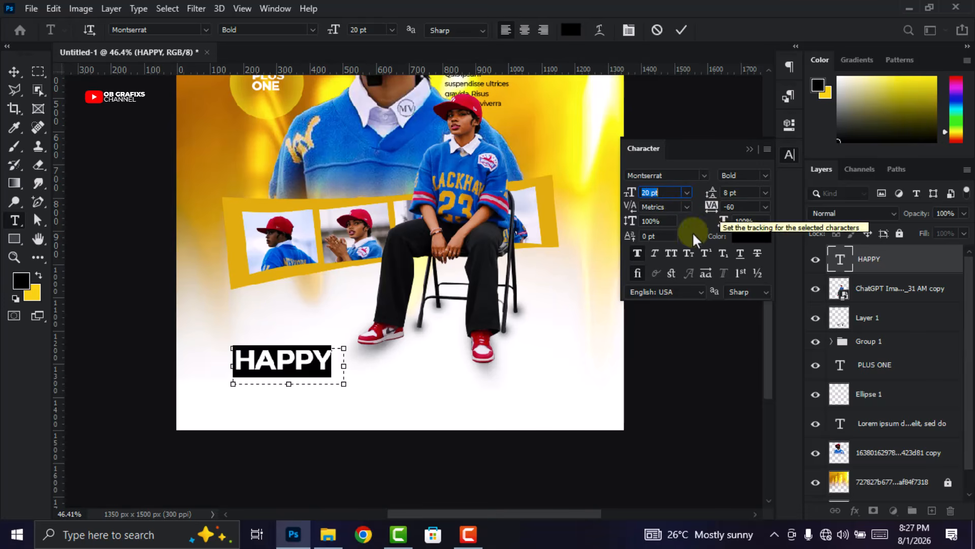
pyautogui.click(765, 175)
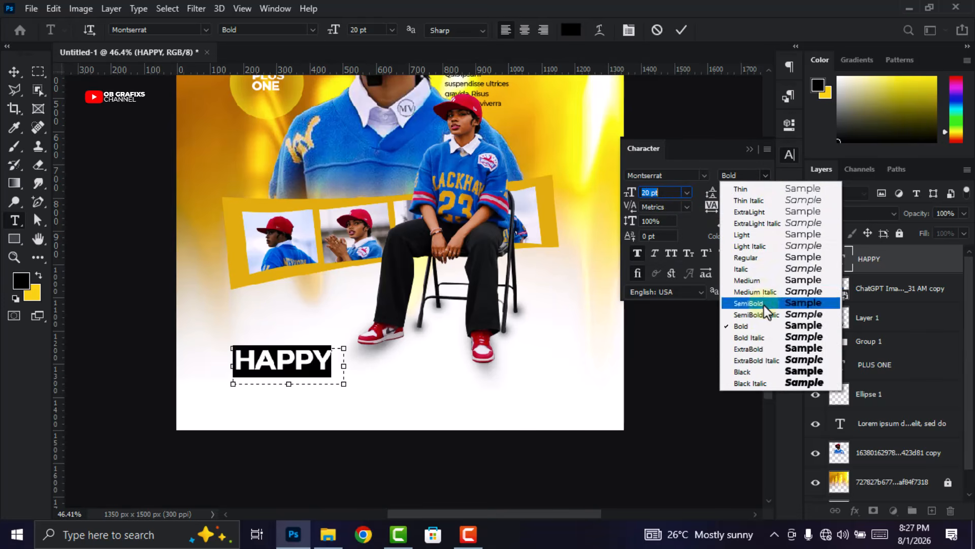
pyautogui.click(762, 350)
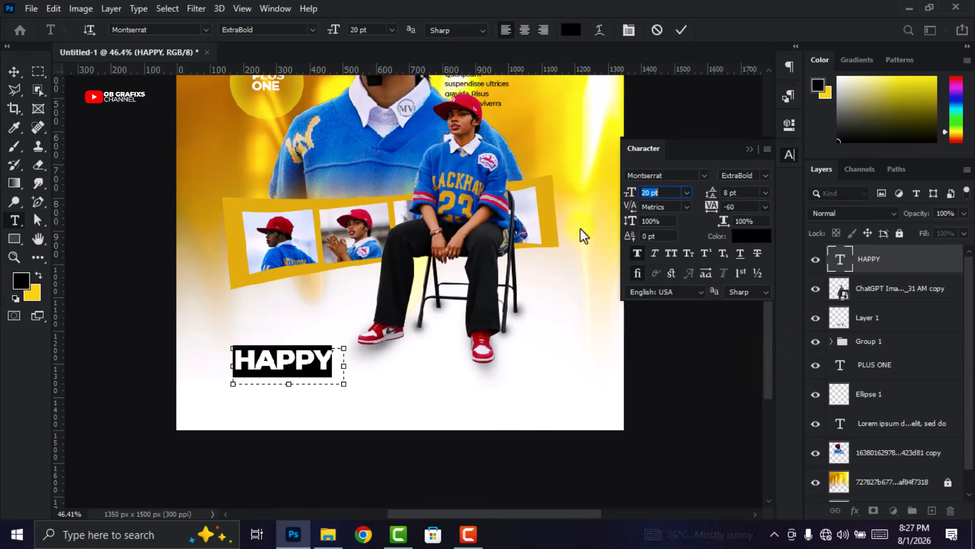
pyautogui.click(683, 30)
pyautogui.click(789, 155)
pyautogui.click(14, 71)
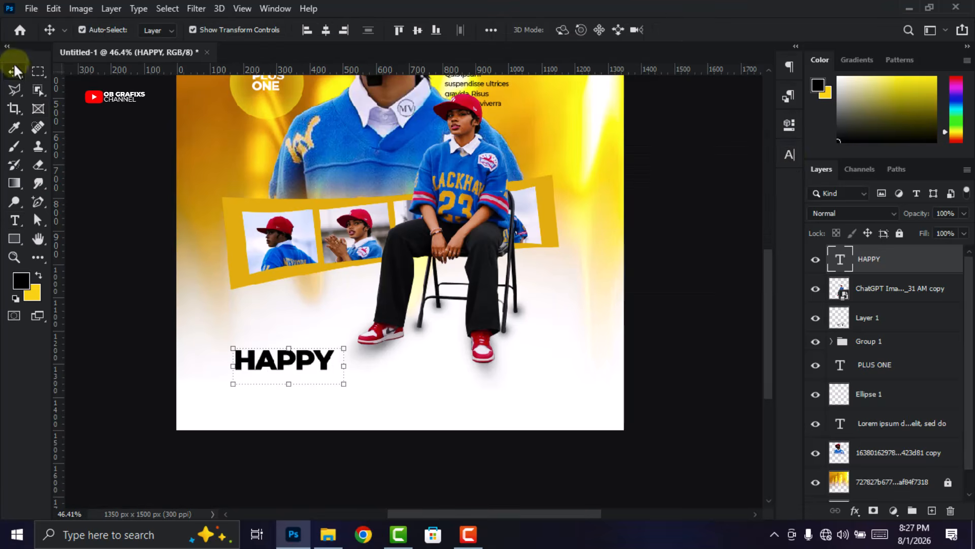
# Move HAPPY up beneath the left end of the photo banner and scale it to about 92%.
pyautogui.scroll(2, 234, 369)
pyautogui.moveTo(308, 372); pyautogui.dragTo(321, 293)
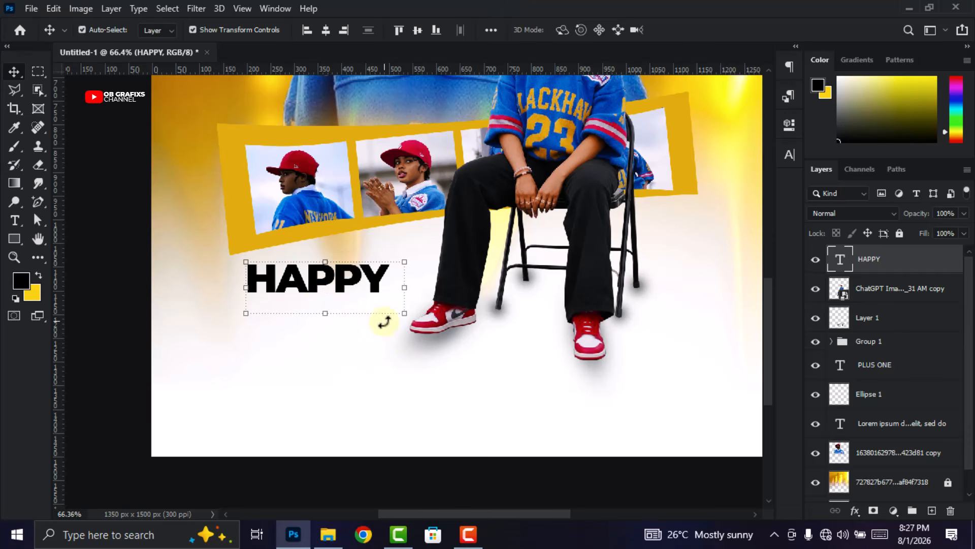
pyautogui.moveTo(405, 314); pyautogui.dragTo(391, 309)
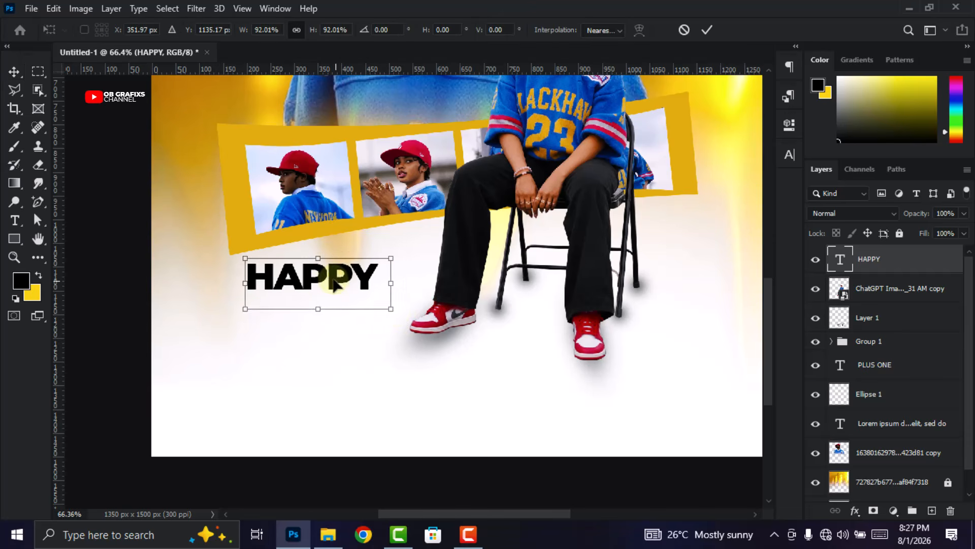
pyautogui.moveTo(333, 279); pyautogui.dragTo(330, 277)
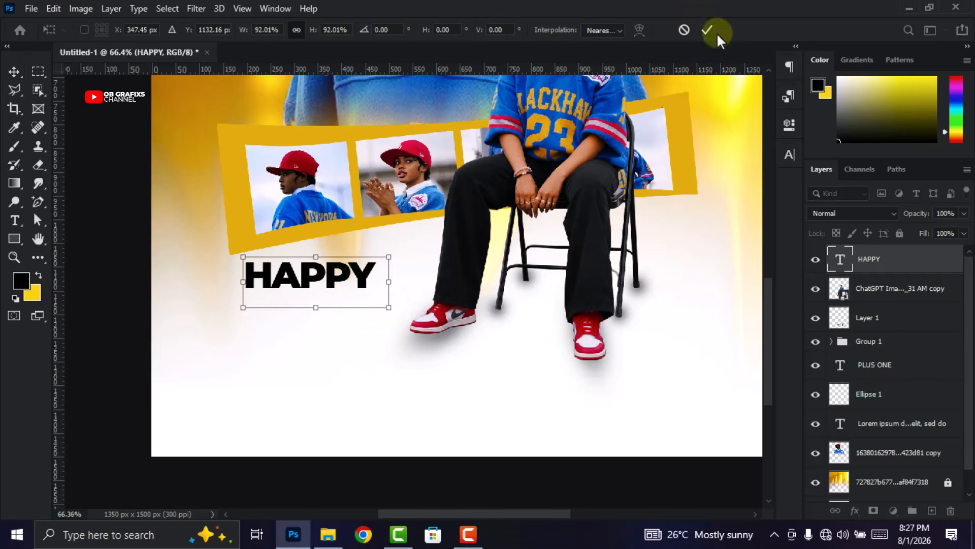
pyautogui.press('Return')
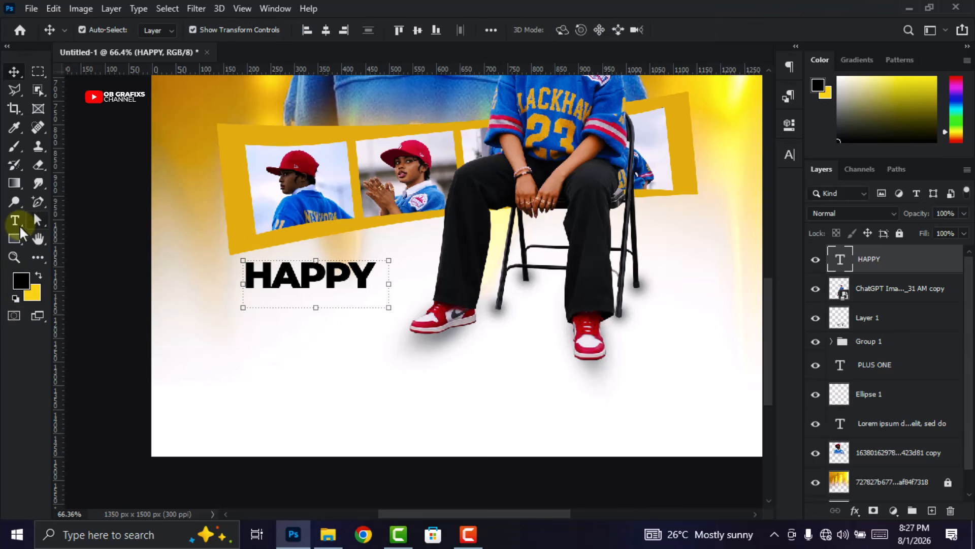
# Add a separate text box reading BIRTHDAY TO YOU in the white space below HAPPY.
pyautogui.press('t')
pyautogui.moveTo(244, 370); pyautogui.dragTo(493, 430)
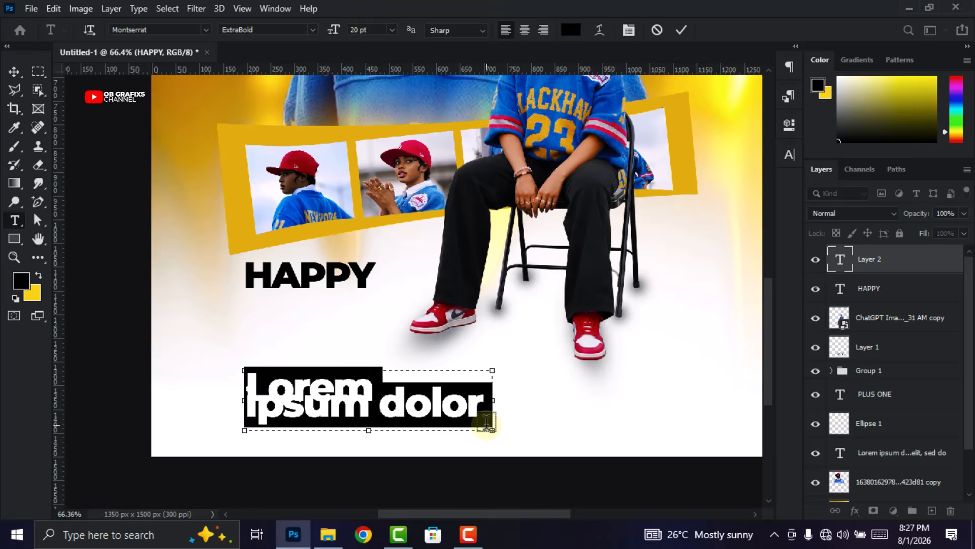
pyautogui.write('BIRTHDAY ')
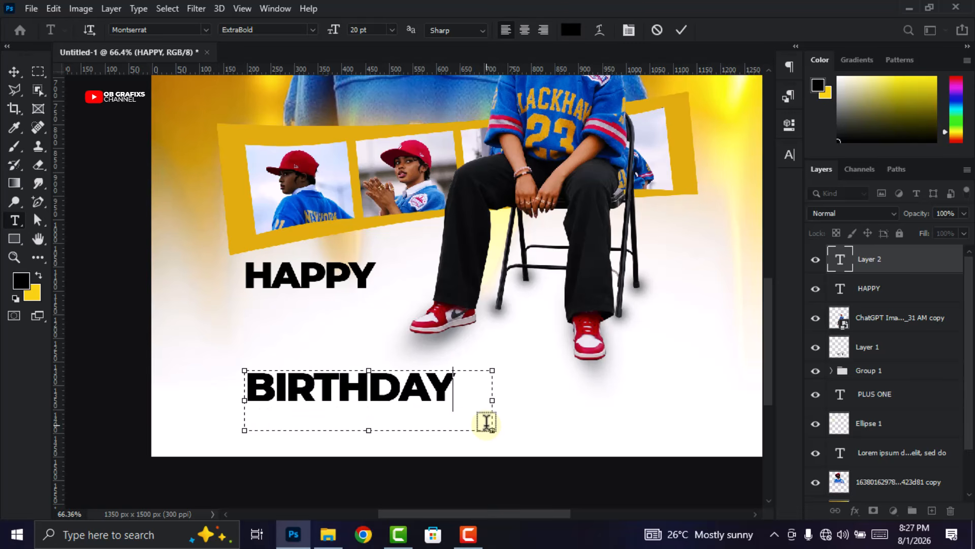
pyautogui.write('TO')
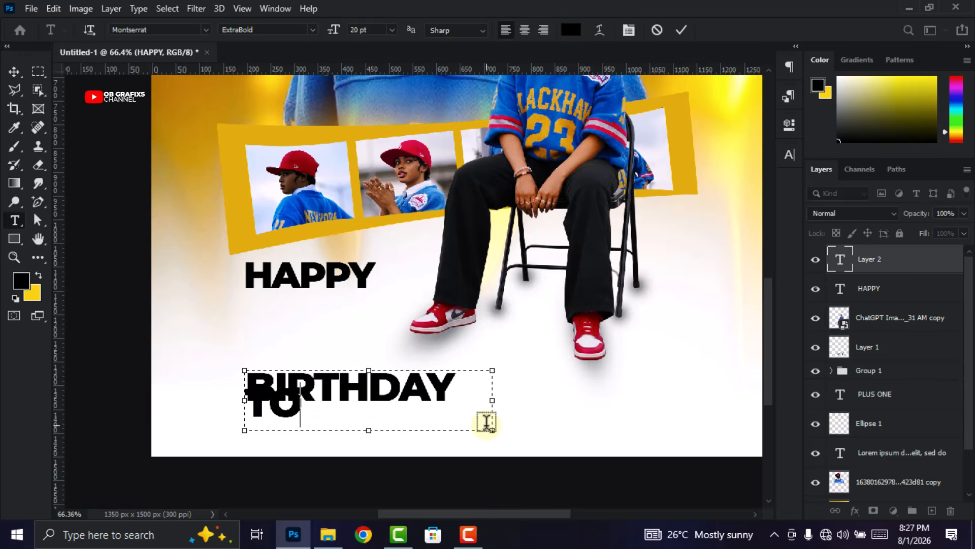
pyautogui.write(' YOU')
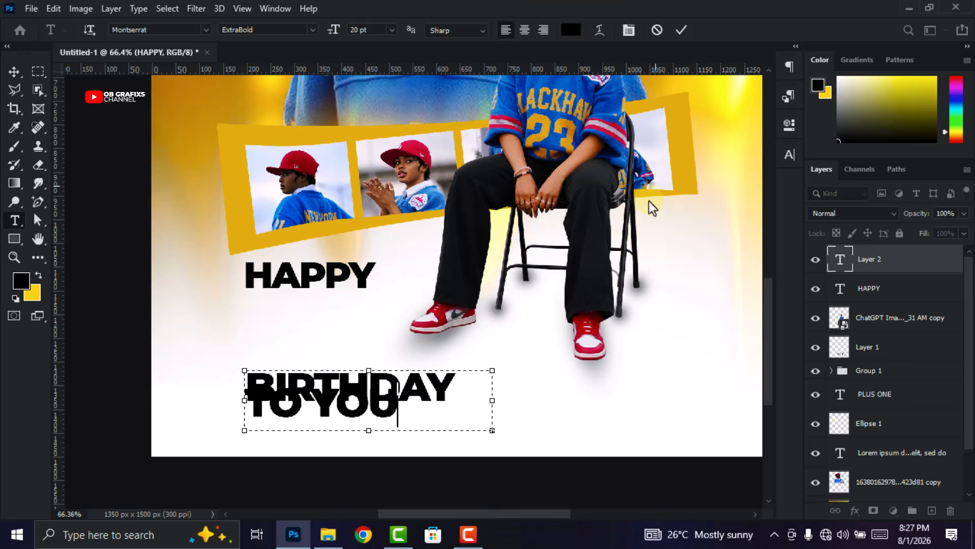
pyautogui.click(681, 30)
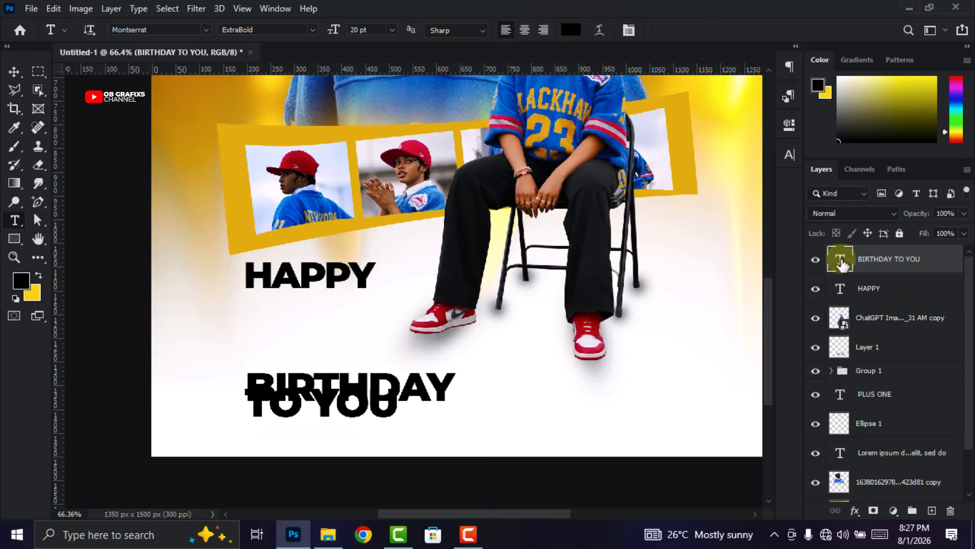
# Widen the BIRTHDAY TO YOU text box to about 967 px and reduce its font size to 7 pt.
pyautogui.doubleClick(839, 259)
pyautogui.moveTo(492, 400); pyautogui.dragTo(703, 401)
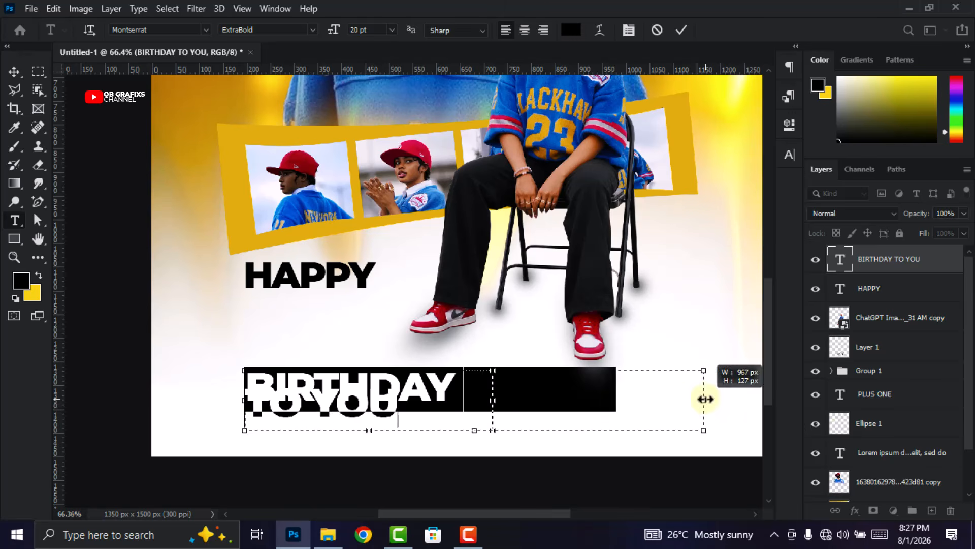
pyautogui.click(790, 155)
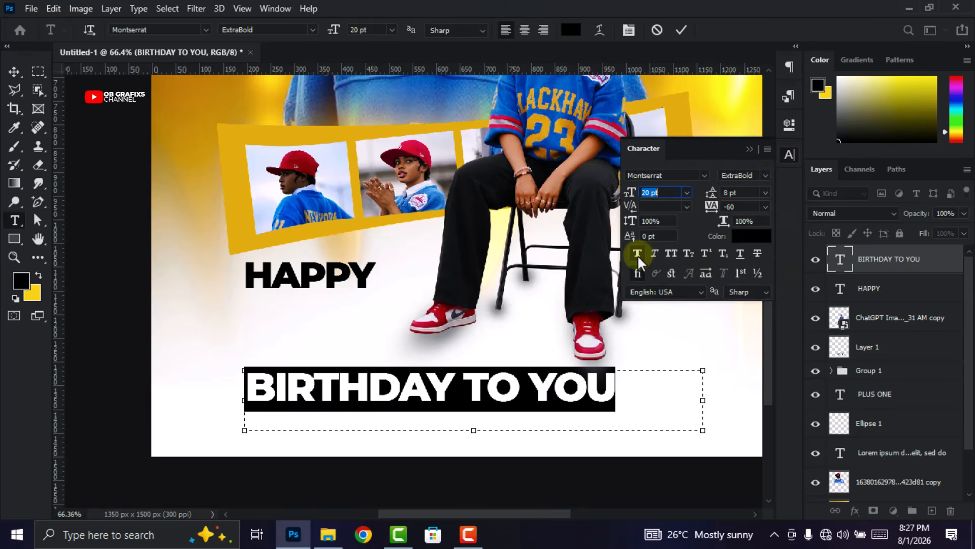
pyautogui.click(665, 192)
pyautogui.press('Down')
pyautogui.press('Down')
pyautogui.press('Down')
pyautogui.press('Down')
pyautogui.press('Down')
pyautogui.press('Down')
pyautogui.press('Down')
pyautogui.press('Down')
pyautogui.press('Down')
pyautogui.press('Down')
pyautogui.press('Down')
pyautogui.press('Down')
pyautogui.press('Down')
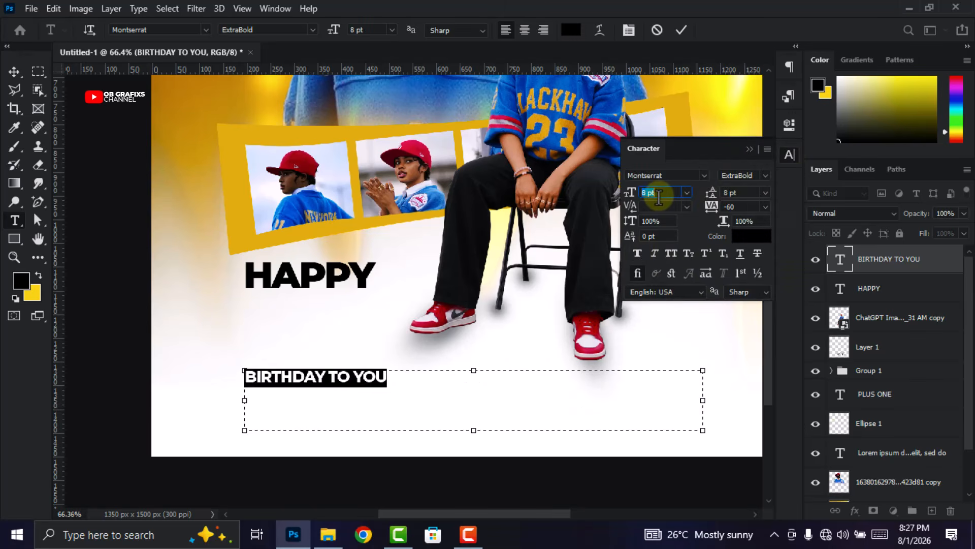
# Set BIRTHDAY TO YOU to the SemiBold style with a tracking of -20.
pyautogui.click(762, 177)
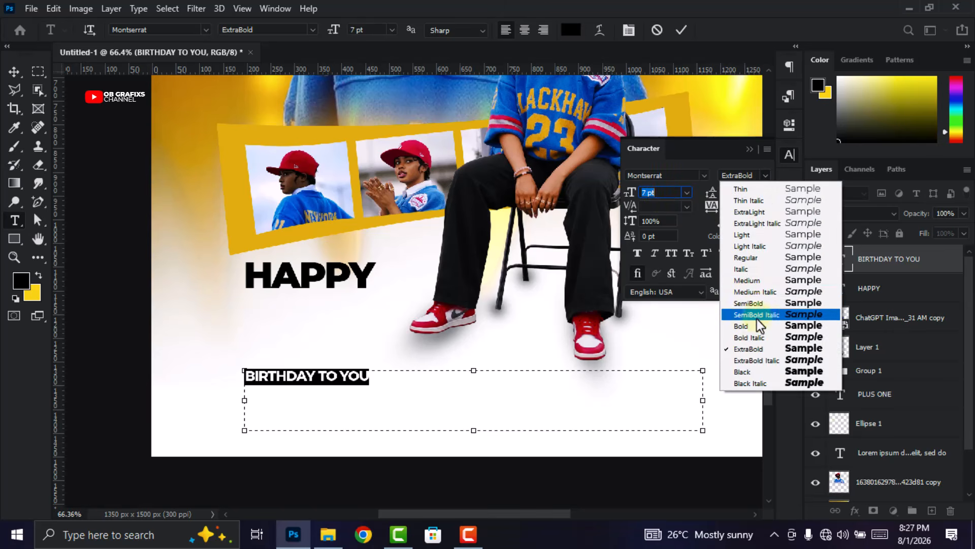
pyautogui.click(758, 308)
pyautogui.click(742, 207)
pyautogui.press('Up')
pyautogui.press('Up')
pyautogui.press('Up')
pyautogui.press('Up')
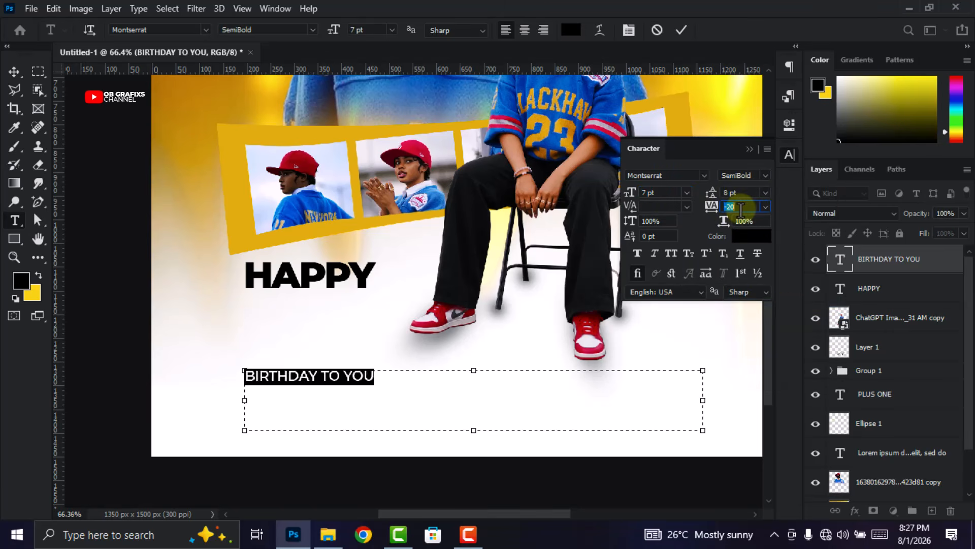
pyautogui.click(682, 30)
pyautogui.click(791, 155)
# Move BIRTHDAY TO YOU directly beneath HAPPY, aligned with its left edge.
pyautogui.press('v')
pyautogui.scroll(4, 253, 391)
pyautogui.moveTo(385, 373); pyautogui.dragTo(384, 251)
# Recolor the word YOU dark red, sampling the seated figure's red shoe and choosing a deeper shade.
pyautogui.press('t')
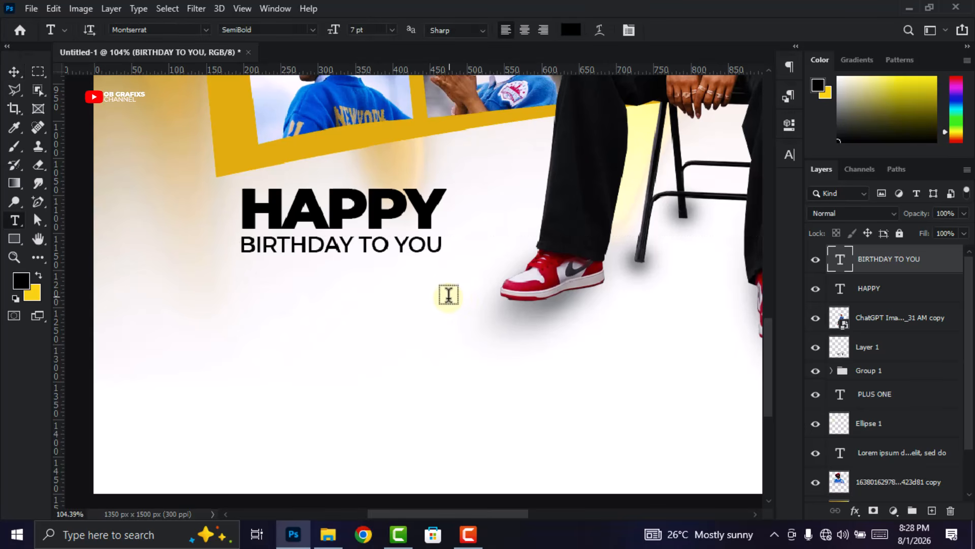
pyautogui.scroll(1, 459, 301)
pyautogui.moveTo(389, 236); pyautogui.dragTo(459, 234)
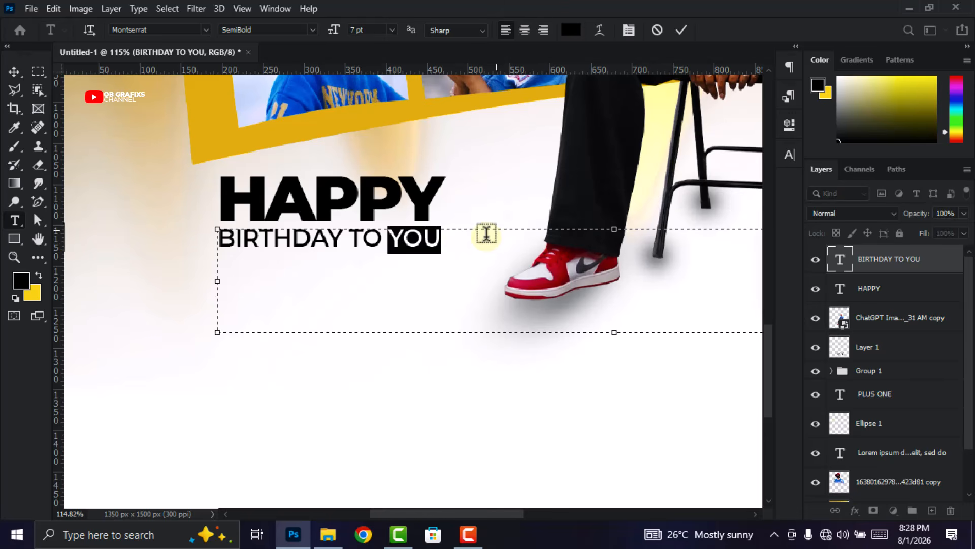
pyautogui.click(571, 30)
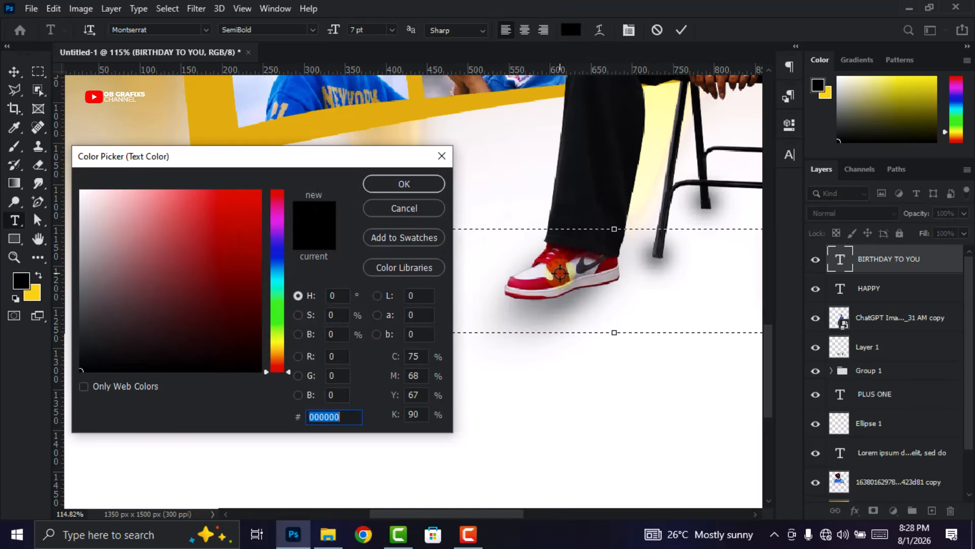
pyautogui.click(560, 273)
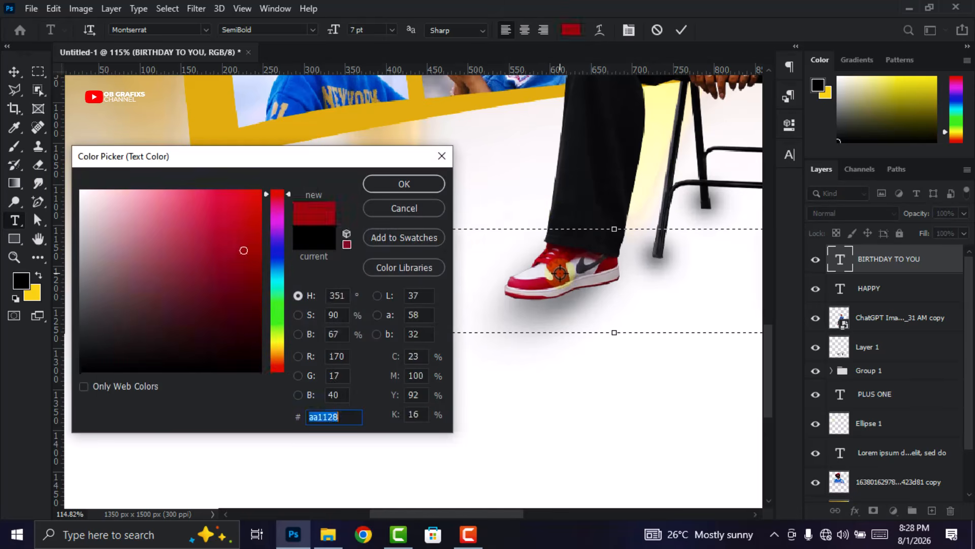
pyautogui.click(256, 279)
pyautogui.click(420, 186)
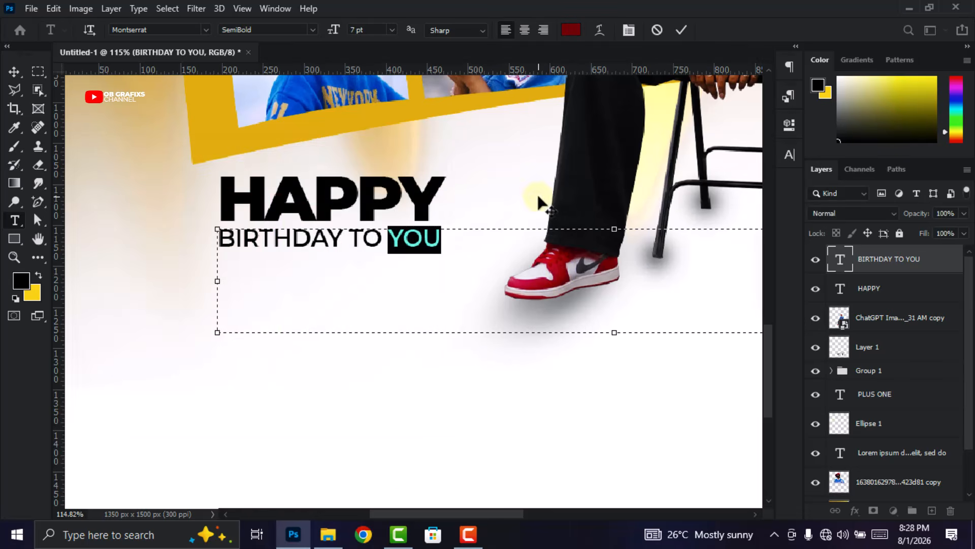
pyautogui.click(682, 30)
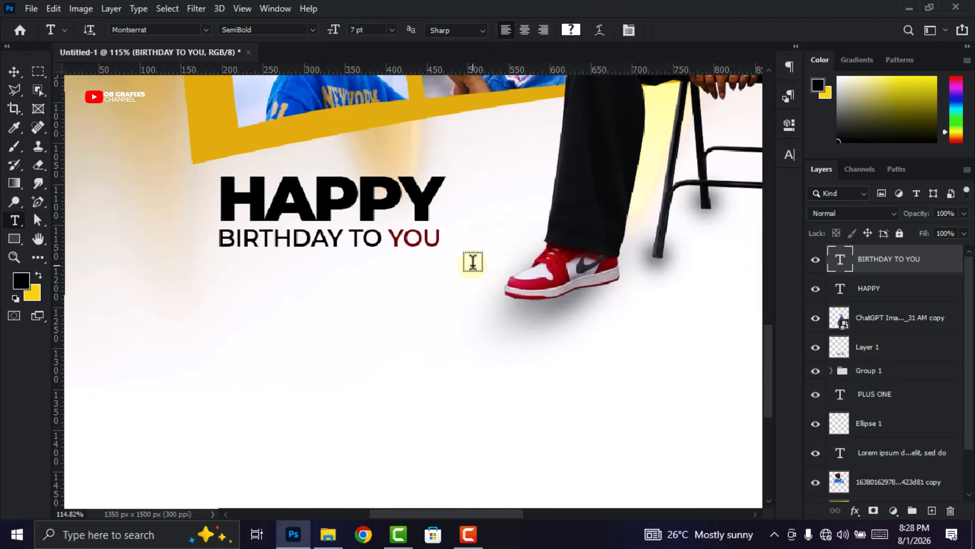
# Set only the word YOU in BIRTHDAY TO YOU to the ExtraBold style.
pyautogui.click(396, 240)
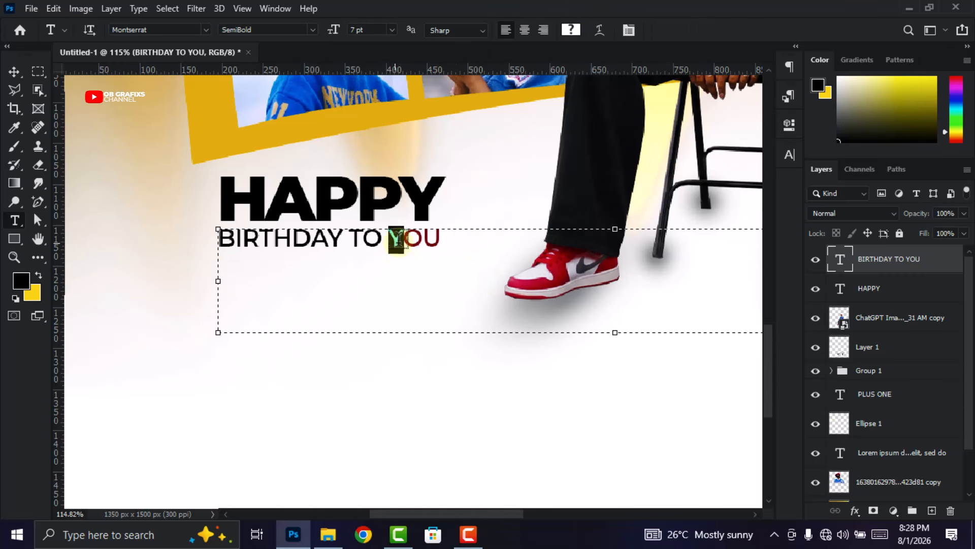
pyautogui.moveTo(395, 239); pyautogui.dragTo(473, 233)
pyautogui.click(783, 154)
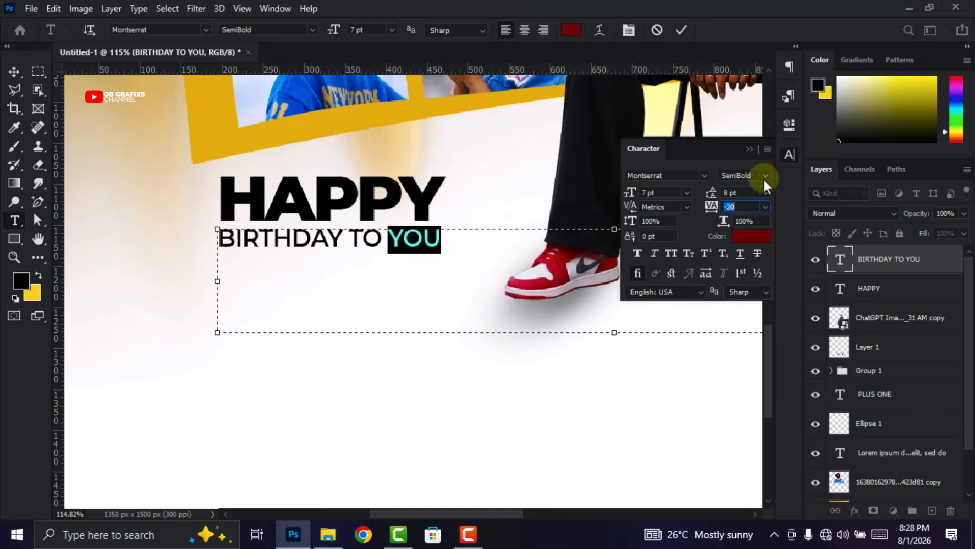
pyautogui.click(764, 174)
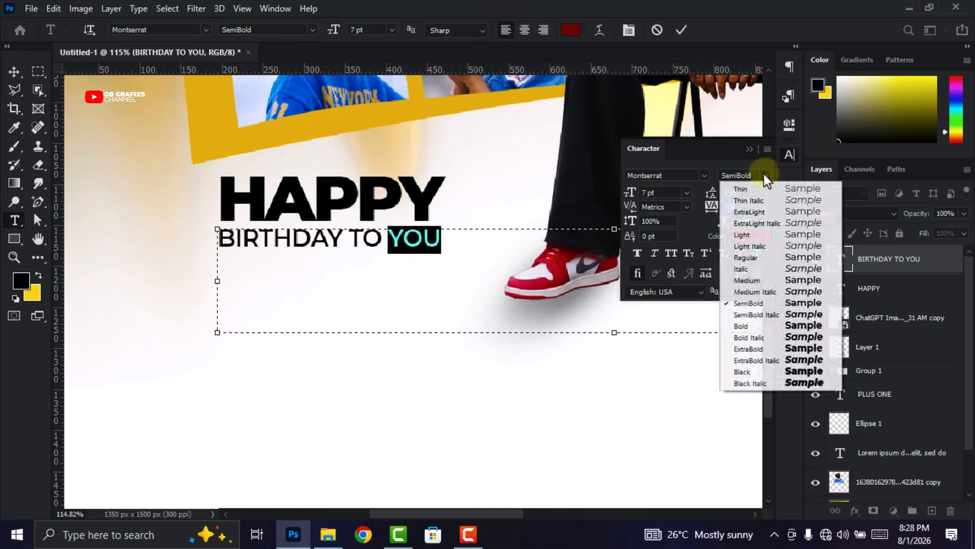
pyautogui.click(754, 350)
pyautogui.click(681, 30)
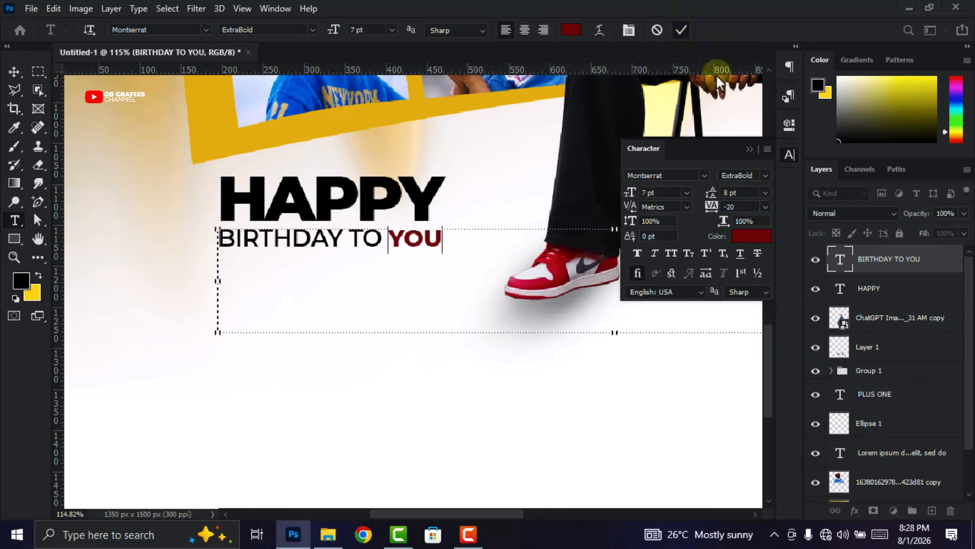
# Add a Lorem ipsum placeholder paragraph directly beneath BIRTHDAY TO YOU, spanning the headline's width, with the font size set to 3 pt.
pyautogui.click(788, 153)
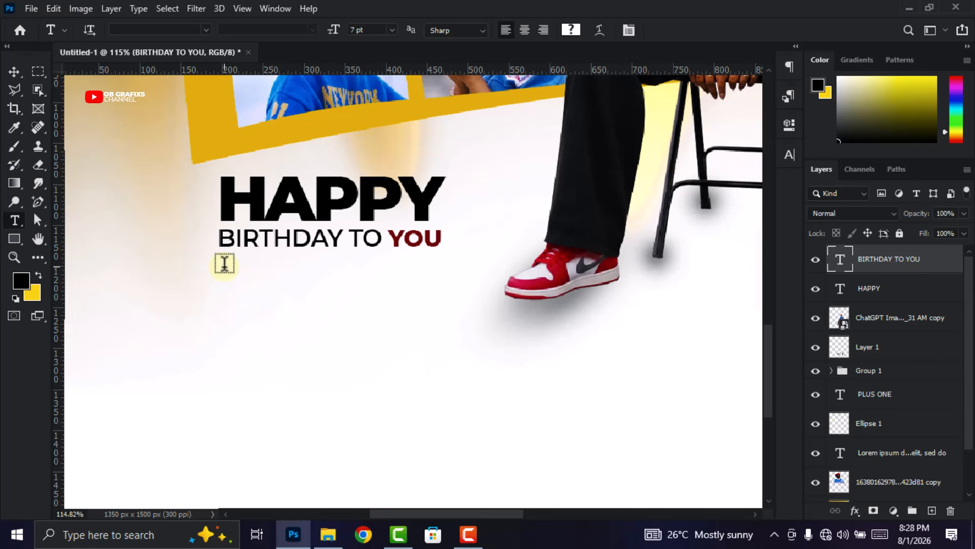
pyautogui.moveTo(221, 260); pyautogui.dragTo(438, 309)
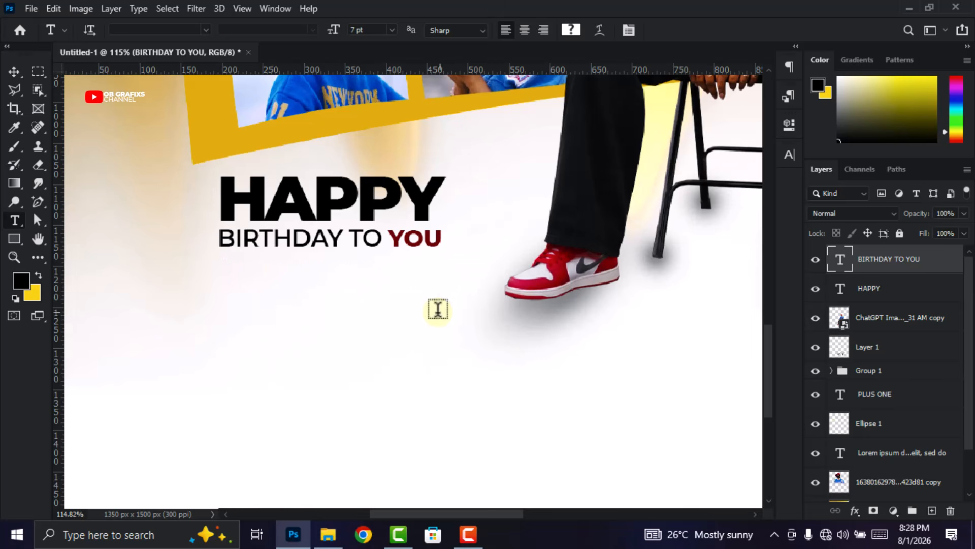
pyautogui.click(783, 156)
pyautogui.click(660, 192)
pyautogui.write('2')
pyautogui.press('Return')
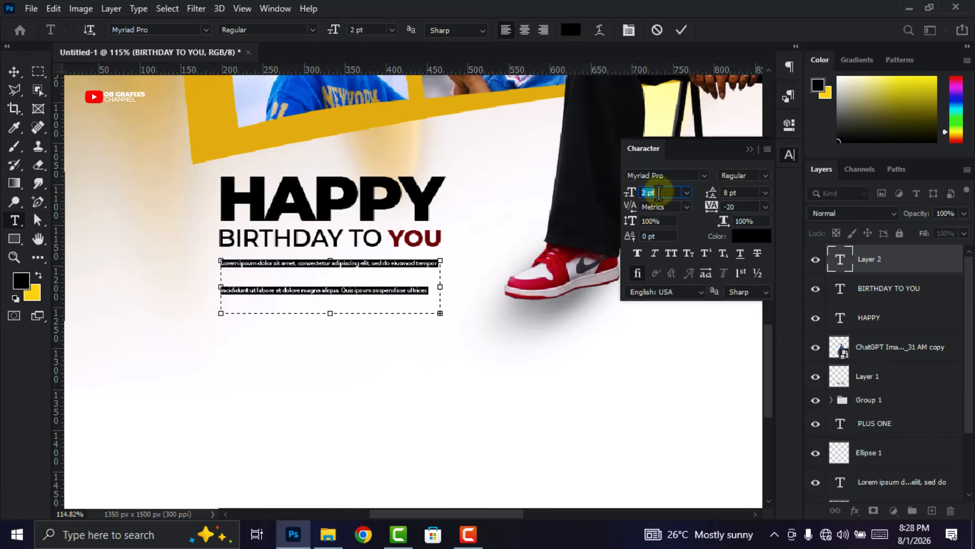
pyautogui.press('Up')
# Set the leading of the Lorem ipsum paragraph to 4 pt.
pyautogui.click(712, 206)
pyautogui.click(712, 193)
pyautogui.press('Down')
pyautogui.press('Down')
pyautogui.press('Down')
pyautogui.press('Down')
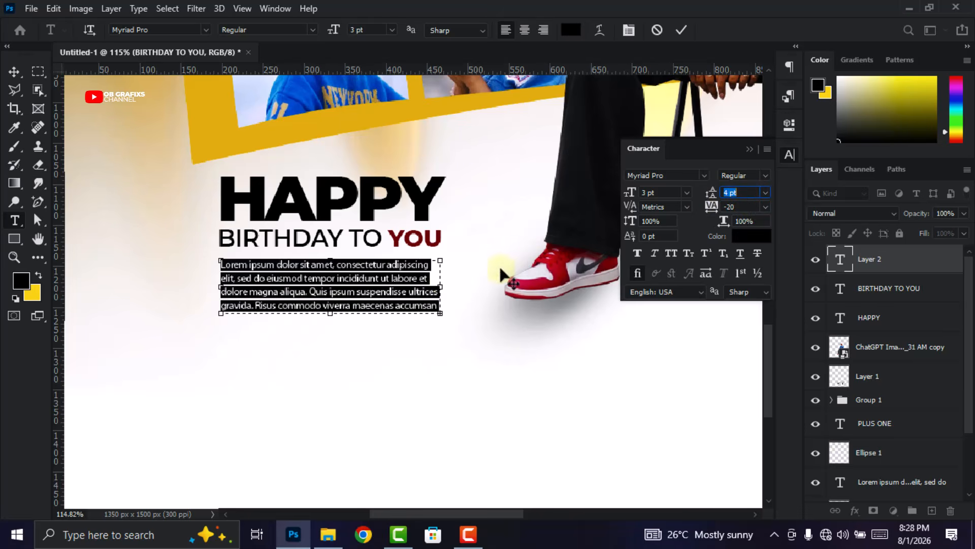
# Narrow the Lorem ipsum text box slightly from its right edge and commit the paragraph.
pyautogui.moveTo(445, 285); pyautogui.dragTo(443, 284)
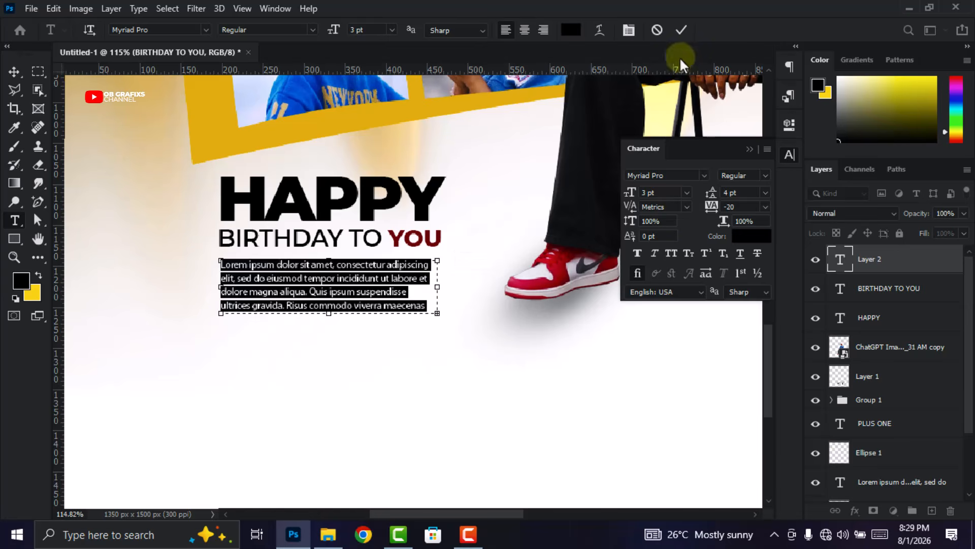
pyautogui.click(681, 31)
pyautogui.click(789, 154)
pyautogui.press('v')
pyautogui.scroll(-5, 365, 284)
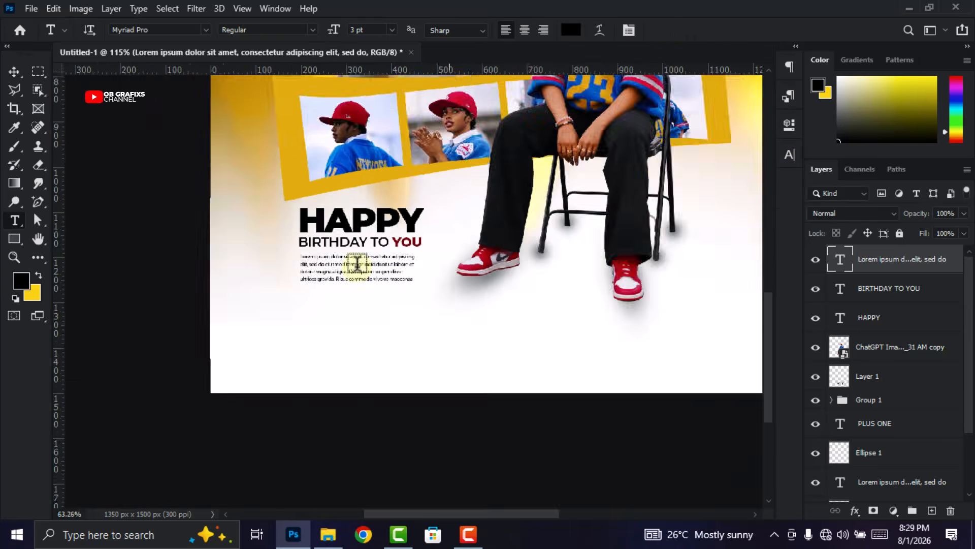